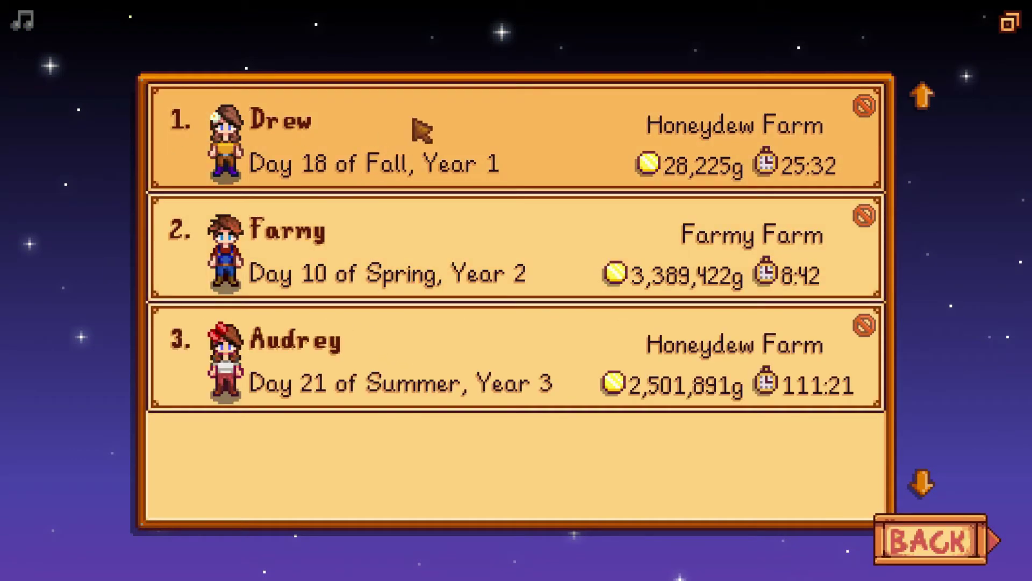
Load the first Honeydew Farm save, at Day 18 of Fall, Year 1, and walk the character out of the farmhouse.
click(512, 131)
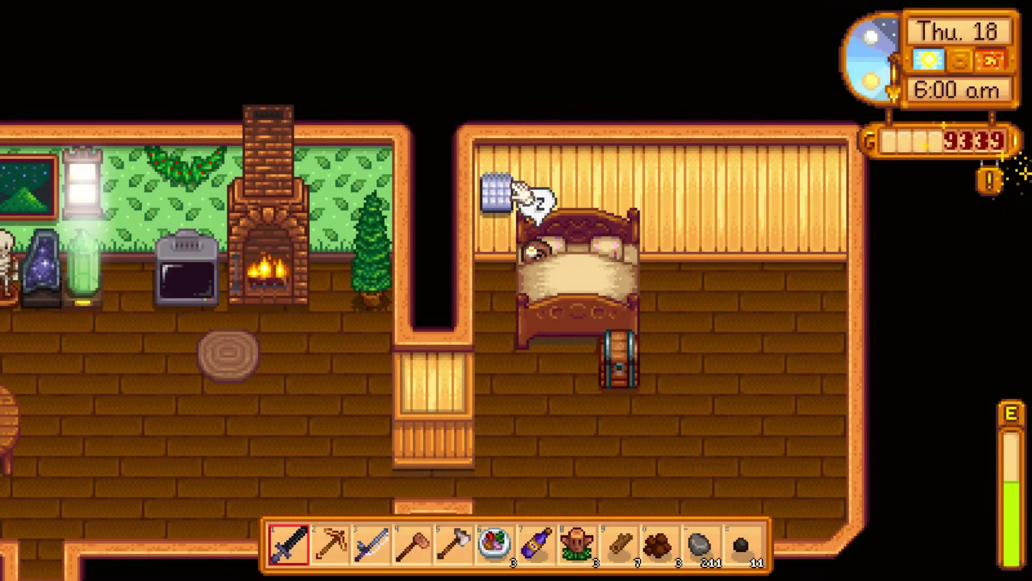
key(a)
key(s)
key(s)
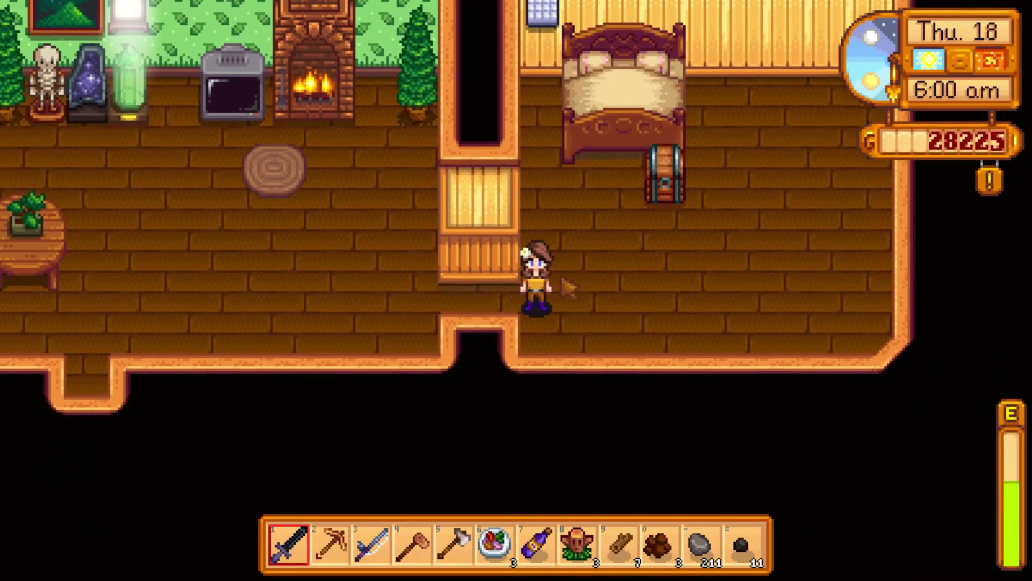
key(a)
key(a)
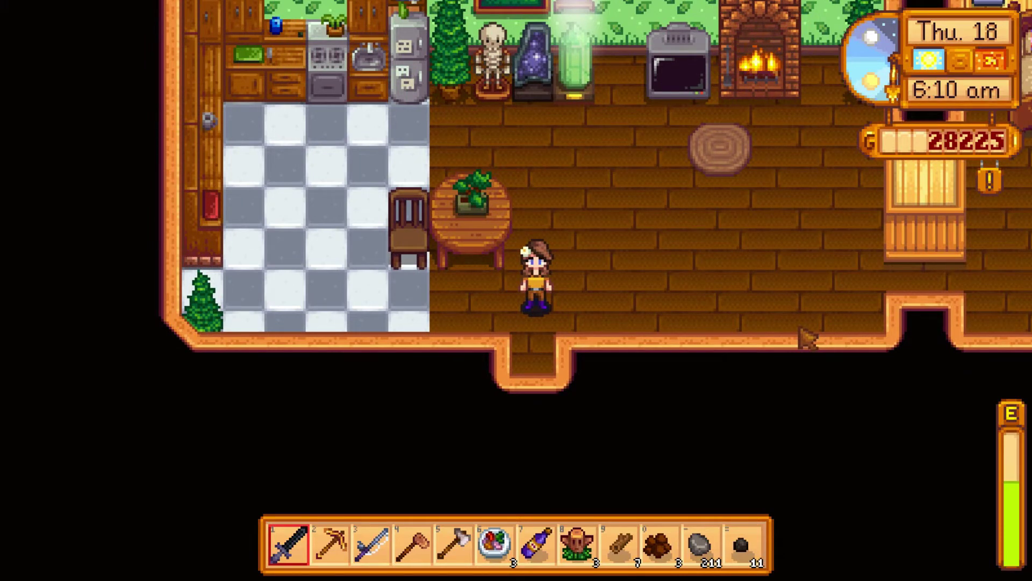
key(s)
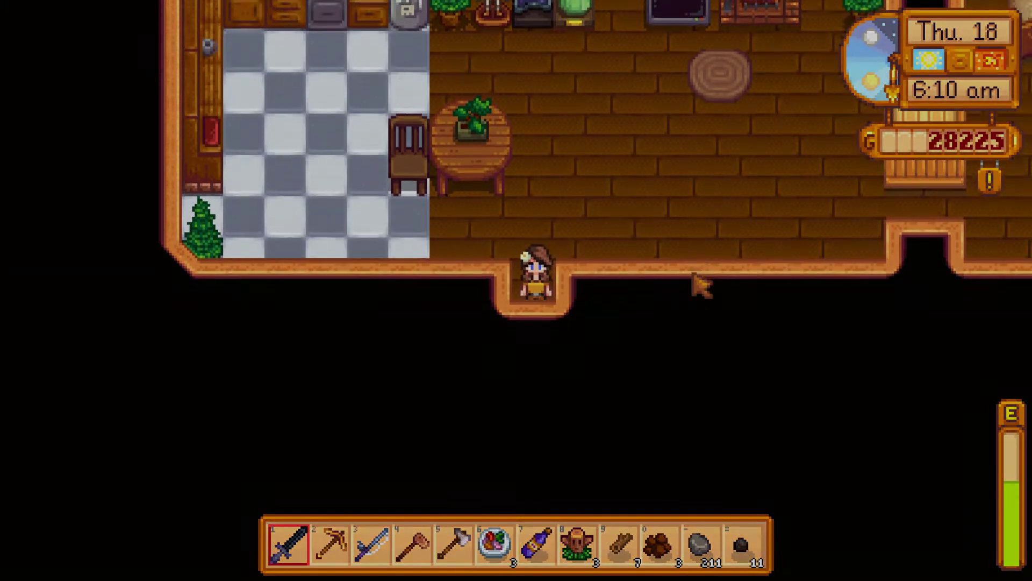
key(s)
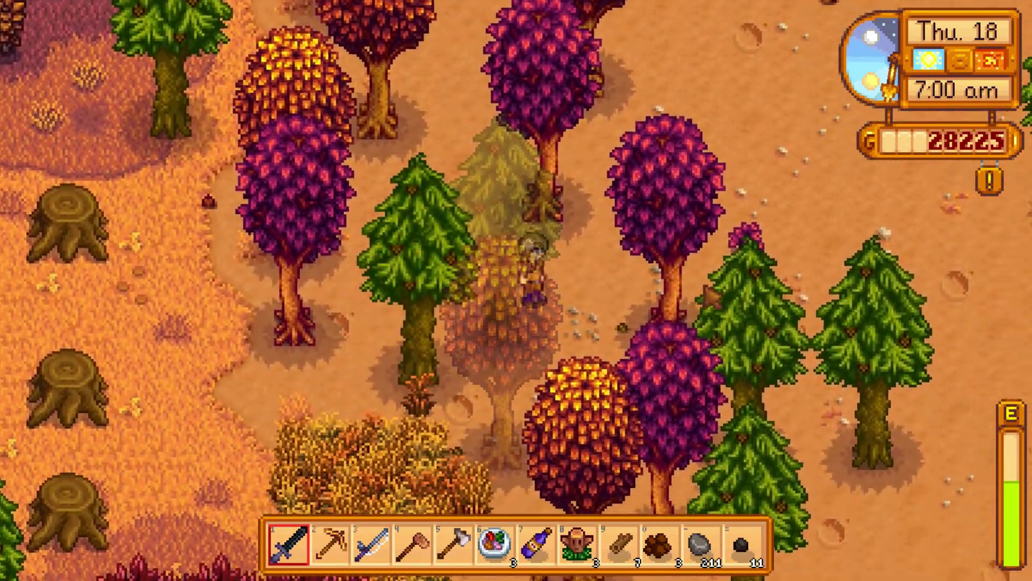
Walk the character east across the farm into the crop field beside the pond.
key(d)
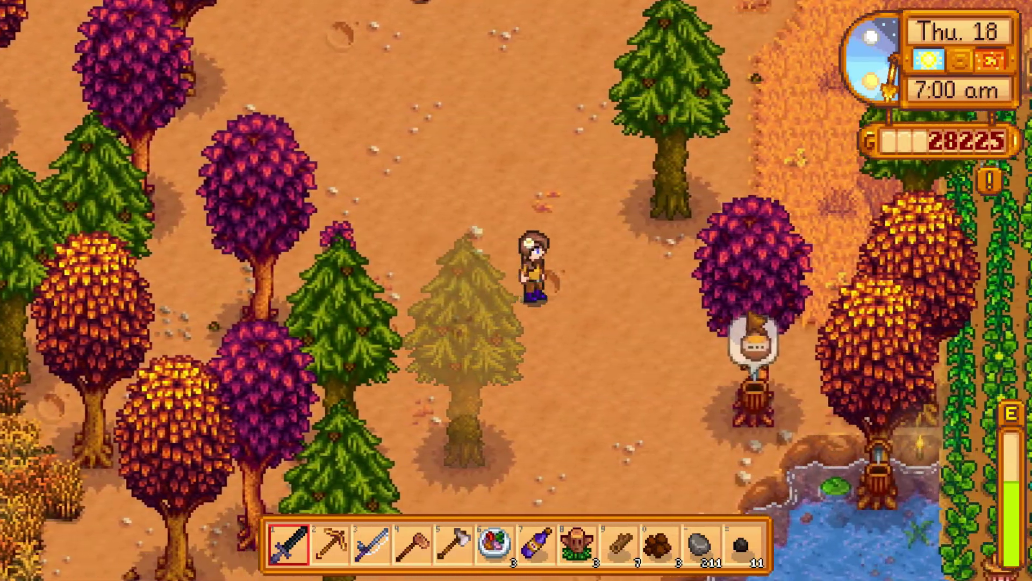
key(d)
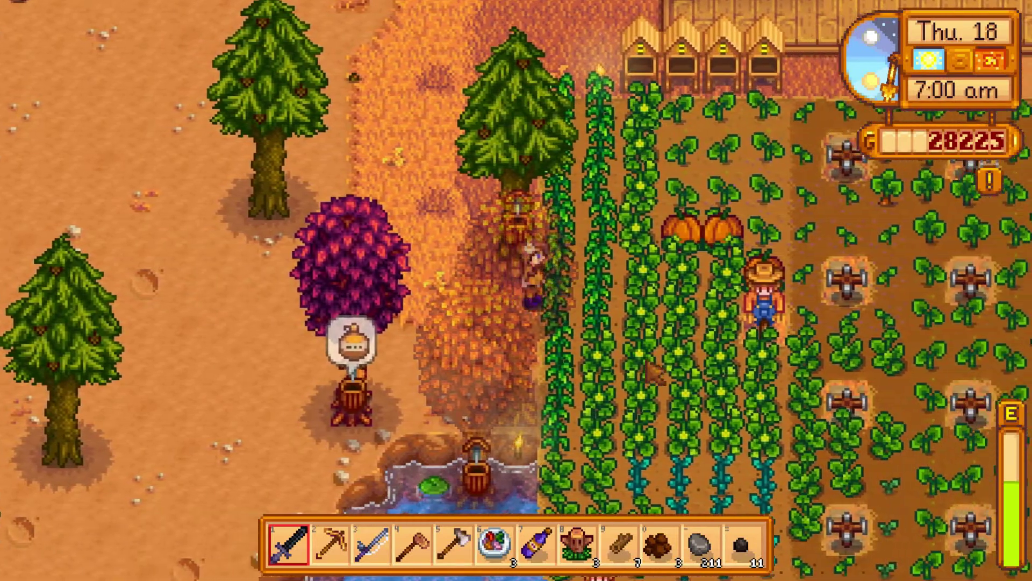
key(s)
key(d)
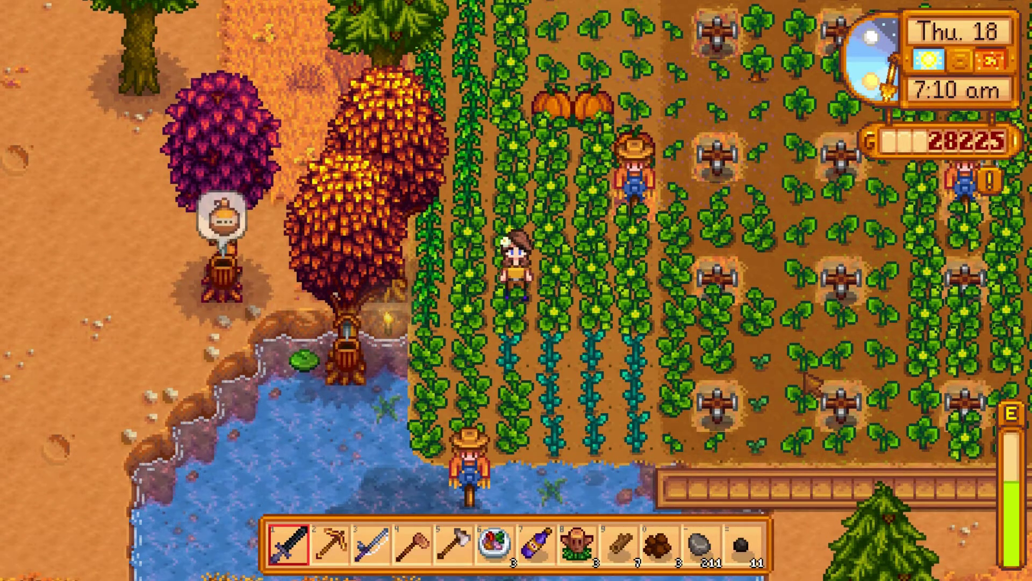
key(e)
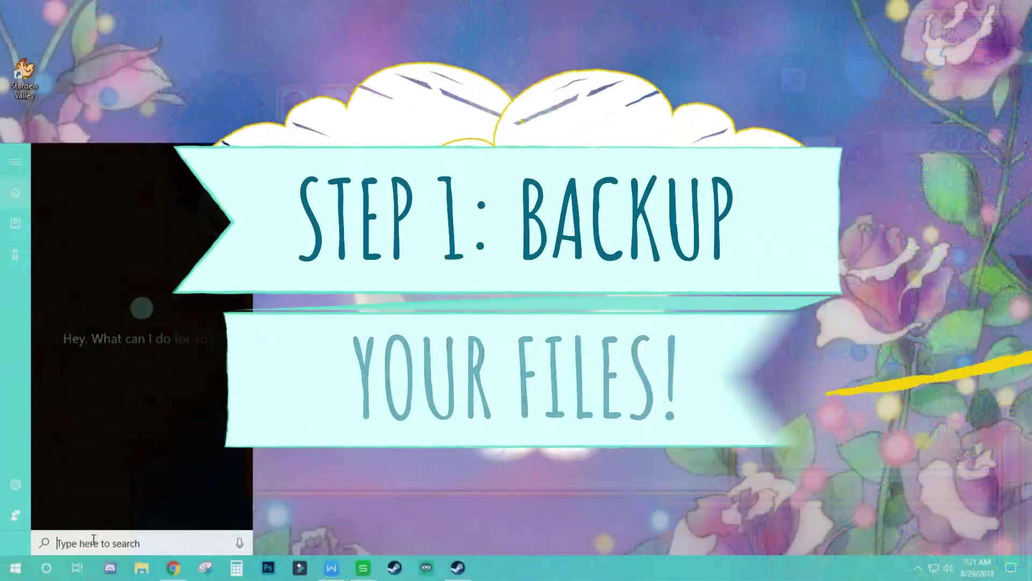
Find the Run app in Windows and use it to open the %appdata%\StardewValley\Saves folder.
text(run)
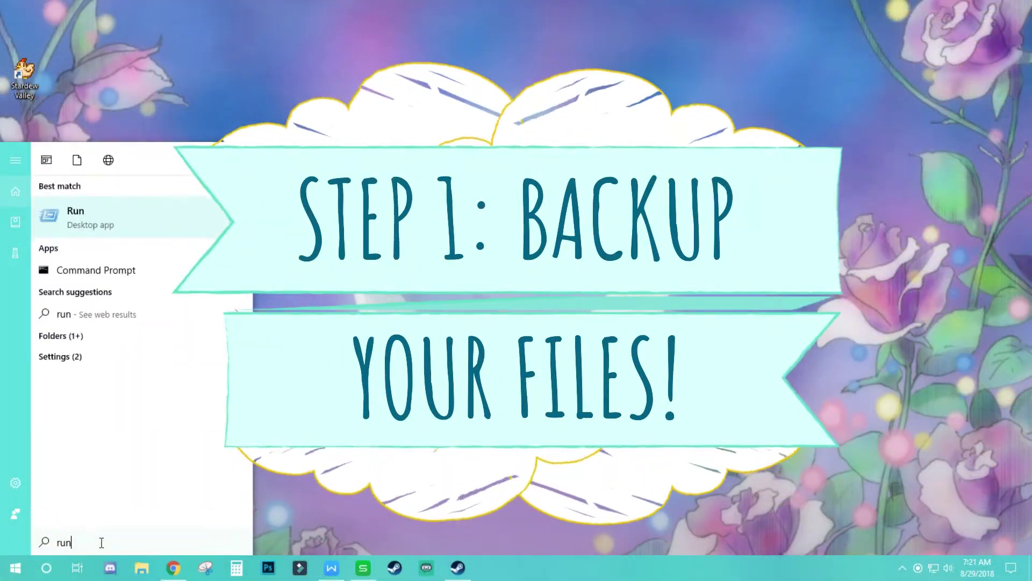
click(102, 221)
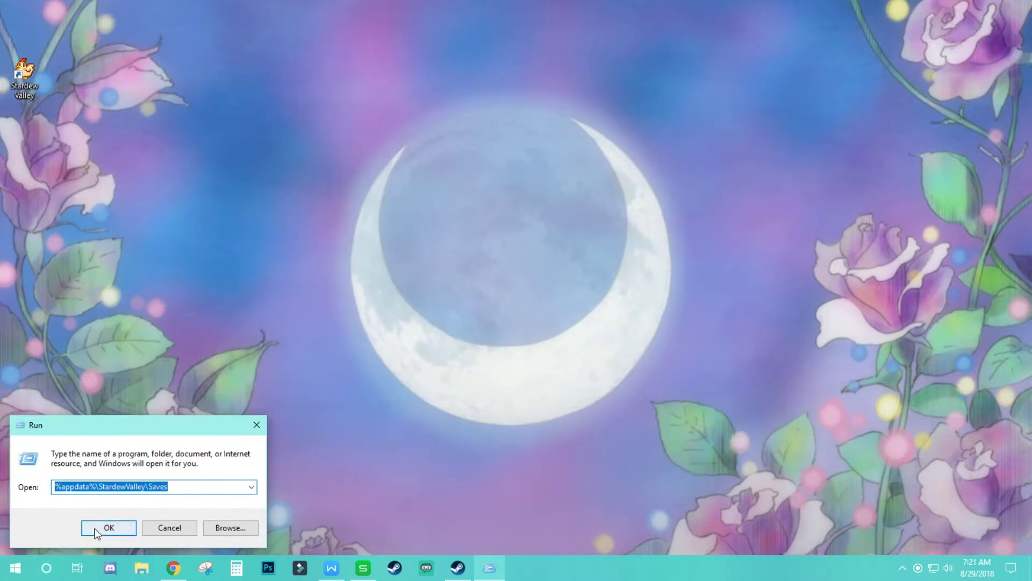
click(97, 528)
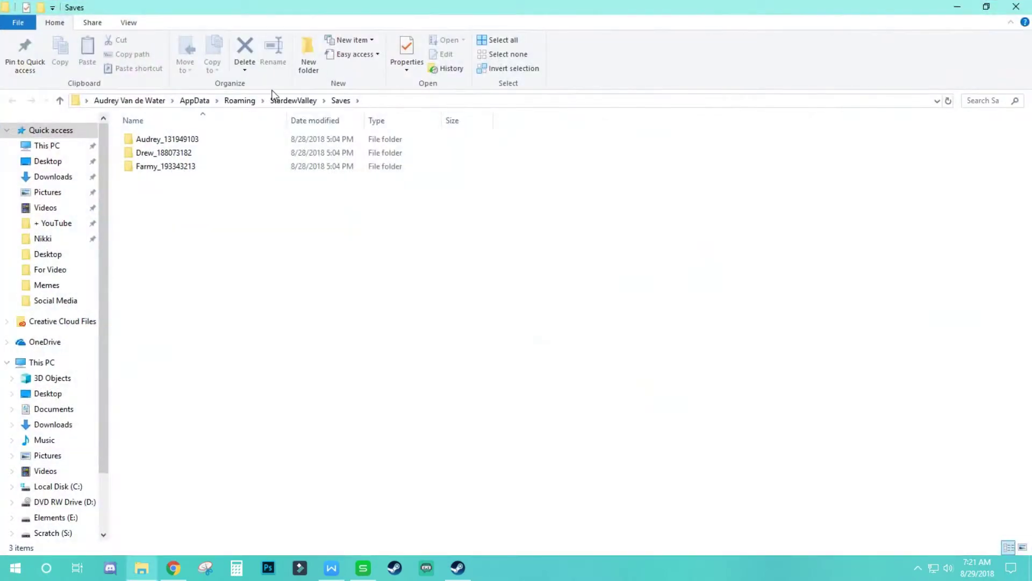
Copy all three save folders from the Saves folder onto the desktop as backups, and close the folder window.
drag(415, 8, 631, 137)
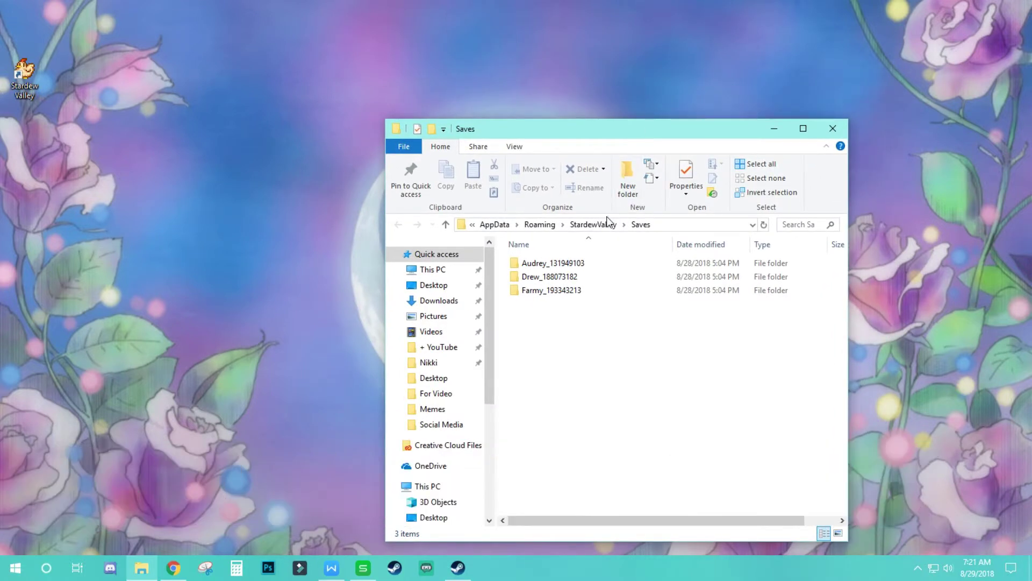
drag(579, 359, 552, 259)
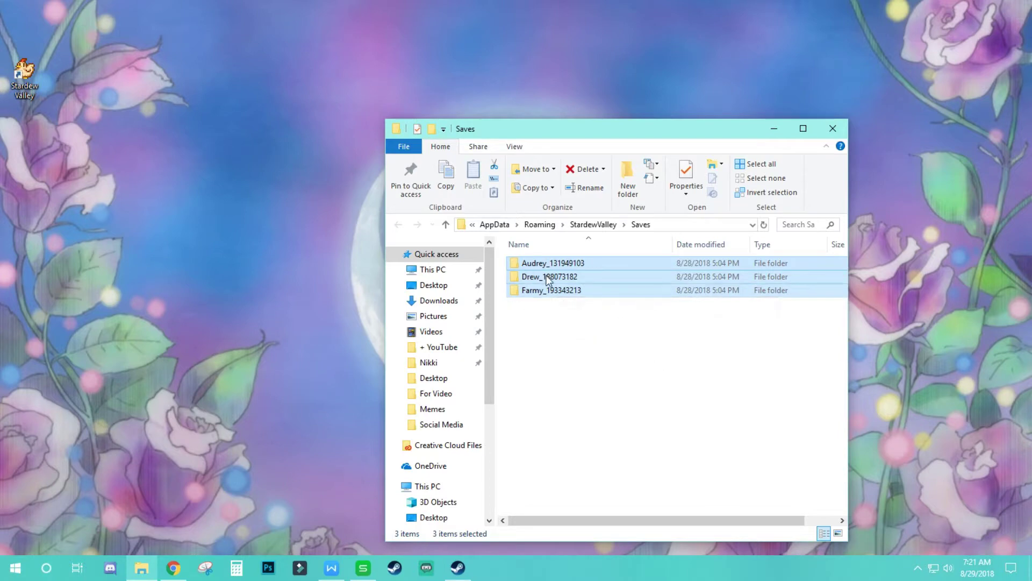
drag(554, 278, 187, 228)
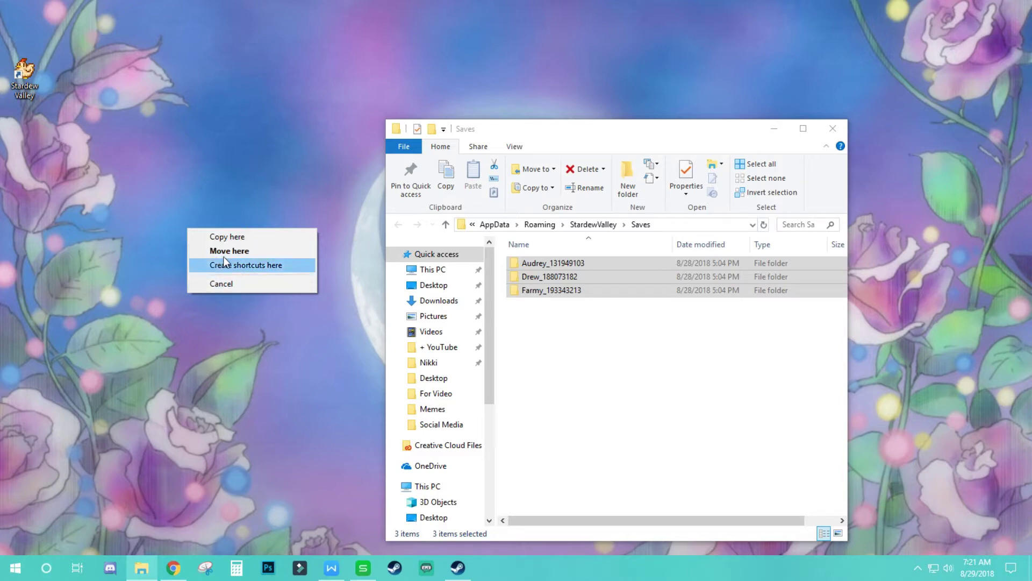
click(262, 238)
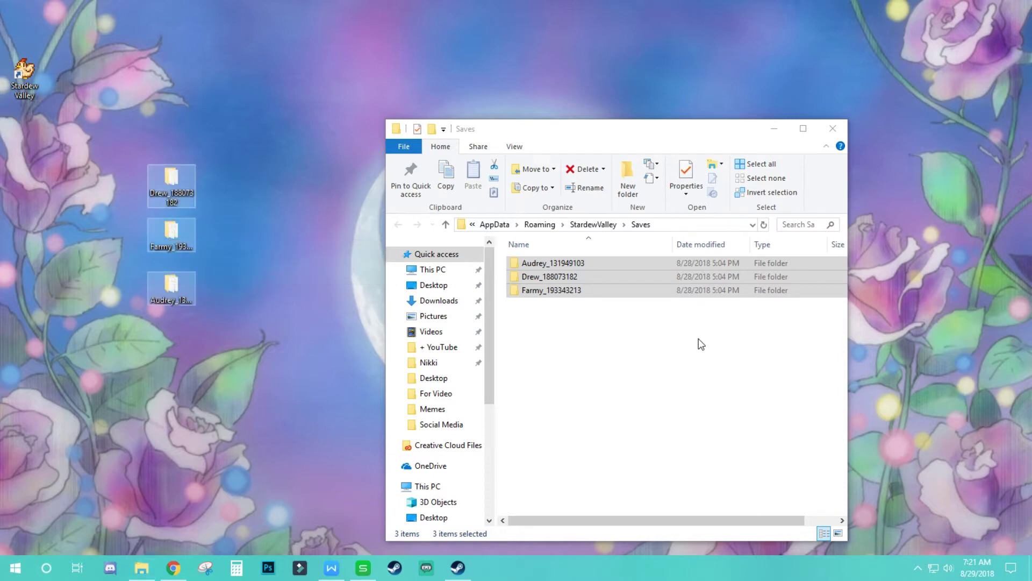
click(833, 129)
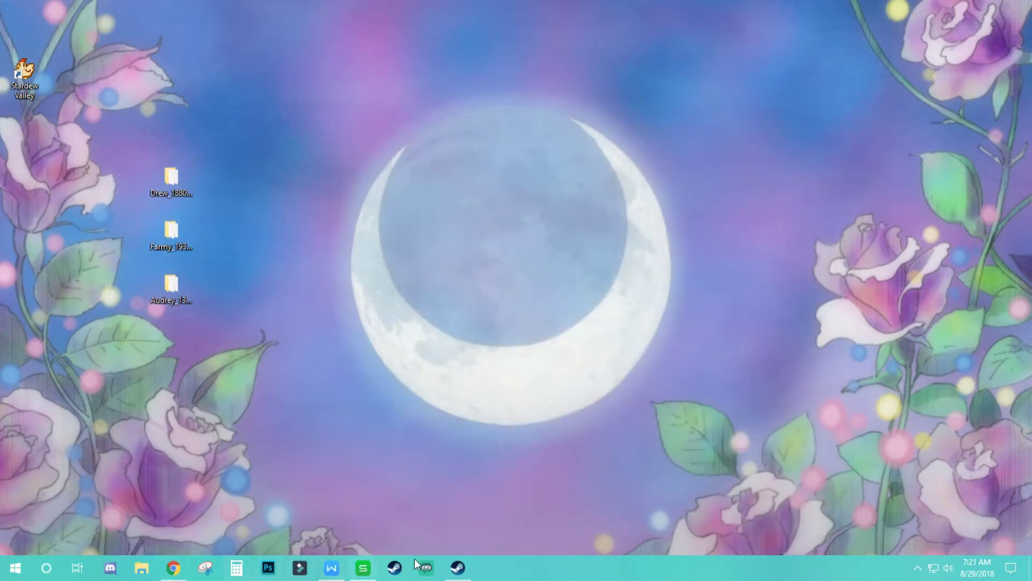
Switch to Steam and browse to Stardew Valley's local game files through the game's properties.
click(457, 569)
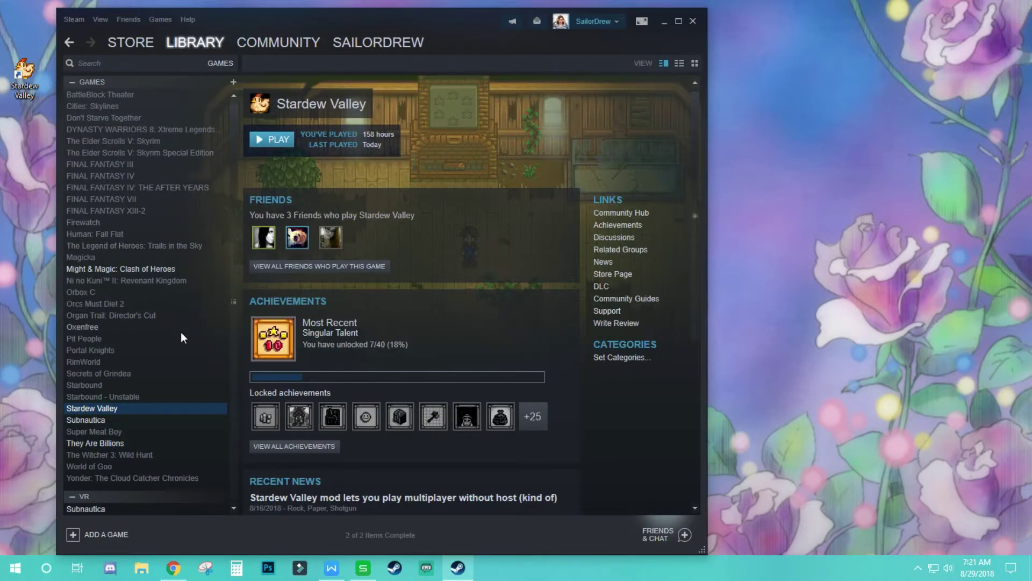
drag(379, 20, 491, 20)
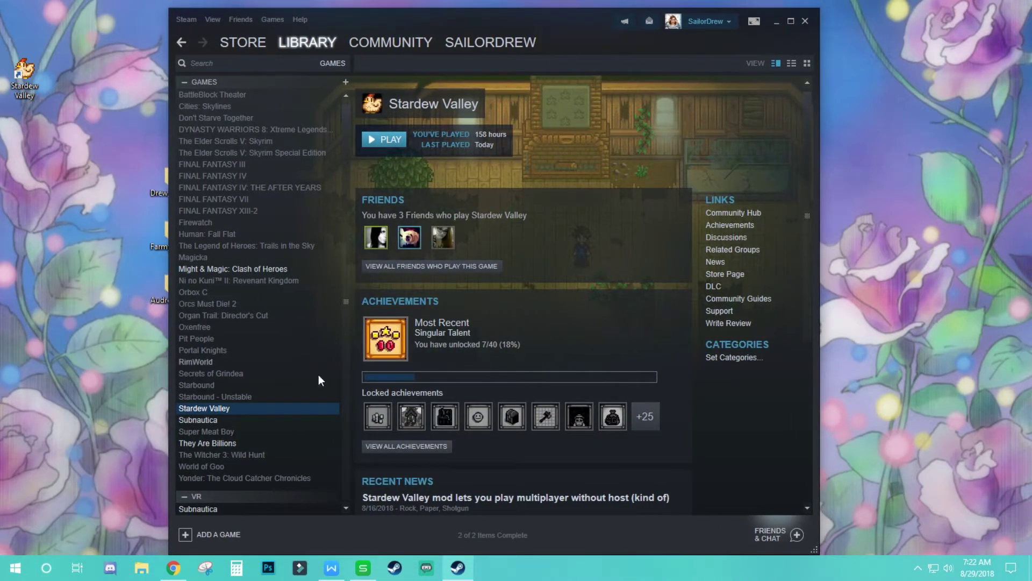
right_click(212, 409)
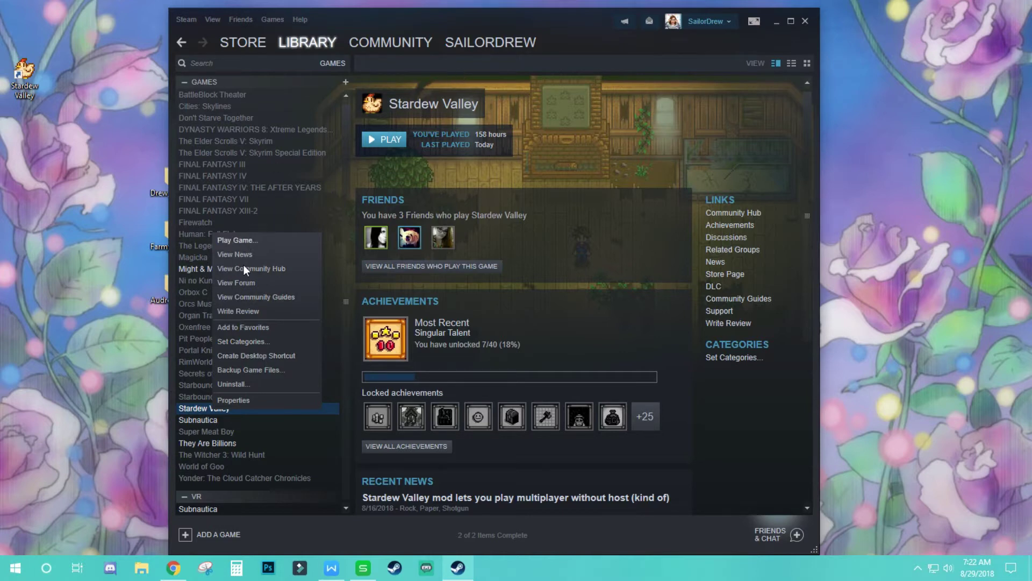
click(242, 400)
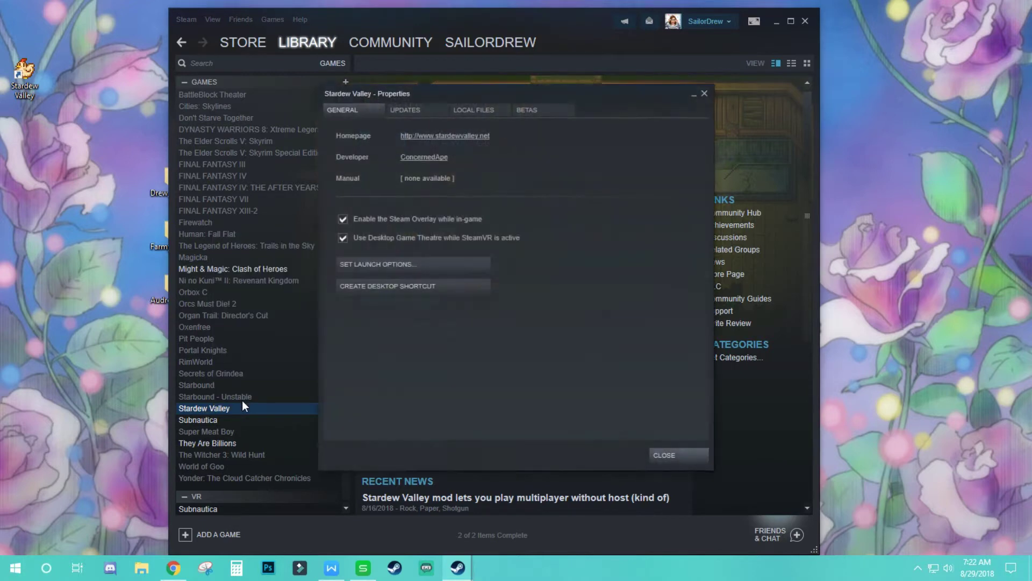
click(475, 109)
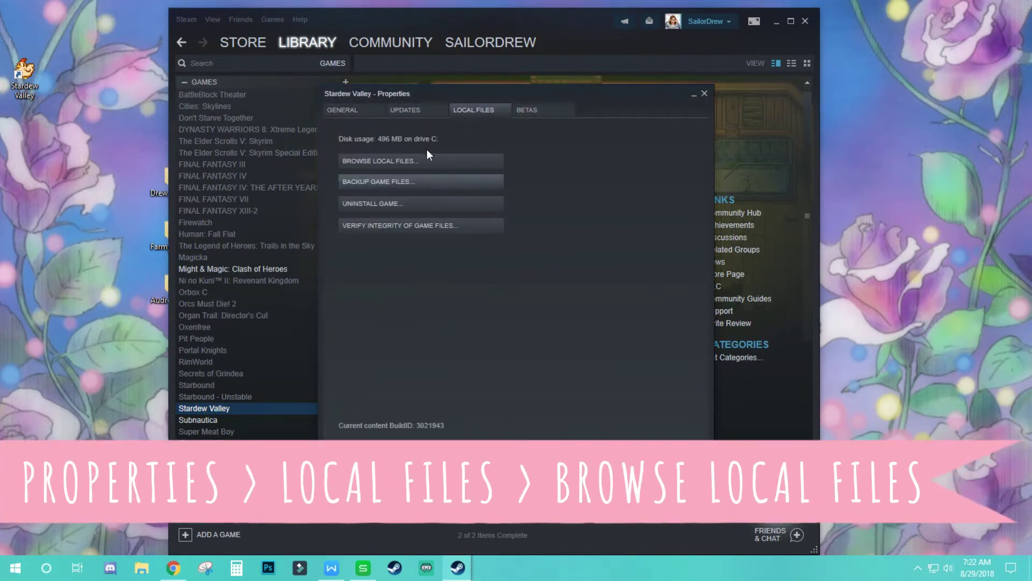
click(401, 161)
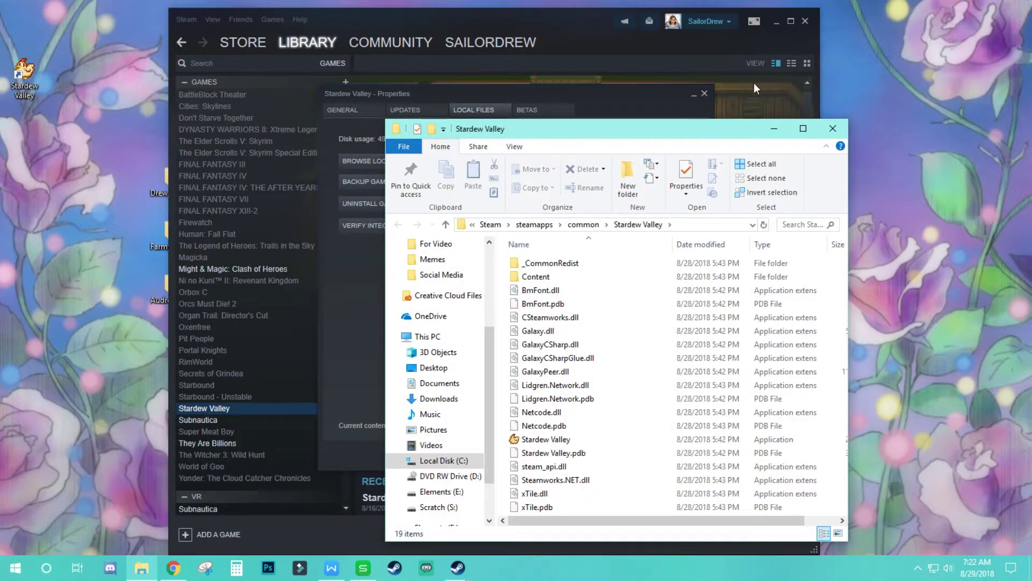
Close the Steam library and game properties windows, and snap the Stardew Valley folder window to the right half of the desktop.
click(806, 21)
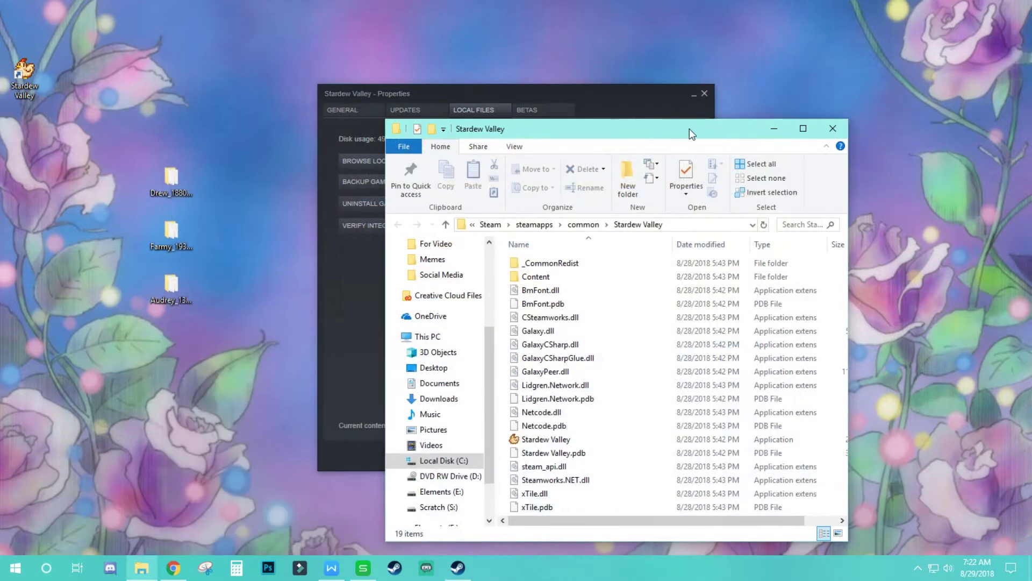
drag(691, 134, 624, 87)
click(704, 93)
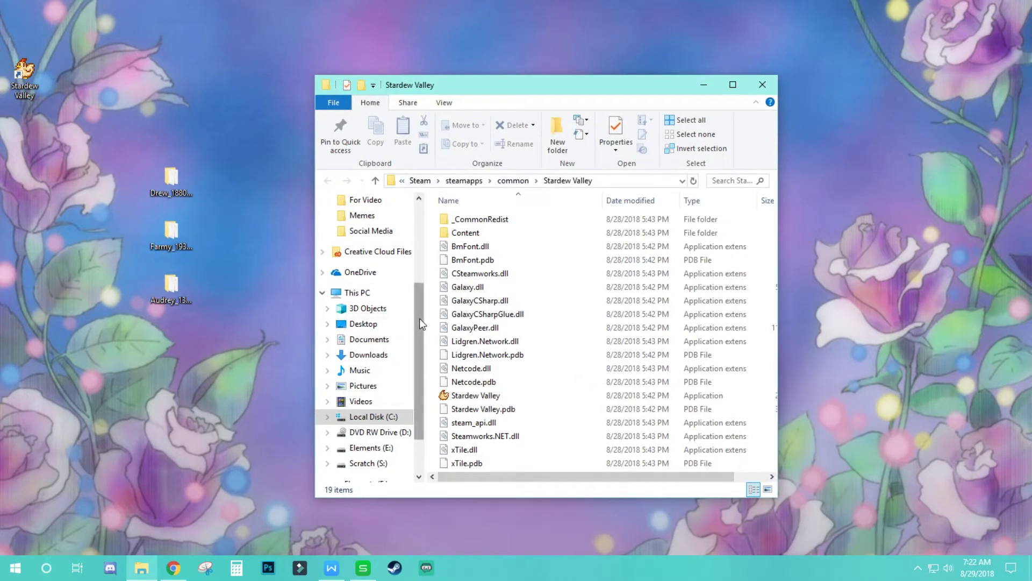
drag(419, 319, 376, 325)
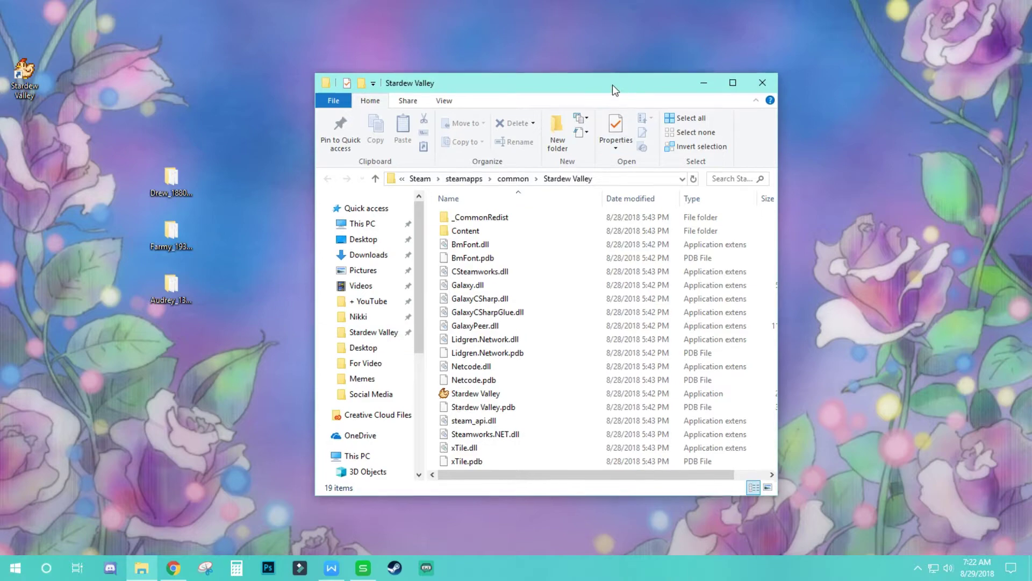
drag(612, 85, 1030, 162)
click(312, 289)
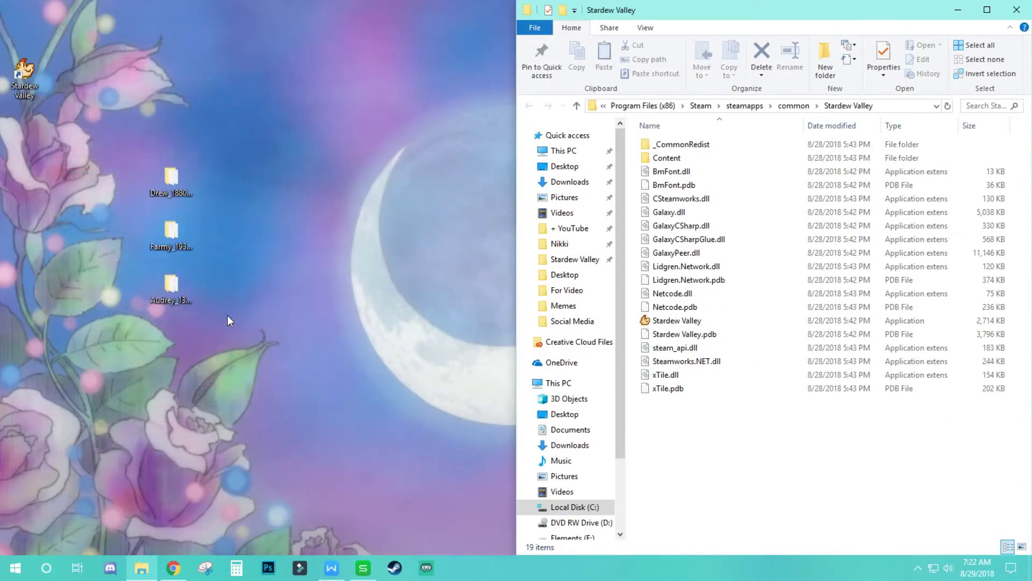
drag(229, 326, 128, 121)
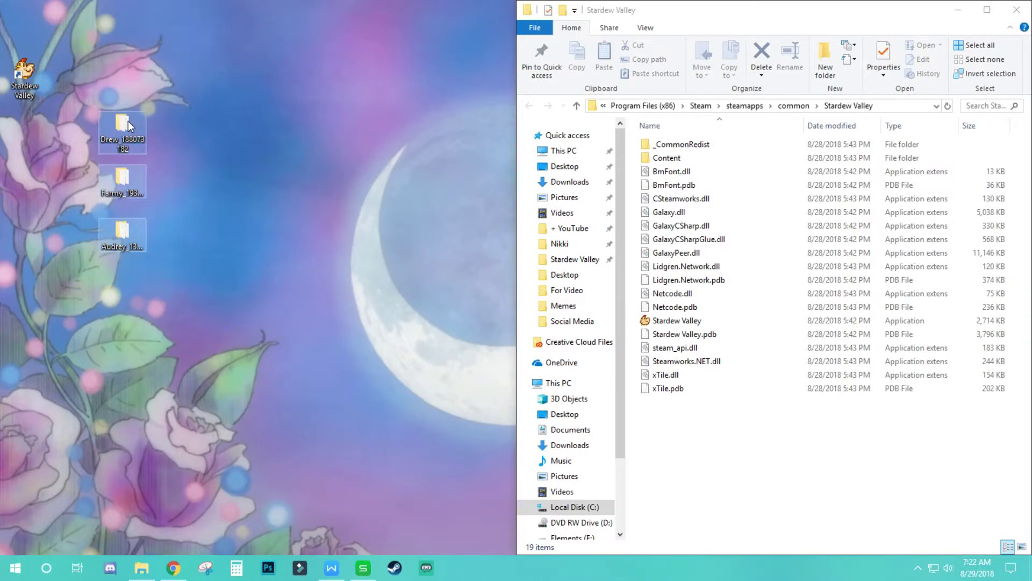
click(233, 214)
mouse_move(190, 301)
mouse_down()
mouse_move(122, 108)
mouse_move(191, 159)
mouse_move(168, 185)
mouse_up()
click(209, 206)
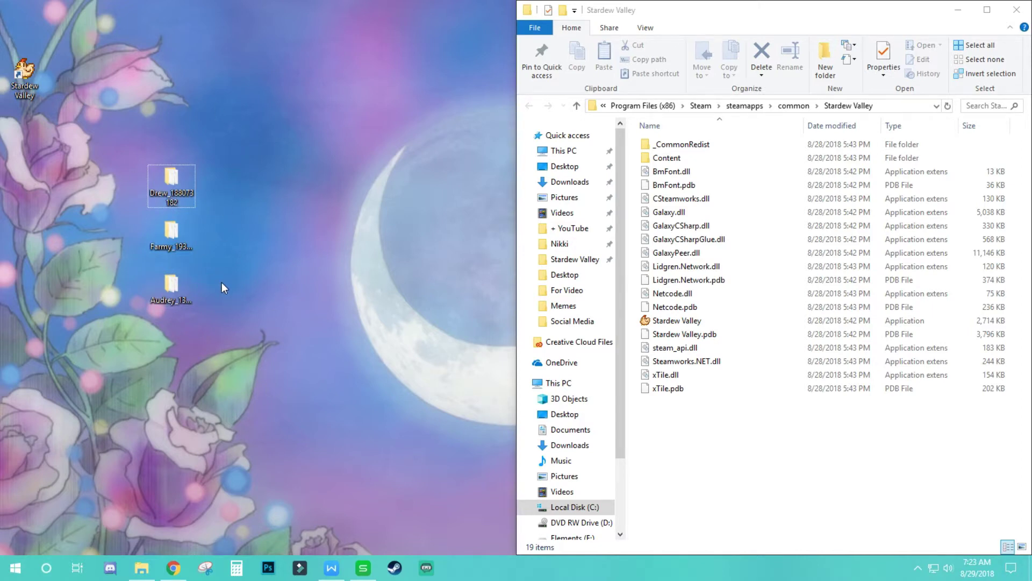
Line up the three save folder backups beneath the Stardew Valley shortcut along the desktop's left edge.
mouse_move(266, 391)
mouse_down()
mouse_move(149, 183)
mouse_move(163, 180)
mouse_move(37, 134)
mouse_up()
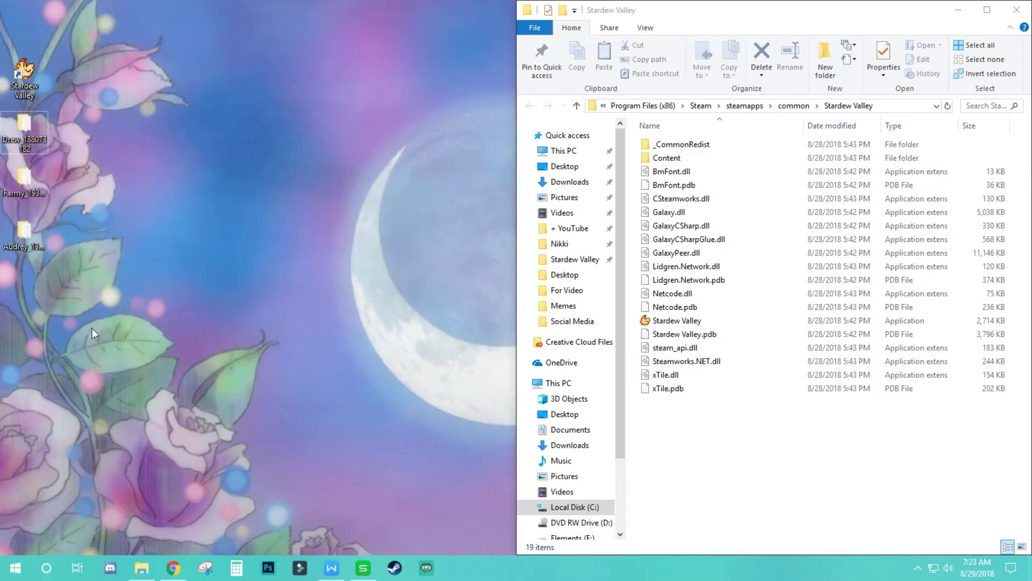
drag(97, 347, 27, 81)
drag(27, 81, 26, 28)
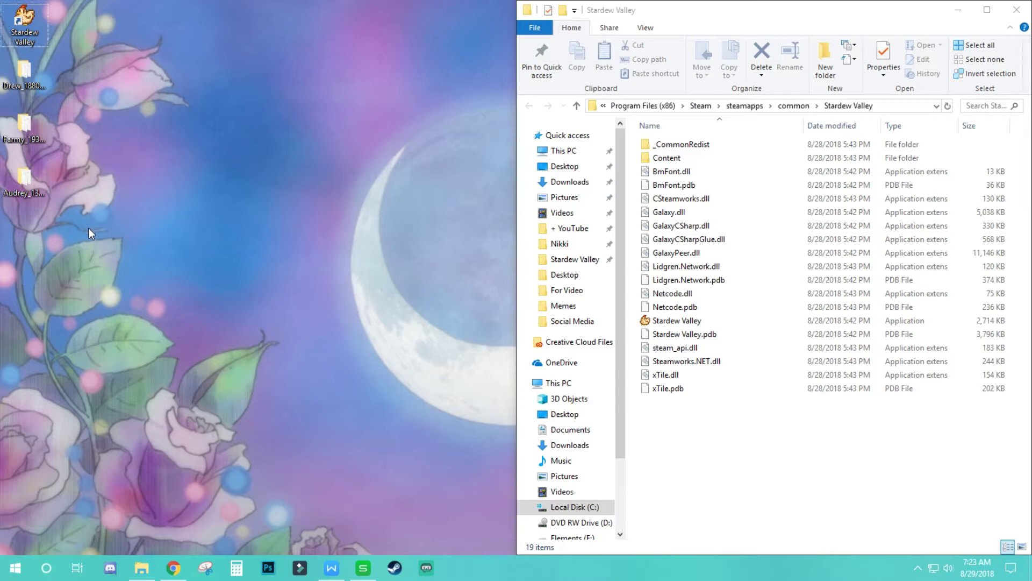
mouse_move(73, 224)
mouse_down()
mouse_move(50, 73)
mouse_move(24, 63)
mouse_move(38, 74)
mouse_up()
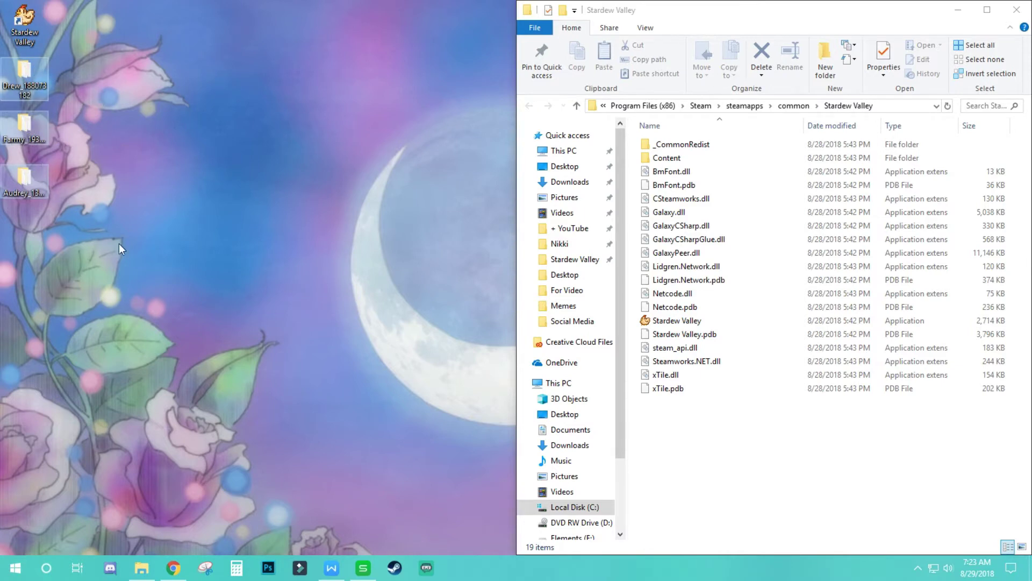
click(57, 239)
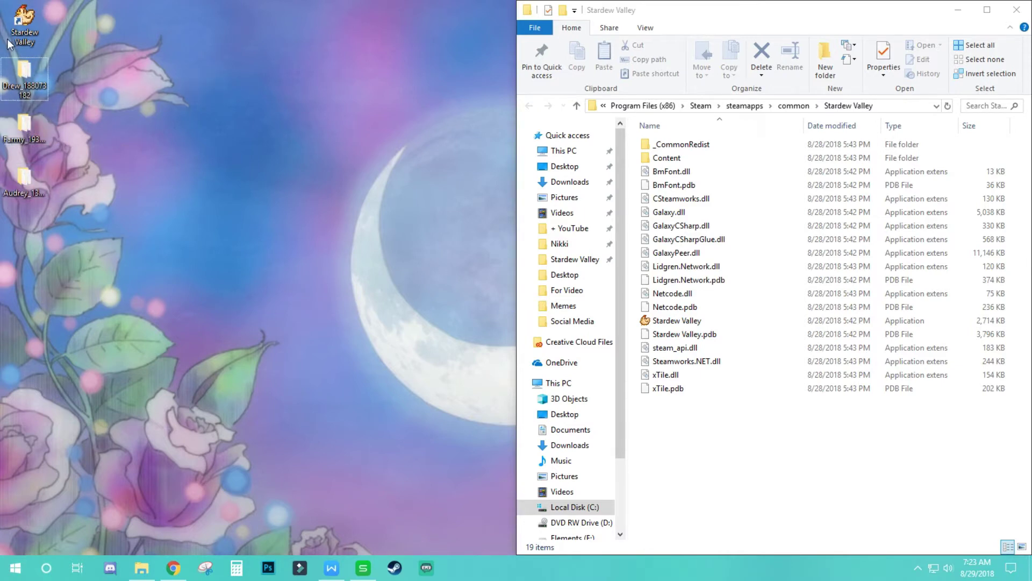
Open the Maps folder inside the game's Content folder.
double_click(667, 158)
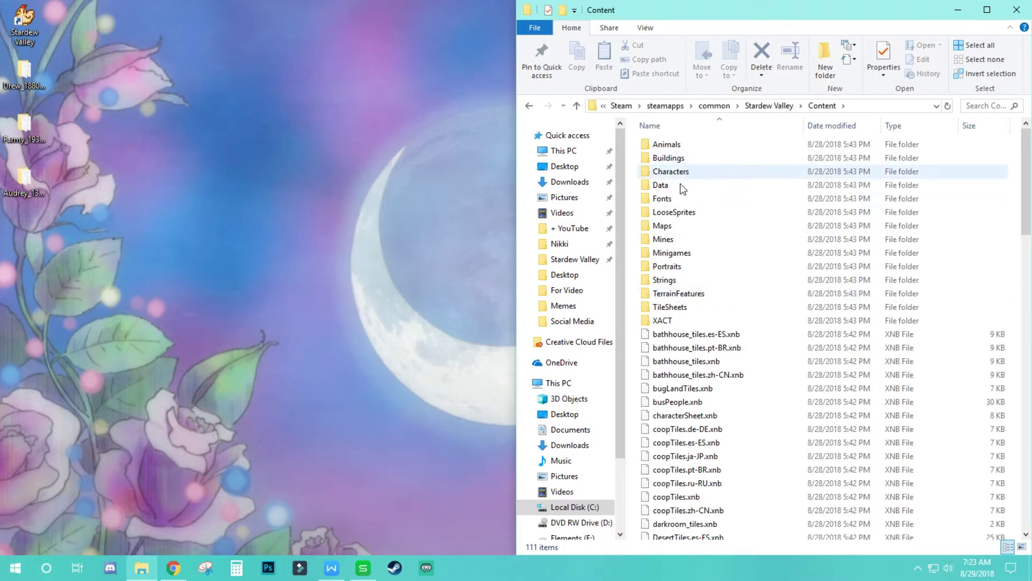
double_click(663, 225)
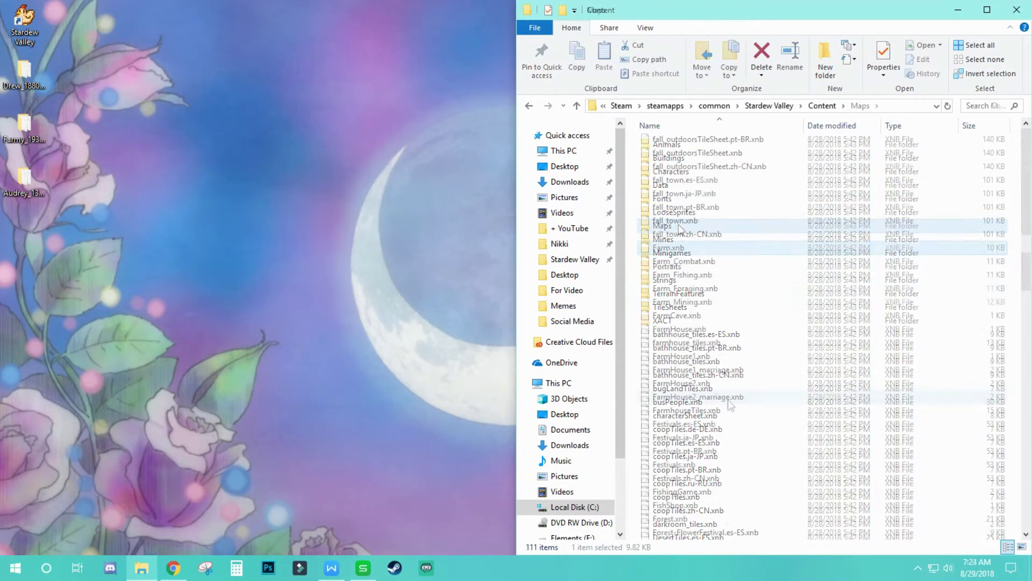
Copy Farm_Foraging.xnb from the Maps folder to the desktop as a backup, below the save folders.
text(farm)
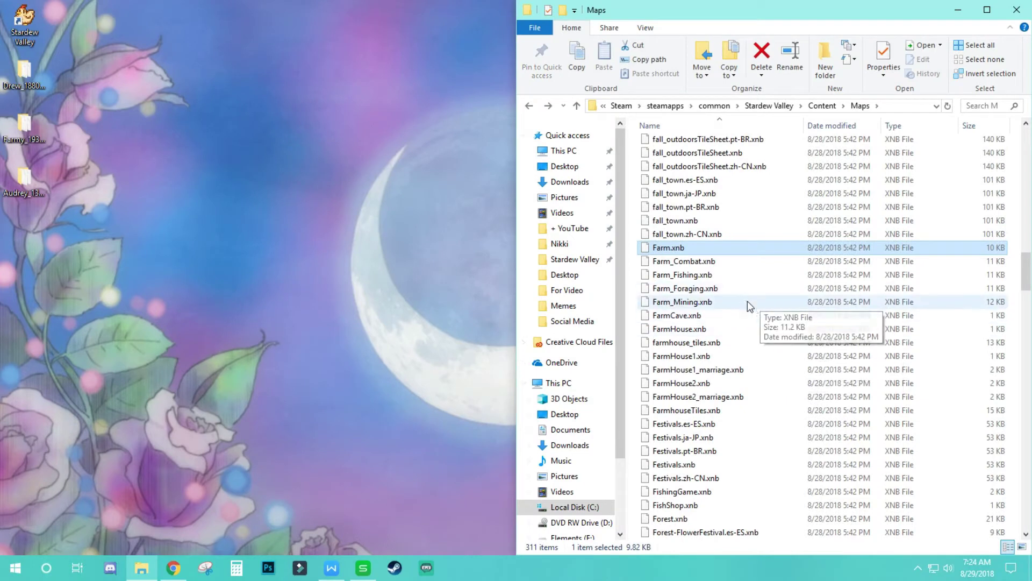
click(700, 291)
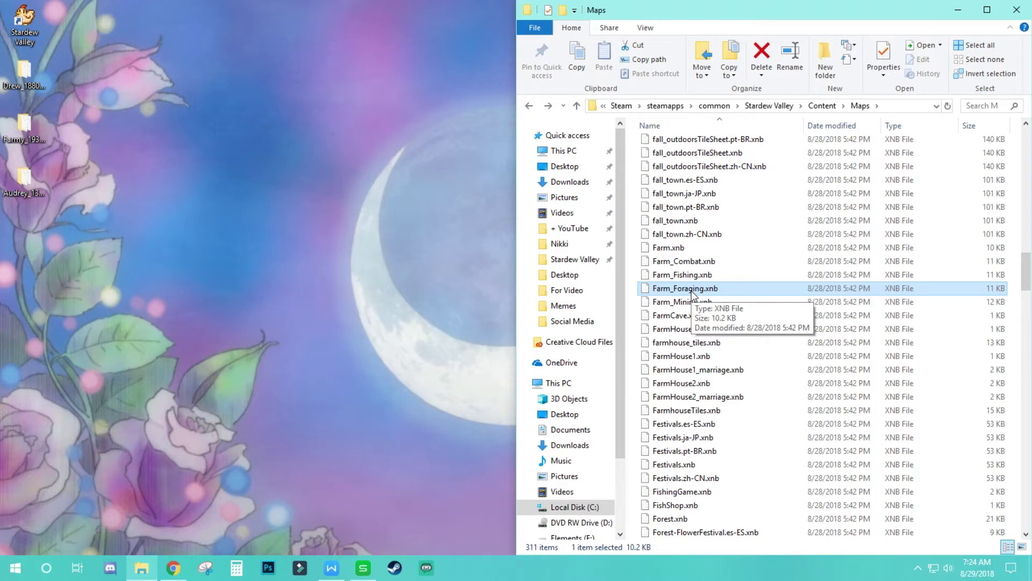
drag(692, 293, 49, 258)
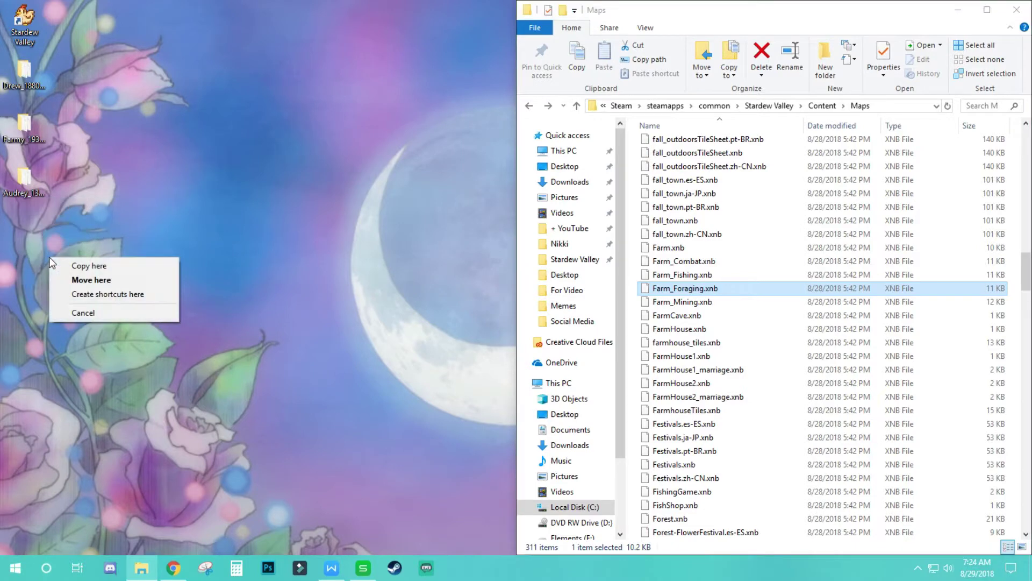
click(86, 266)
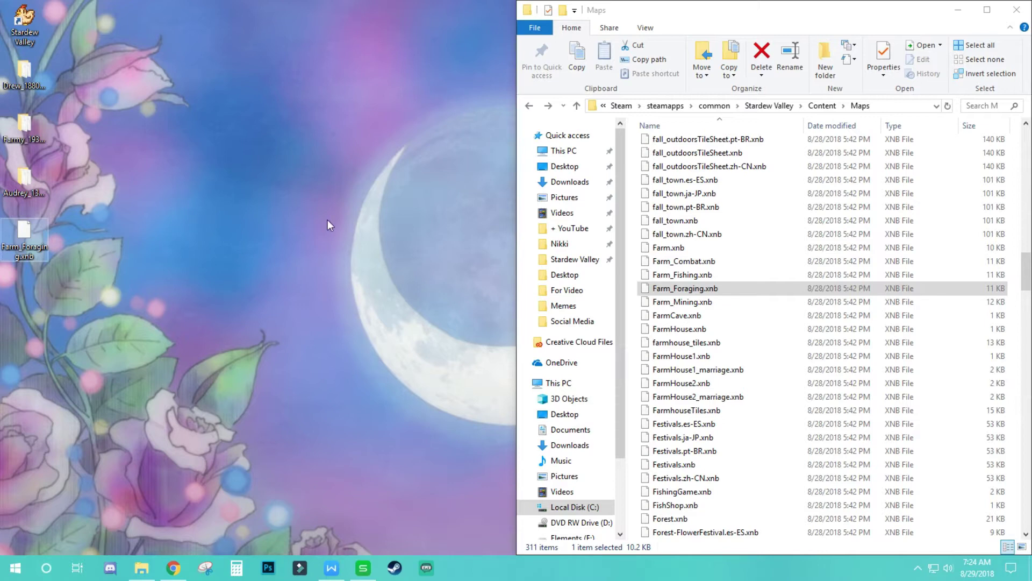
scroll(807, 285, up, 20)
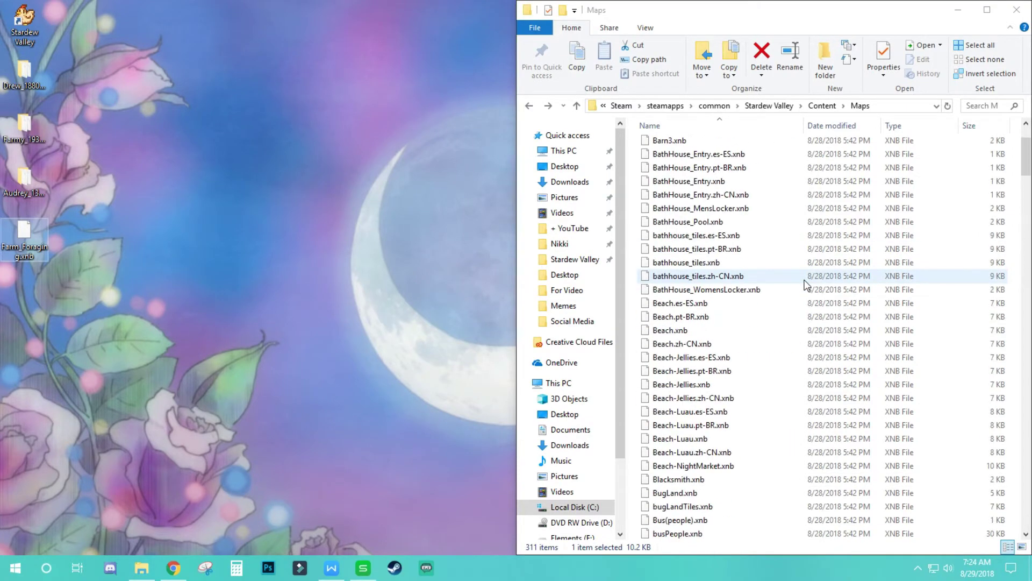
scroll(807, 285, down, 20)
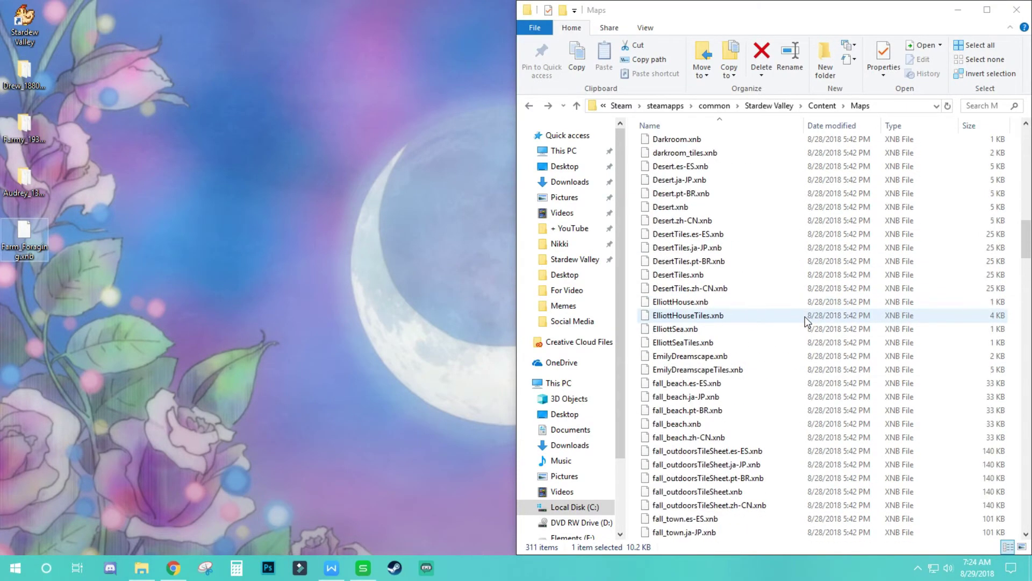
scroll(805, 317, down, 5)
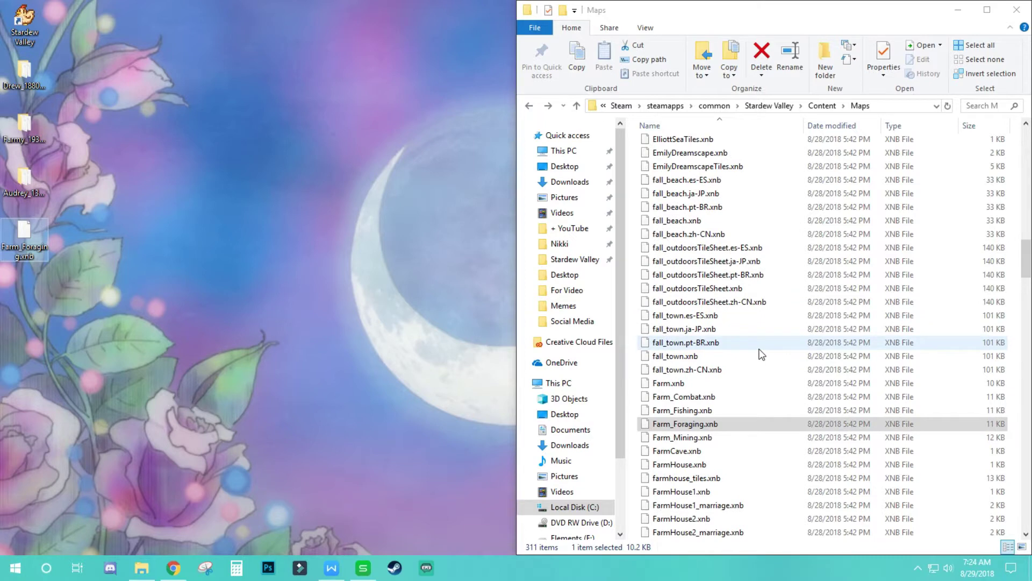
Go back to the Content folder and copy horse.xnb from its Animals folder to the desktop.
click(824, 106)
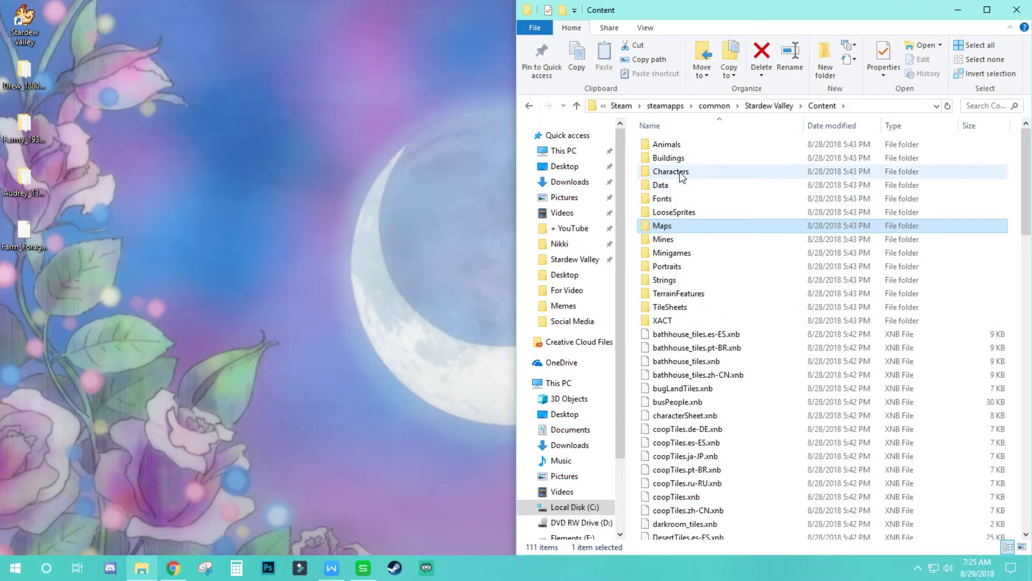
double_click(680, 145)
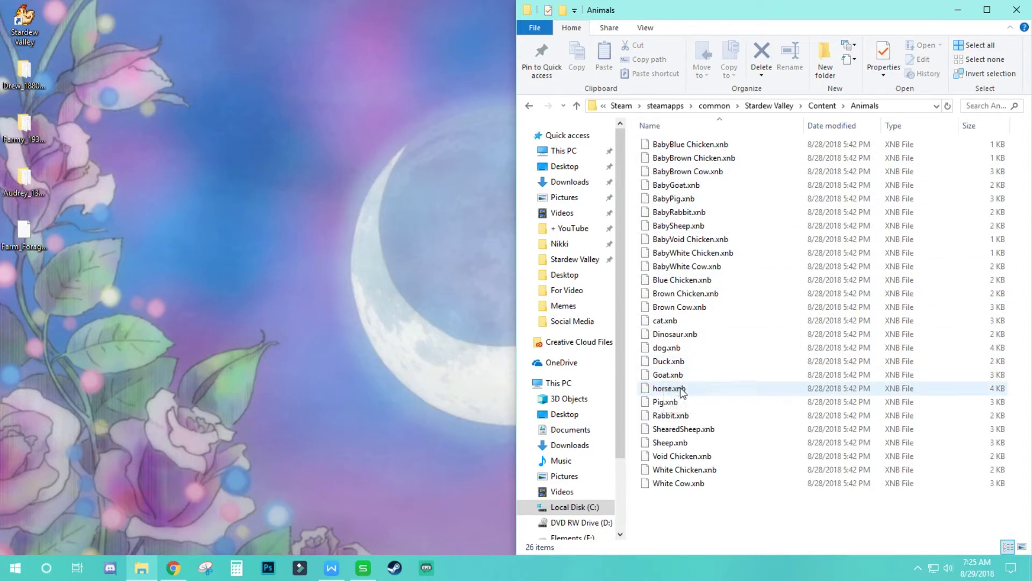
drag(679, 391, 95, 274)
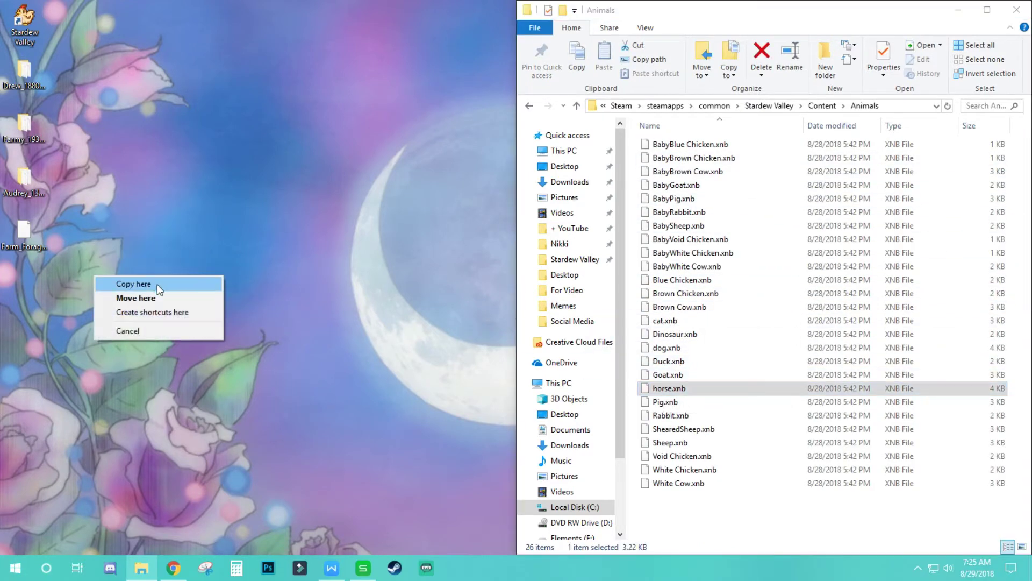
click(156, 284)
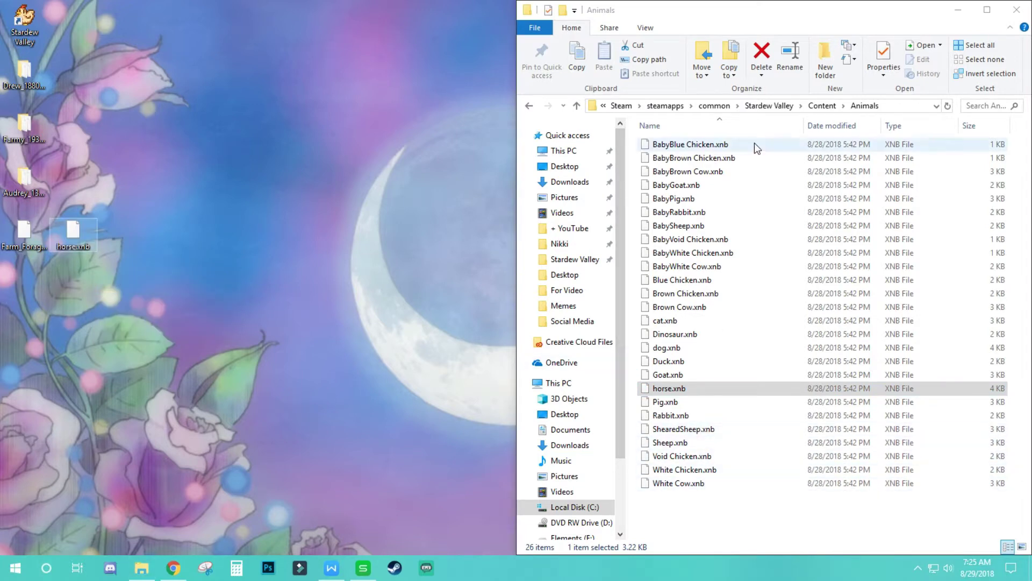
Copy Sam.xnb from the Content folder's Characters subfolder to the desktop.
click(834, 106)
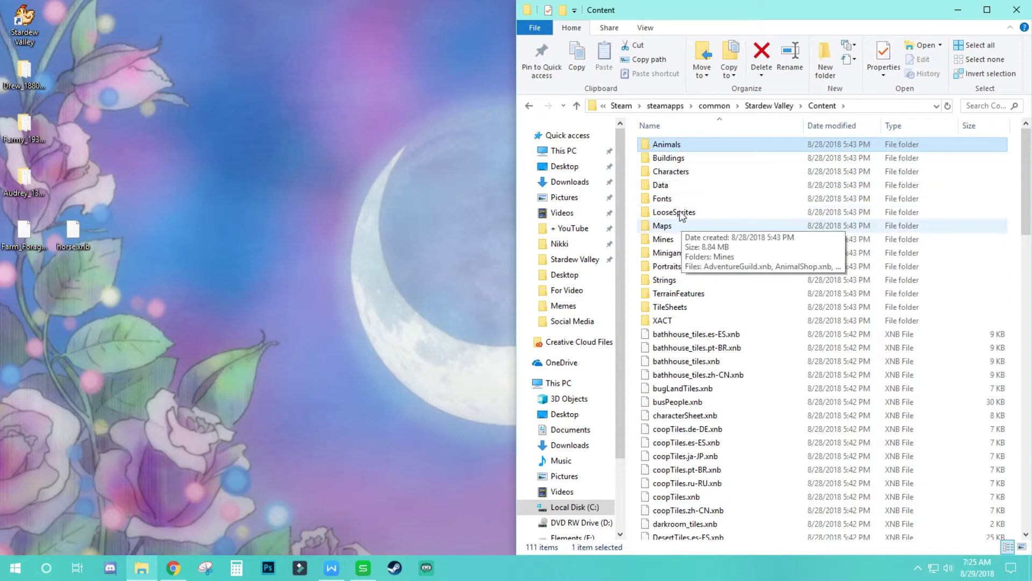
click(682, 175)
double_click(682, 176)
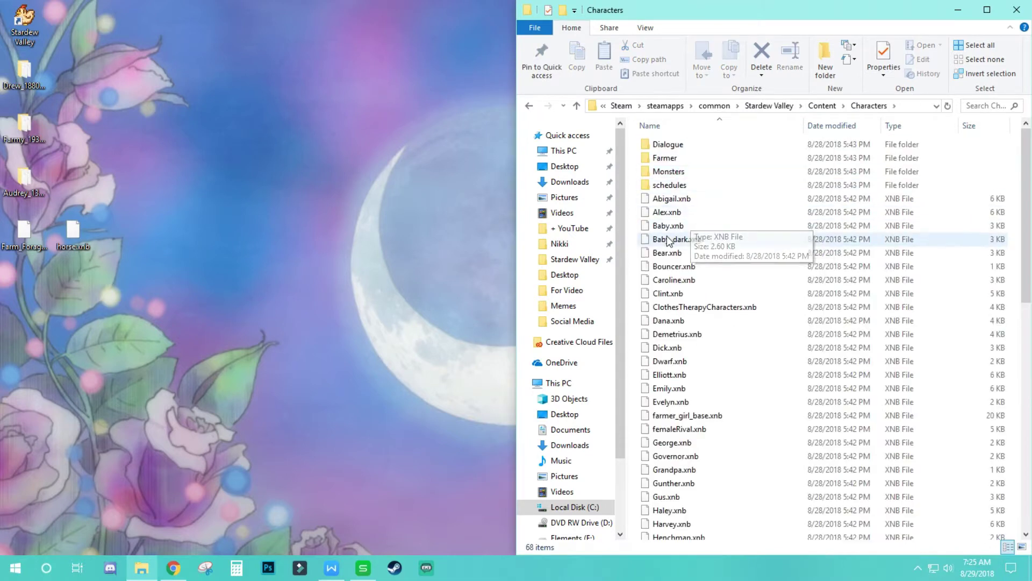
scroll(669, 242, down, 12)
click(665, 355)
drag(667, 356, 93, 184)
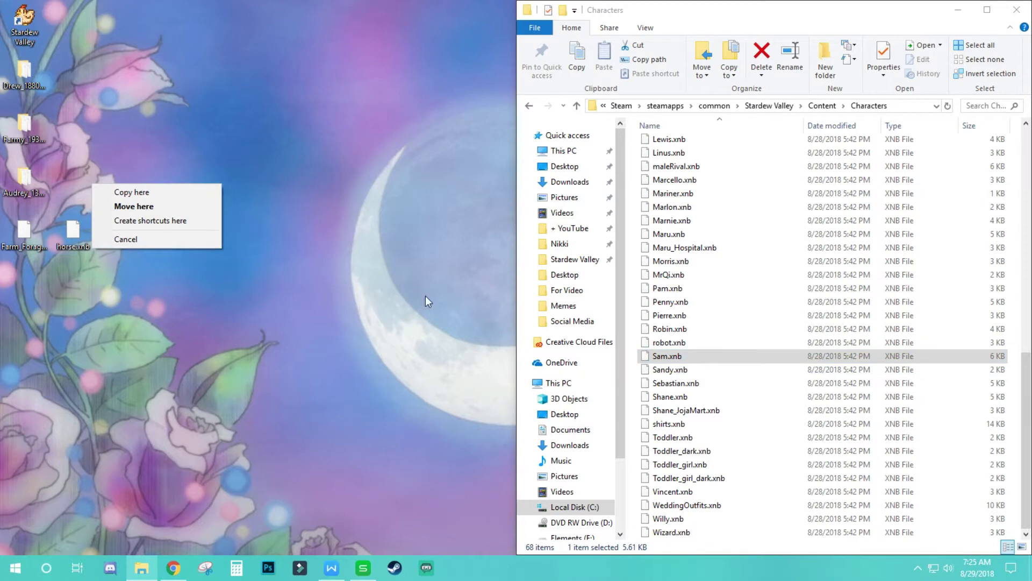
click(169, 198)
Copy Sam.xnb from the Content folder's Portraits subfolder to the desktop.
scroll(722, 155, up, 5)
click(822, 106)
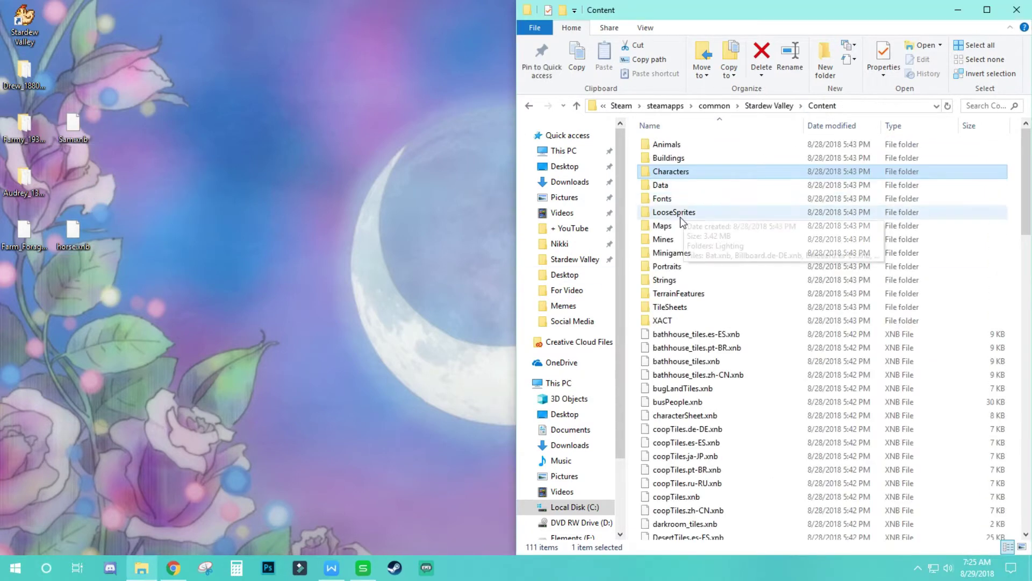
click(681, 268)
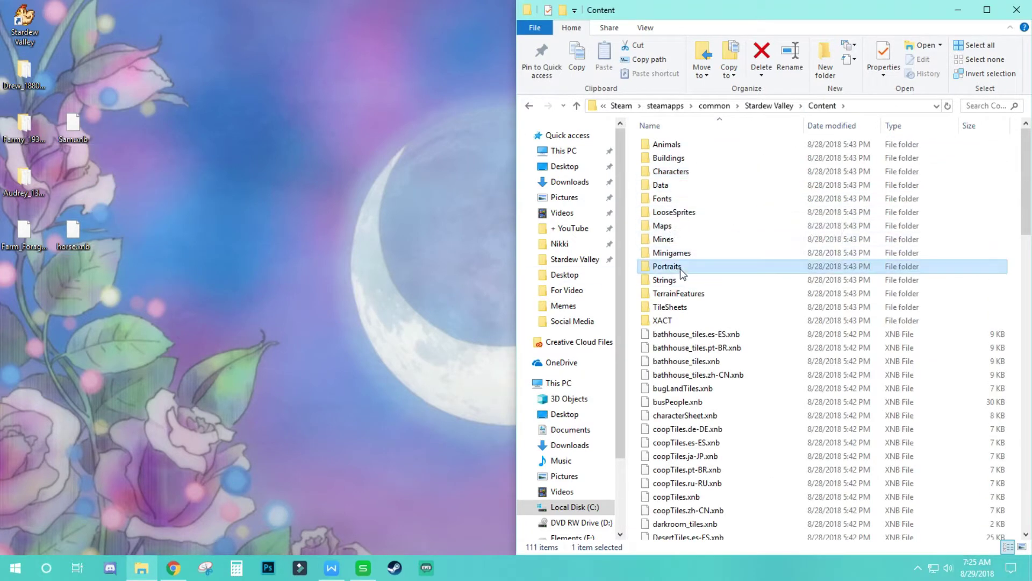
double_click(682, 269)
click(661, 241)
key(s)
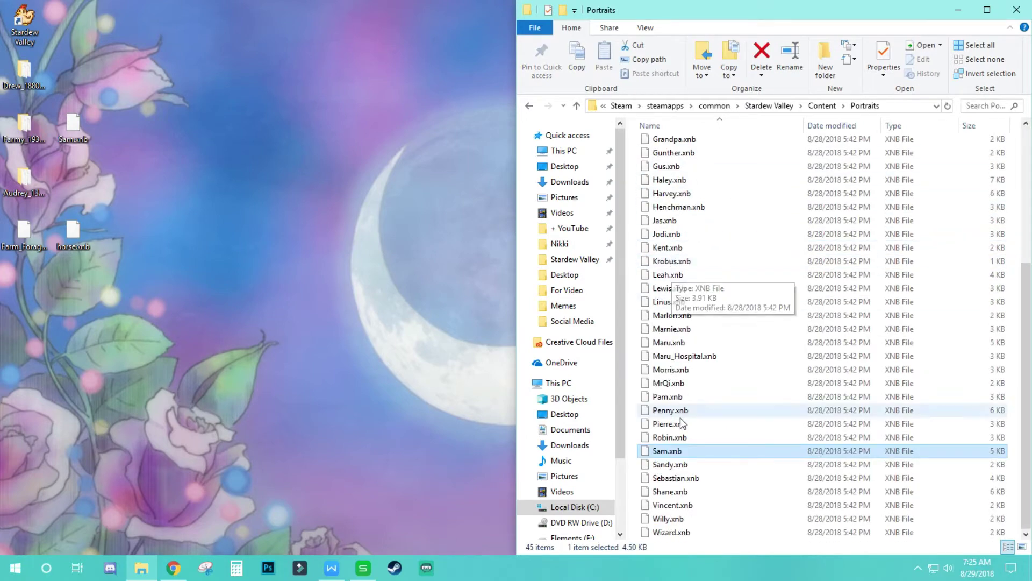
drag(673, 451, 93, 190)
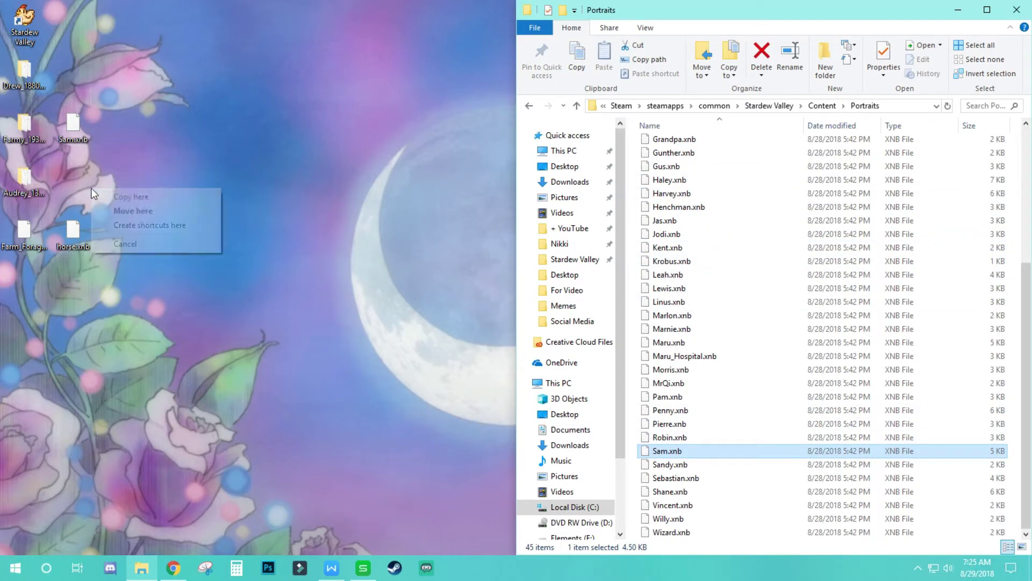
click(140, 197)
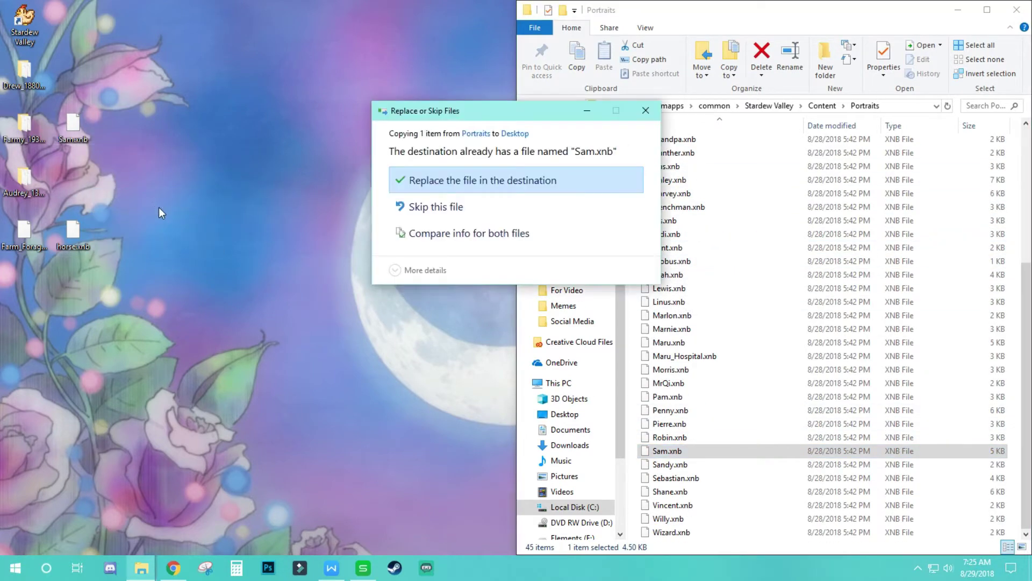
Resolve the Sam.xnb name conflict by keeping both the Portraits file and the one already on the desktop.
click(473, 237)
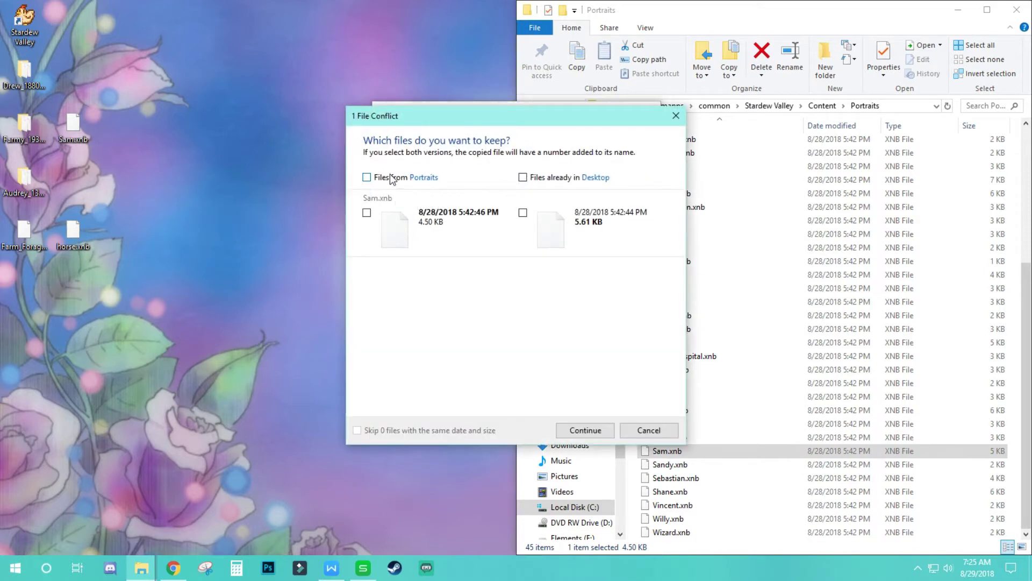
click(367, 177)
click(523, 177)
click(585, 430)
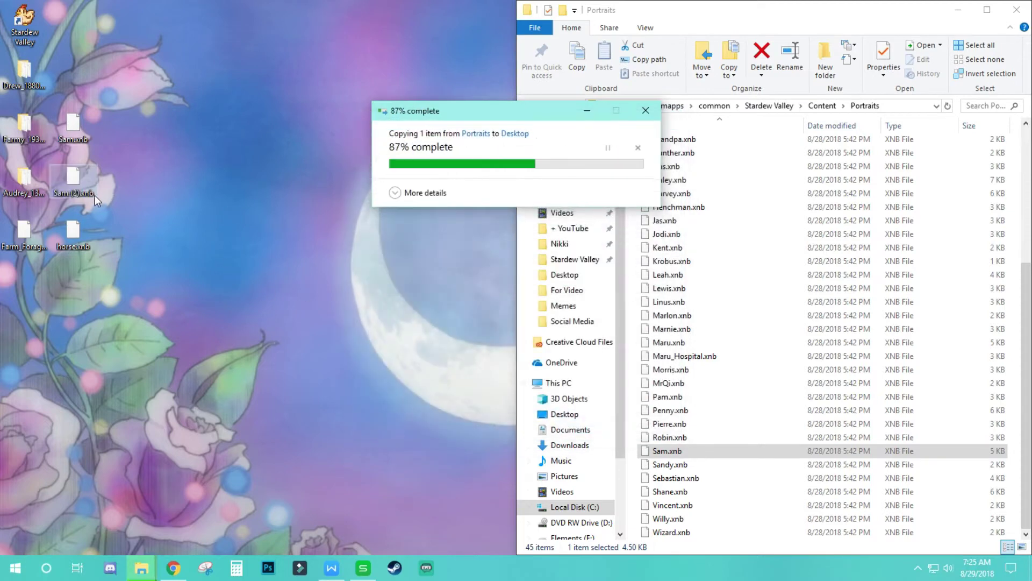
Rename the second Sam file on the desktop to Sam_portraits.xnb.
click(75, 193)
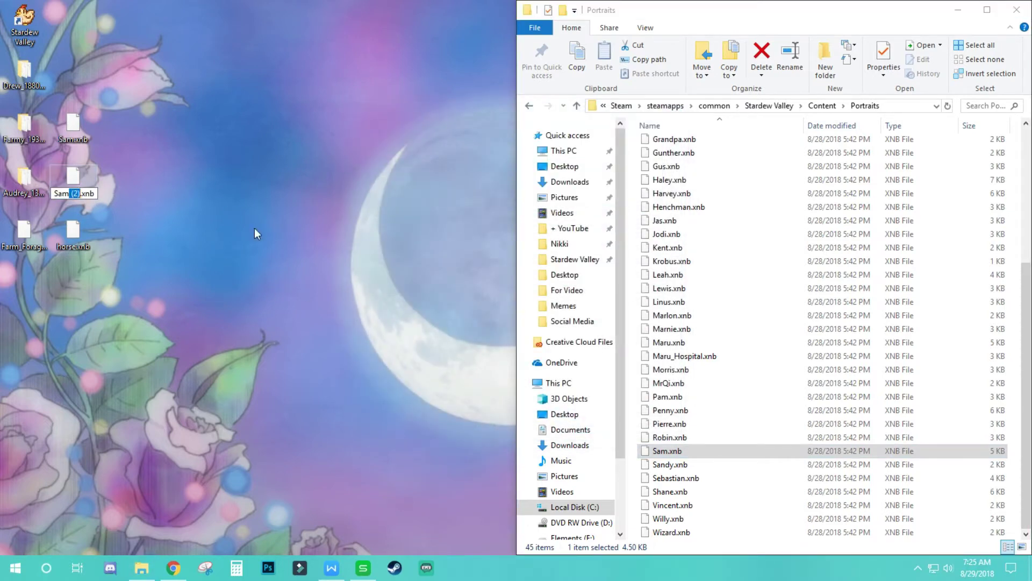
text(_)
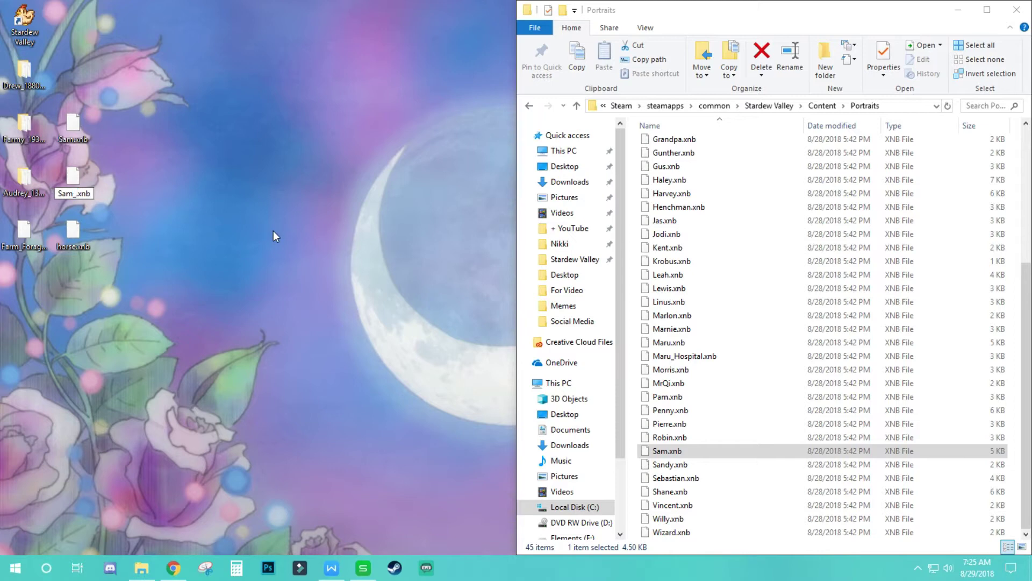
text(portraits)
key(Return)
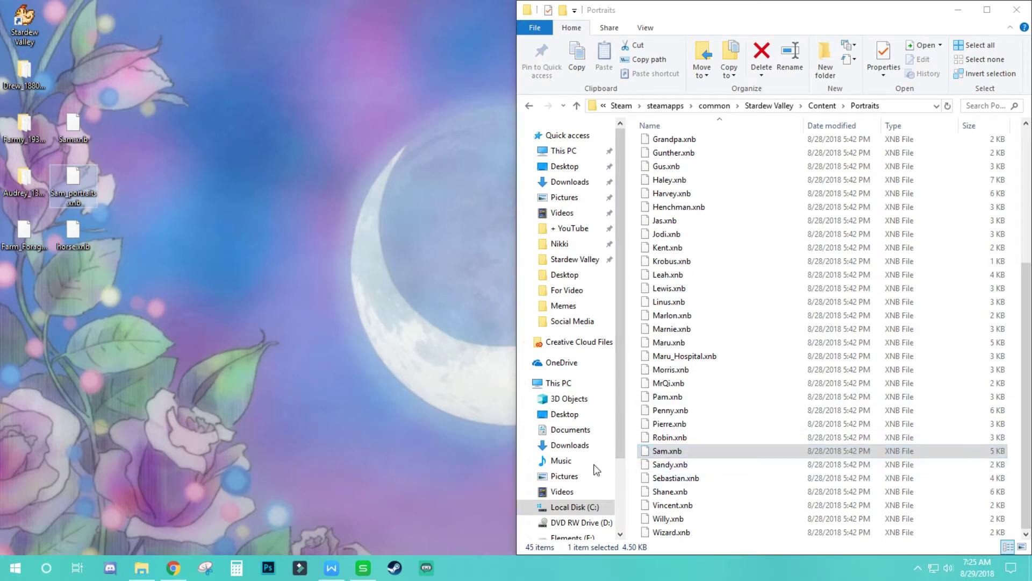
Return to the Content folder, minimize its window, and bring up the Stardew Valley Nexus page in Chrome.
click(823, 105)
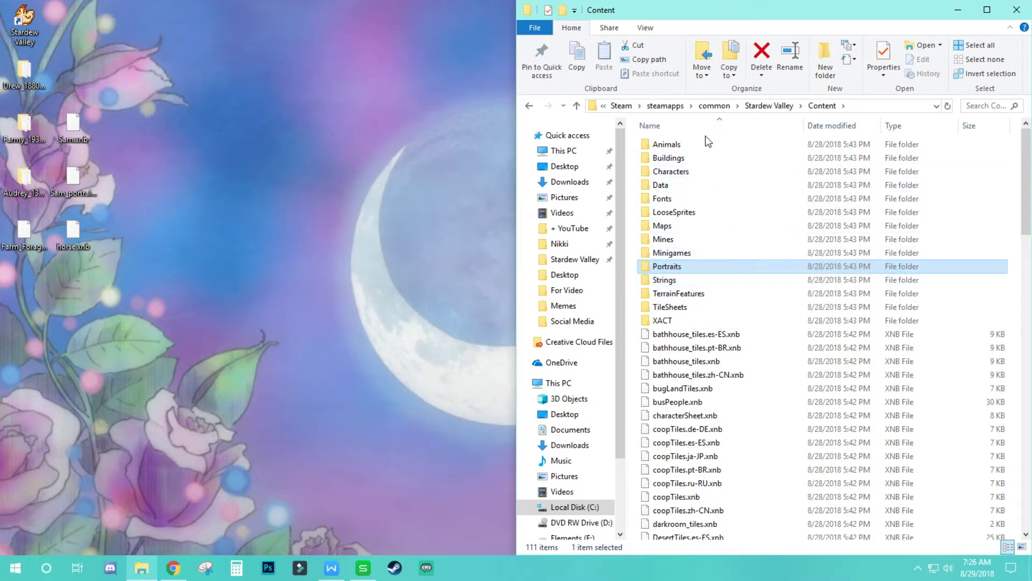
click(958, 9)
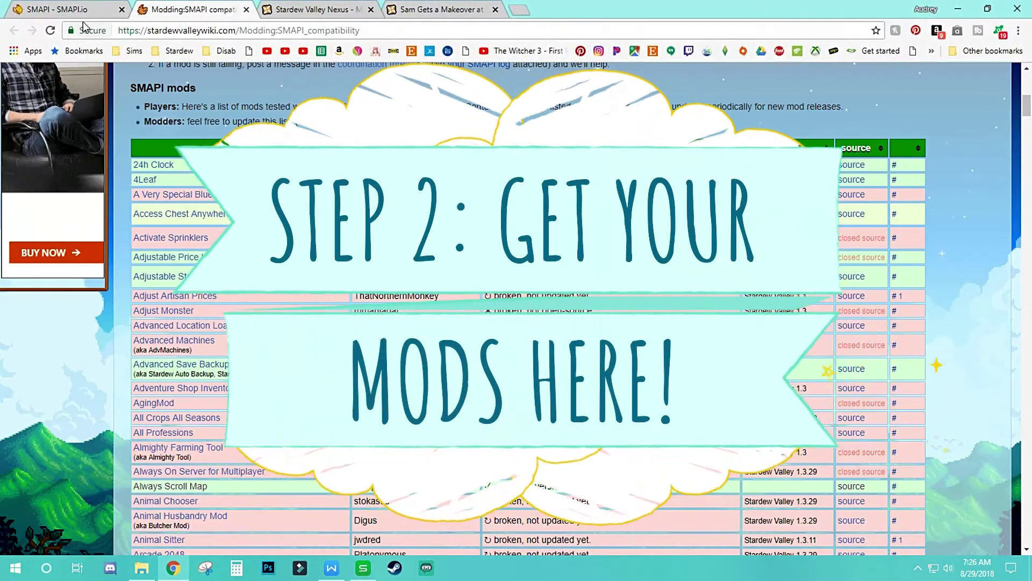
click(323, 11)
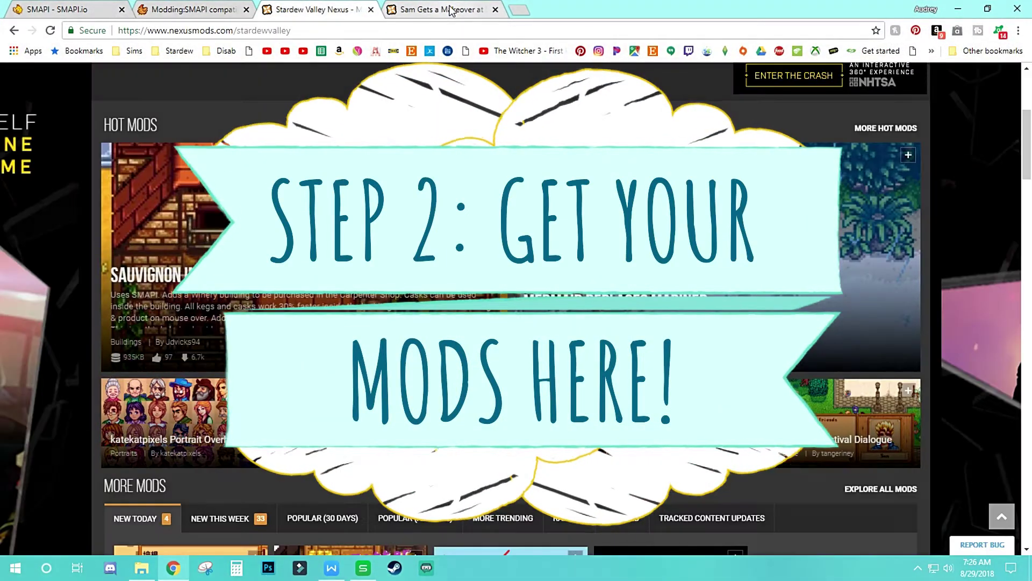
Look over the Stardew Valley Nexus page, including the Hot Mods and More Mods sections.
scroll(937, 275, up, 5)
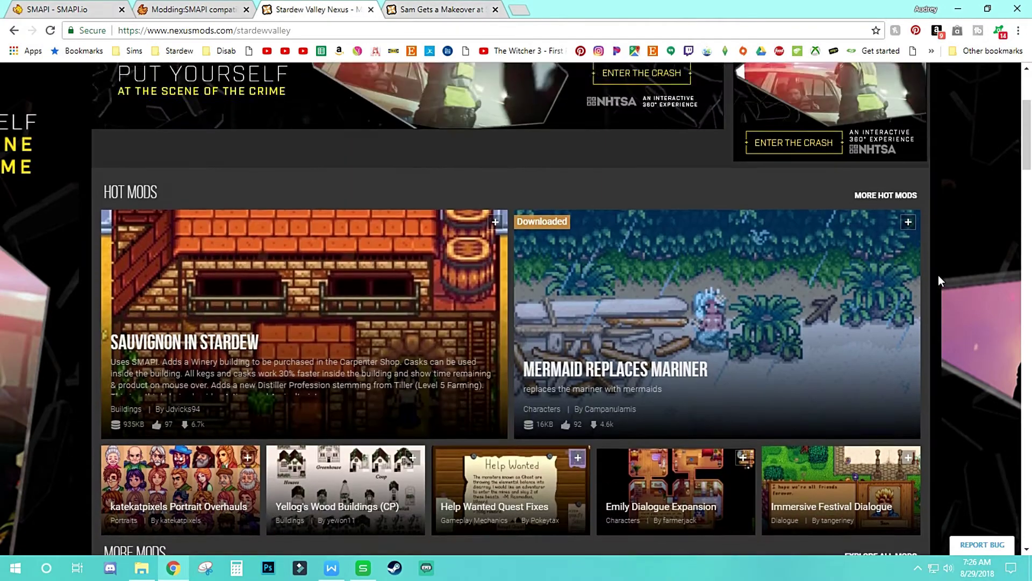
scroll(933, 270, down, 2)
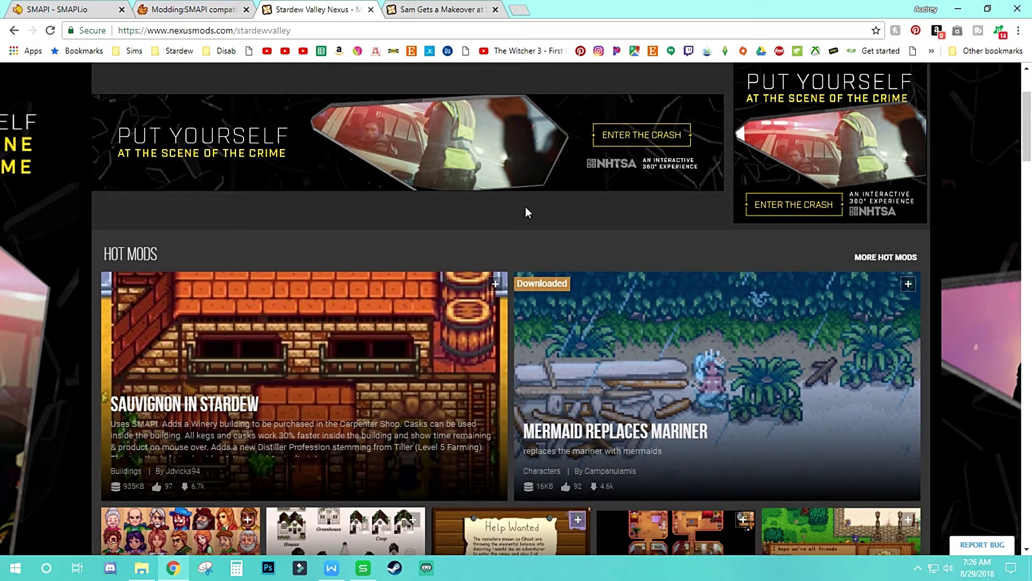
scroll(326, 237, up, 2)
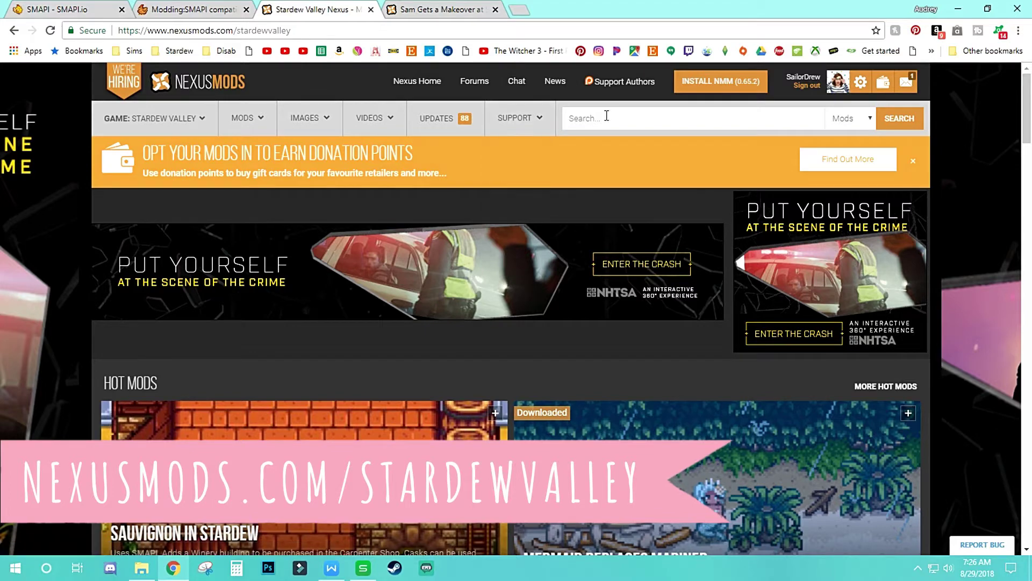
scroll(970, 238, down, 1)
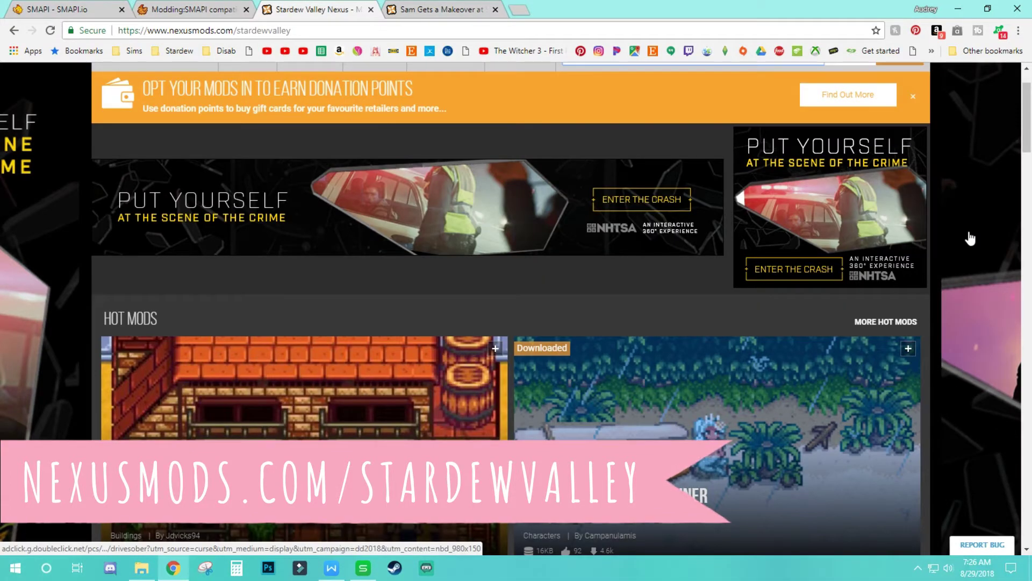
scroll(956, 253, down, 4)
scroll(937, 276, down, 4)
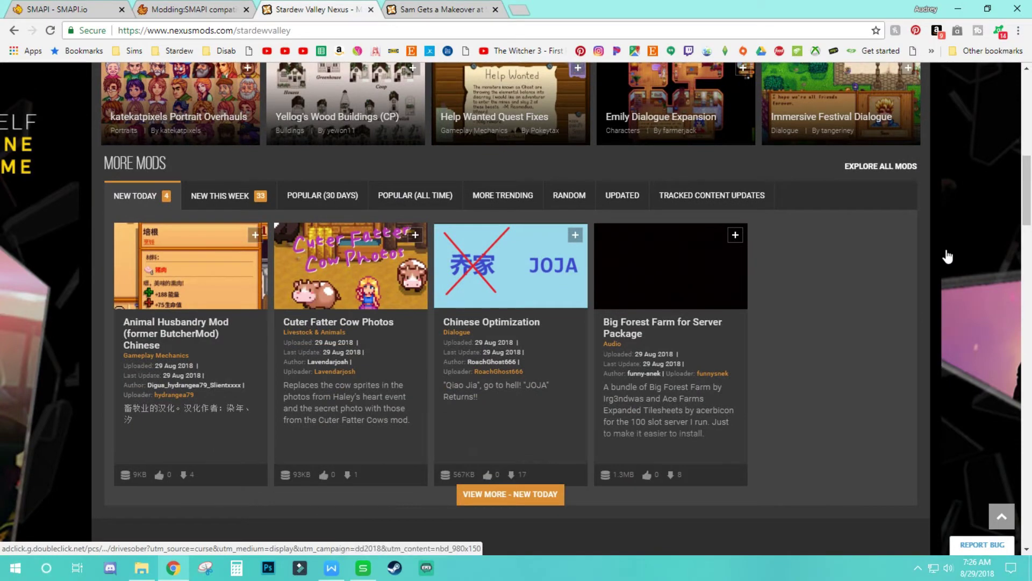
scroll(945, 260, down, 3)
scroll(952, 266, up, 3)
scroll(954, 270, up, 10)
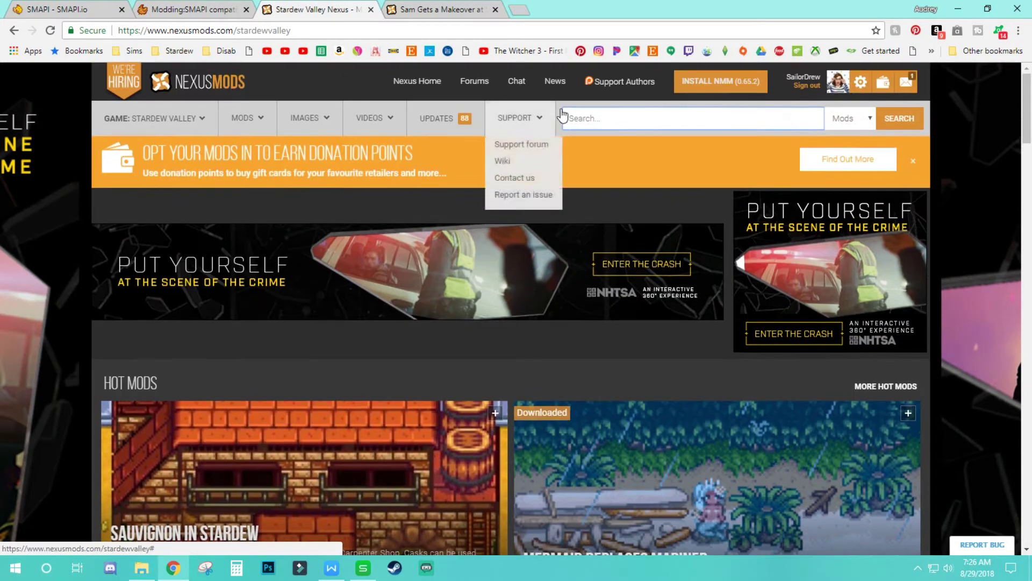
Search Nexus Mods for "horse" and look through the suggested mods.
click(615, 118)
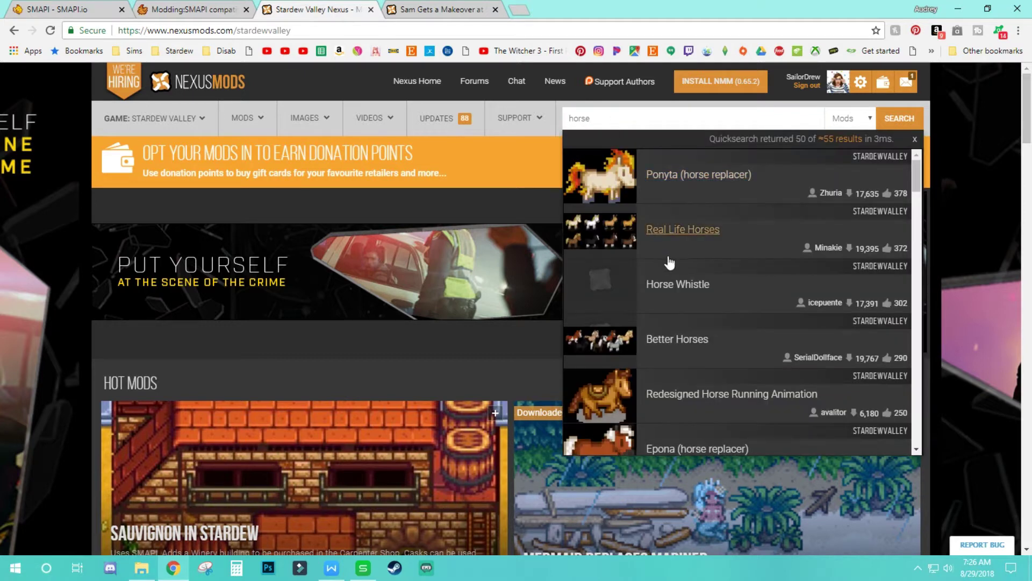
scroll(698, 277, down, 5)
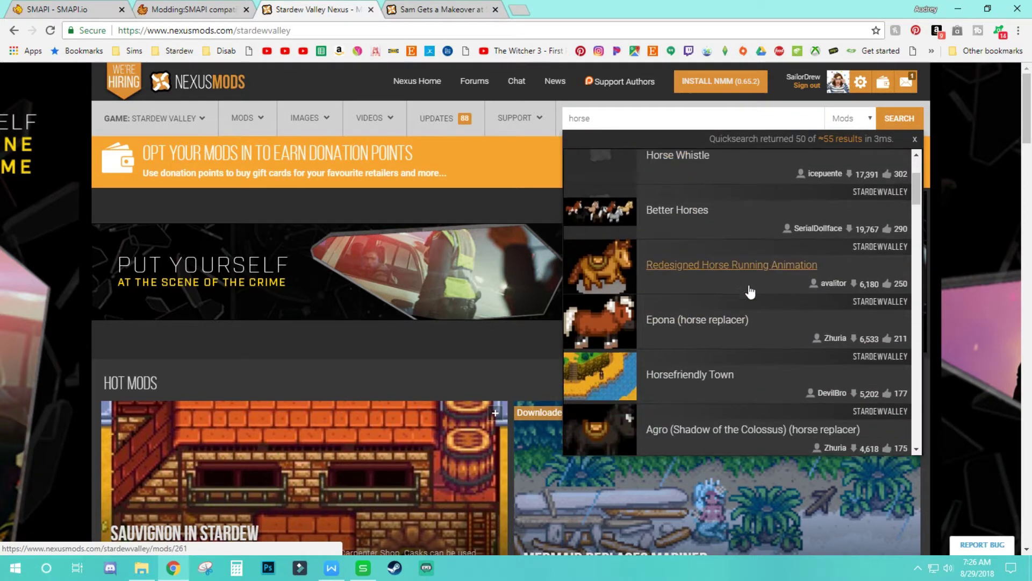
Browse the suggested horse mods and open the Horse to Unicorn mod page.
scroll(777, 308, down, 6)
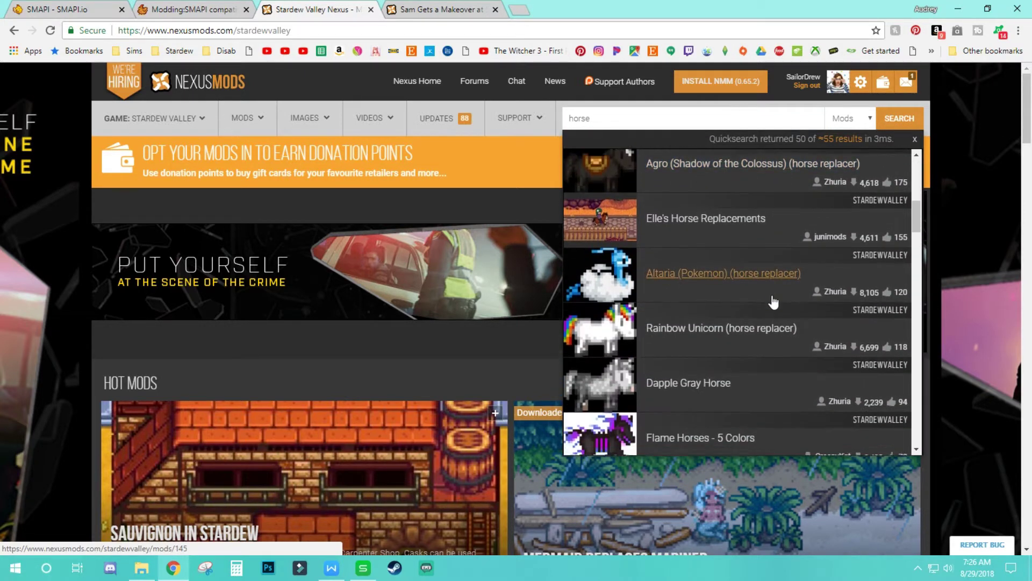
scroll(696, 269, up, 2)
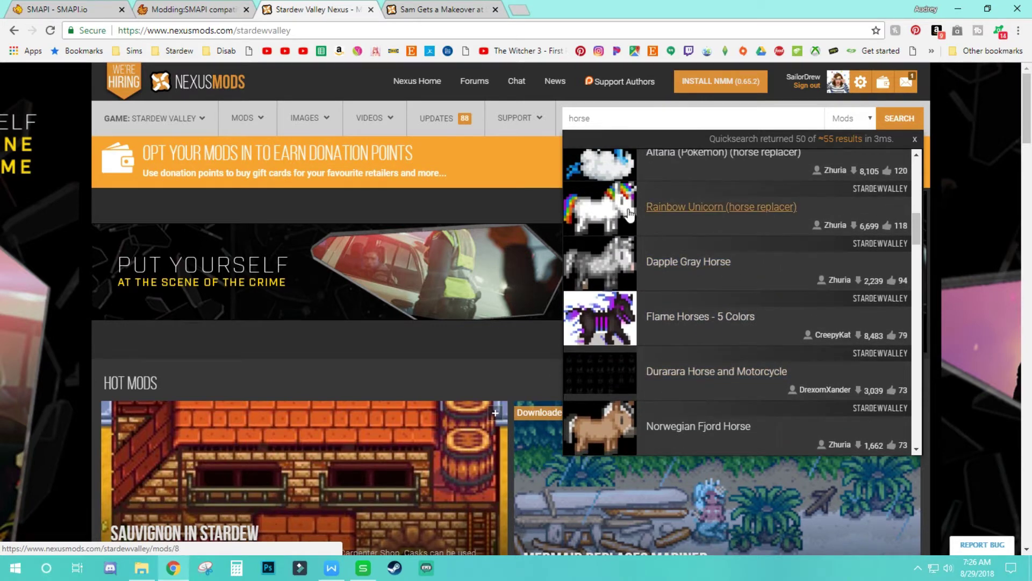
scroll(697, 255, down, 5)
scroll(697, 258, down, 5)
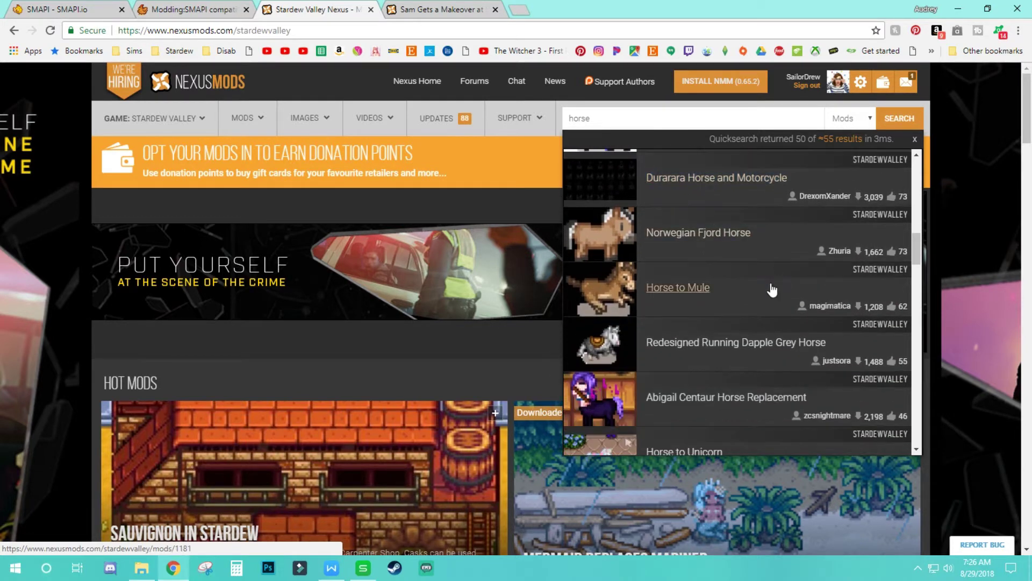
scroll(723, 256, down, 4)
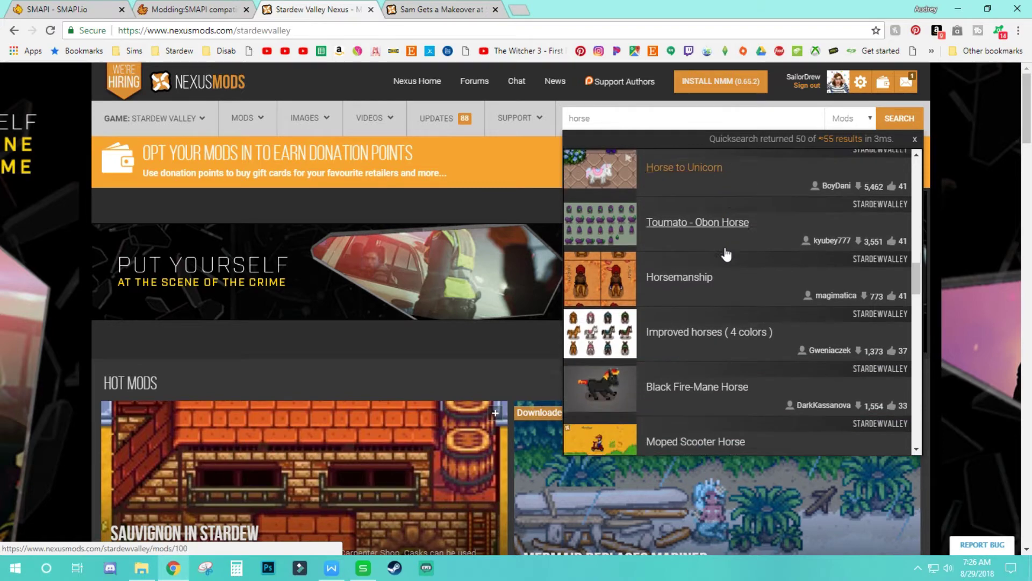
scroll(710, 274, down, 4)
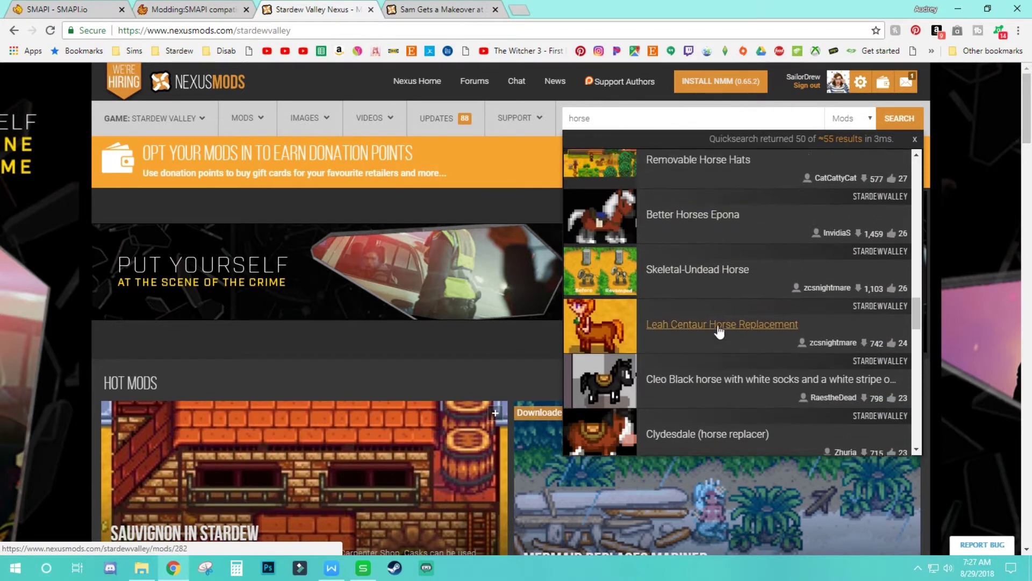
scroll(699, 290, up, 7)
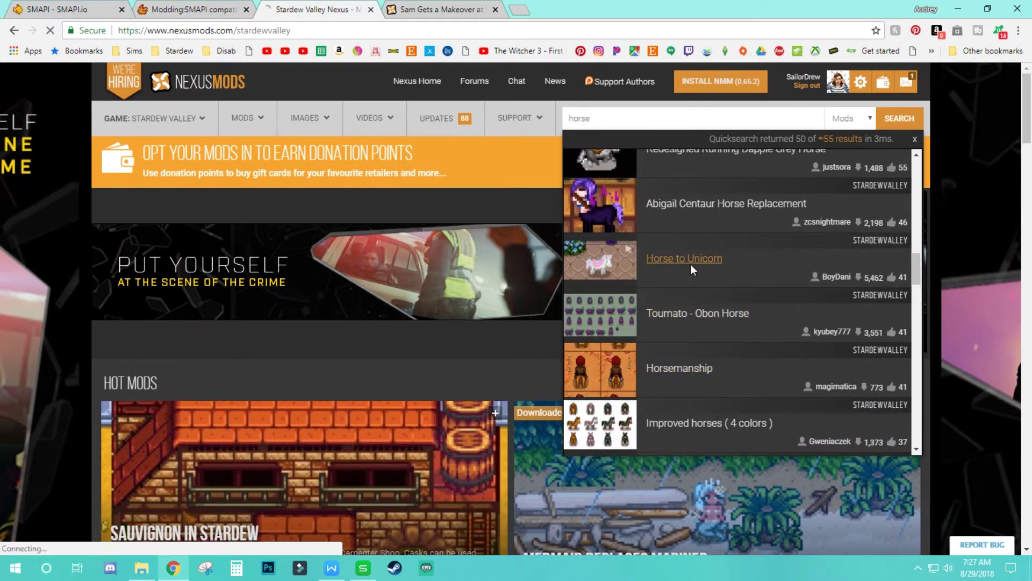
click(690, 263)
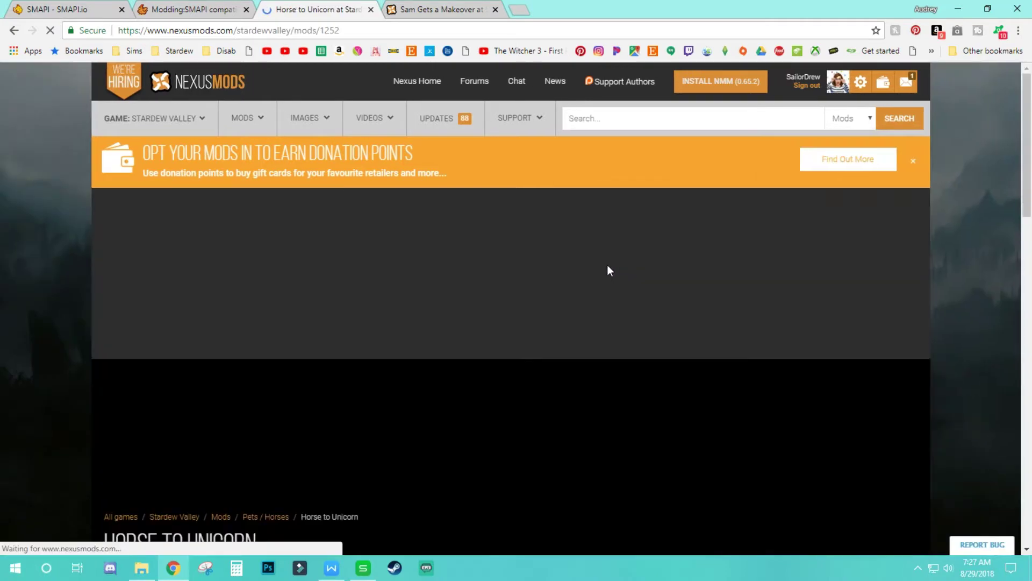
Read the Horse to Unicorn description and installation directions, and check its permissions and credits.
scroll(216, 323, down, 5)
scroll(216, 321, down, 7)
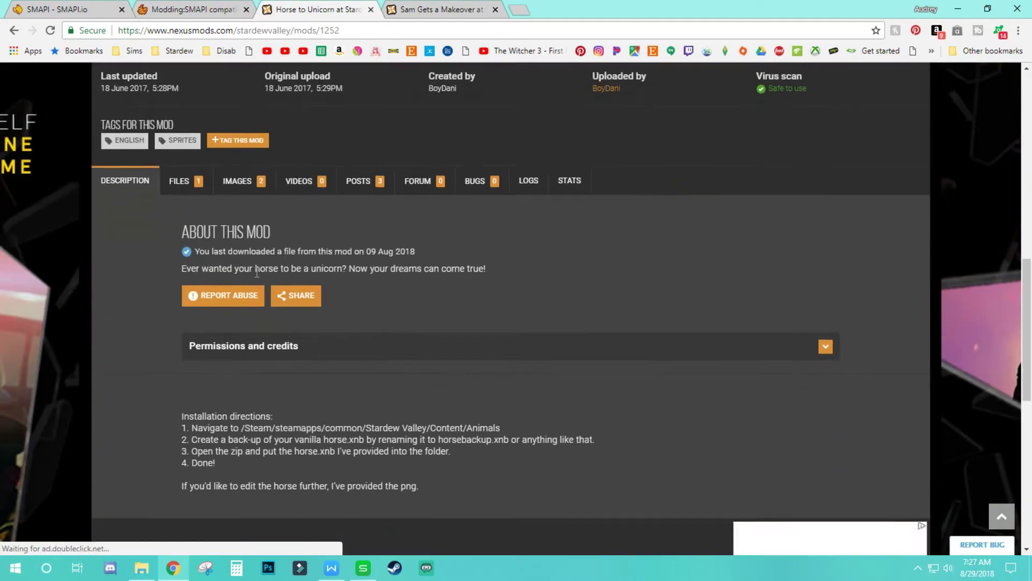
click(332, 347)
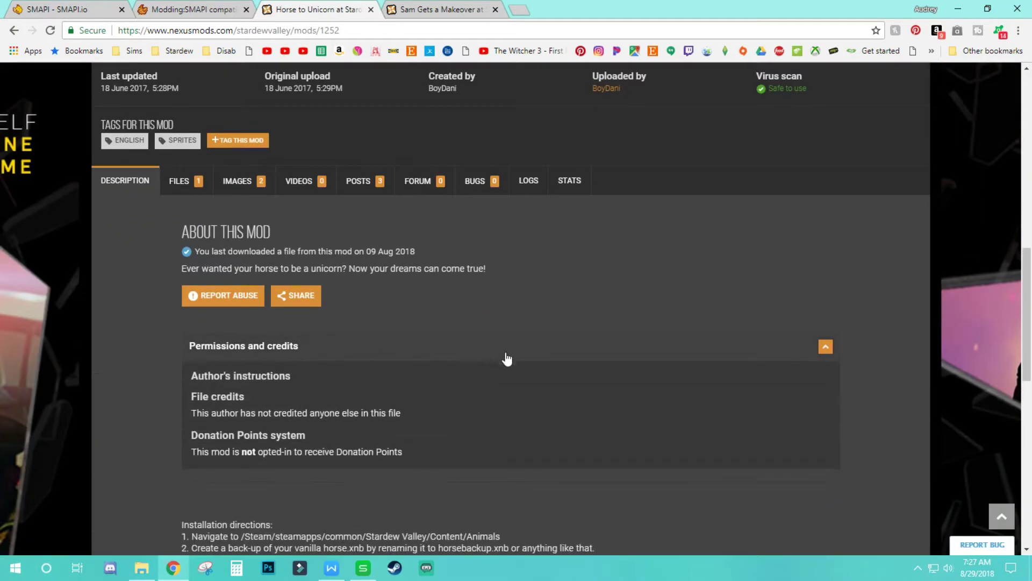
click(511, 357)
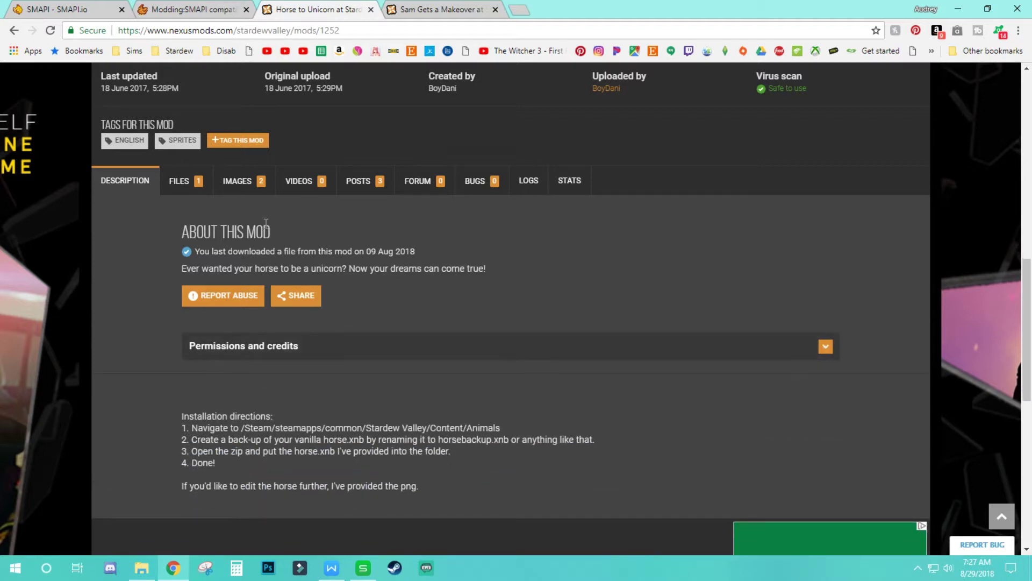
Manually download the BoyDaniUnicorn1 main file of the Horse to Unicorn mod and dismiss the download popup.
click(195, 182)
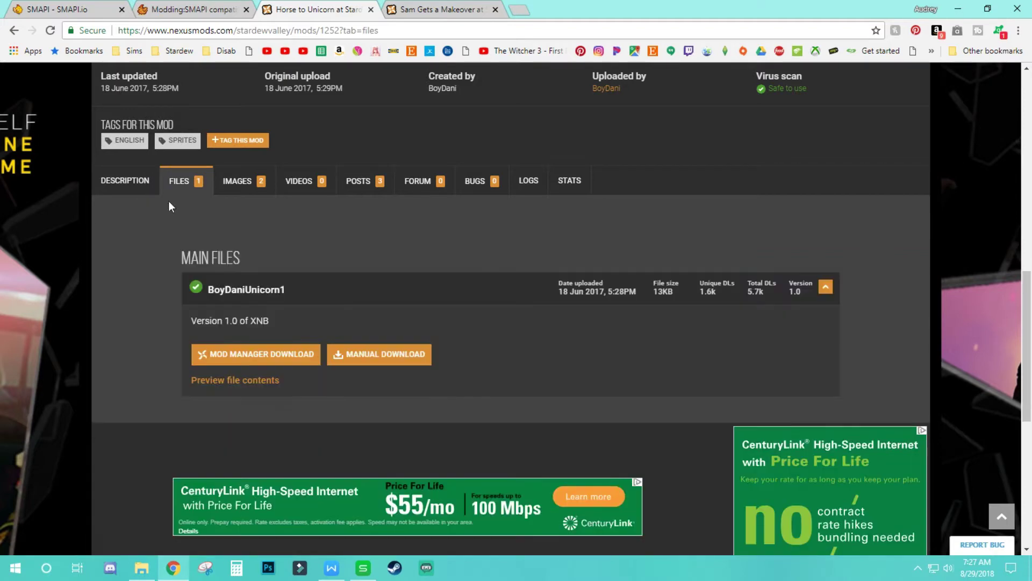
click(399, 354)
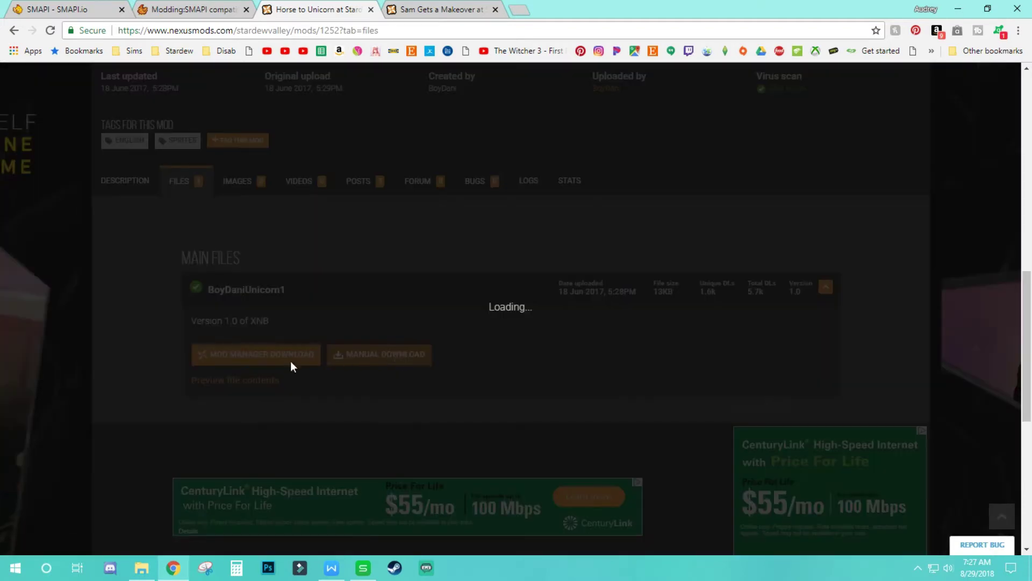
click(820, 187)
Search Nexus Mods for "more space" and open the More Space Forest Farm Map mod page.
scroll(657, 217, up, 10)
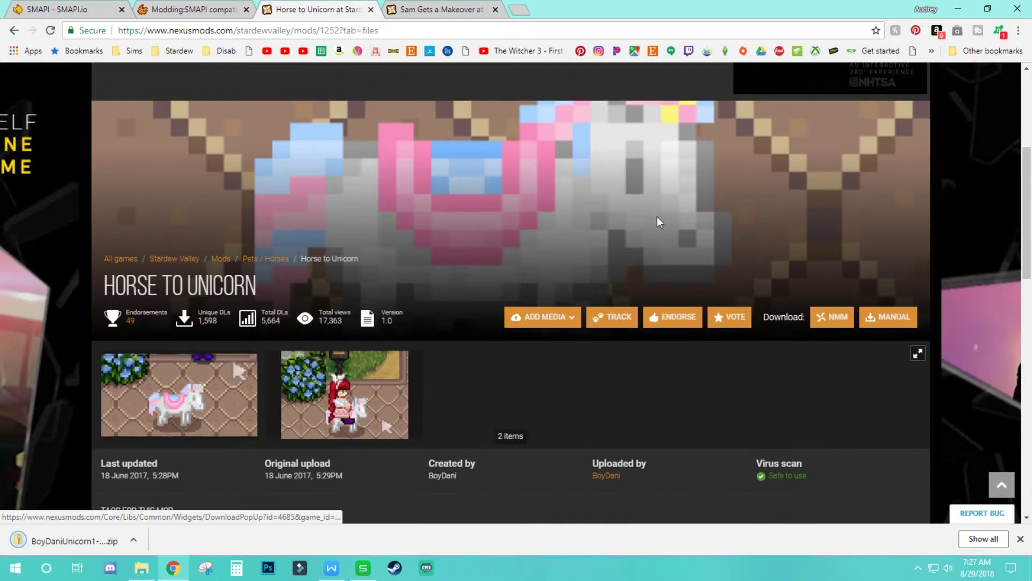
scroll(567, 209, up, 4)
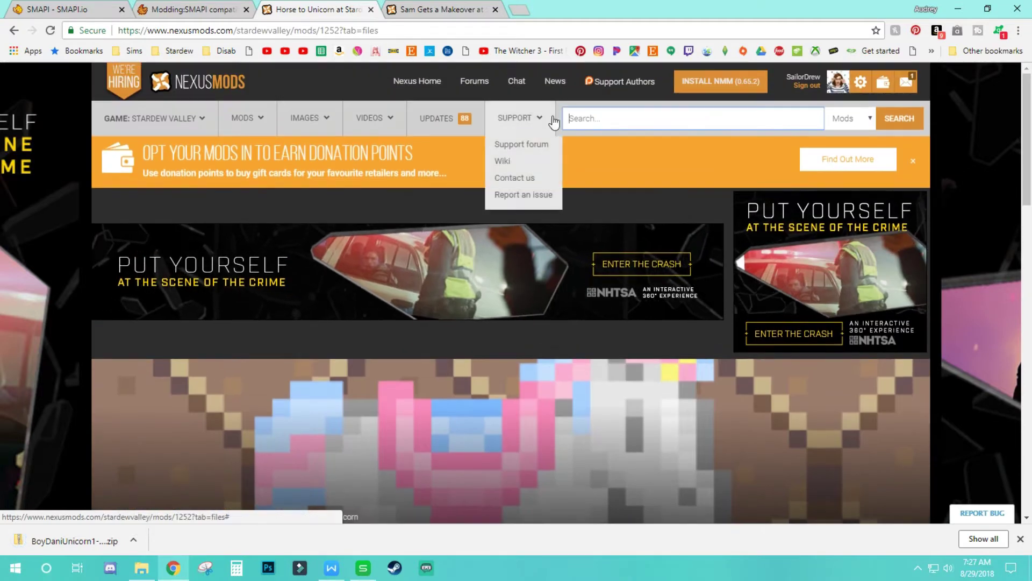
click(610, 123)
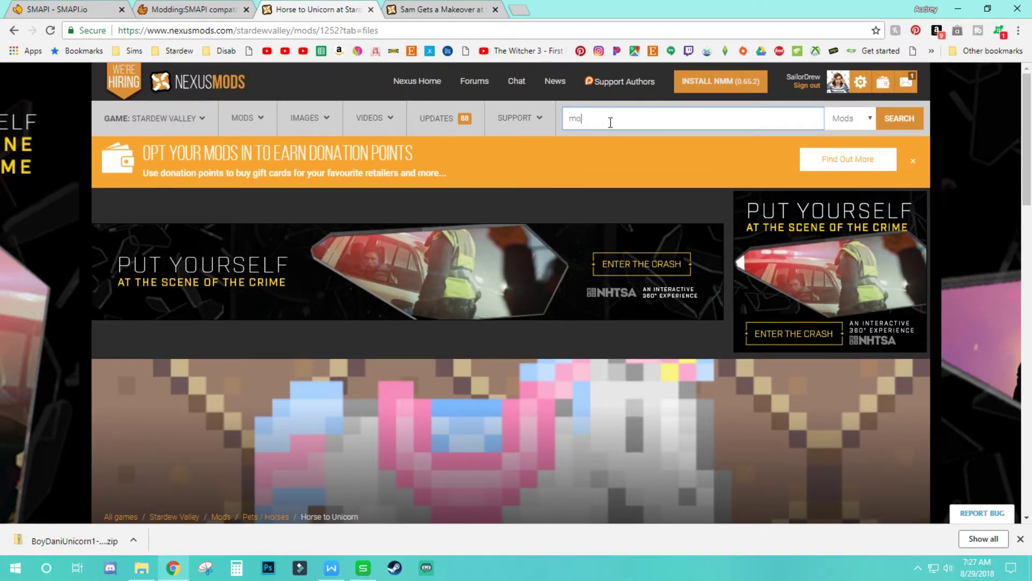
text(more space)
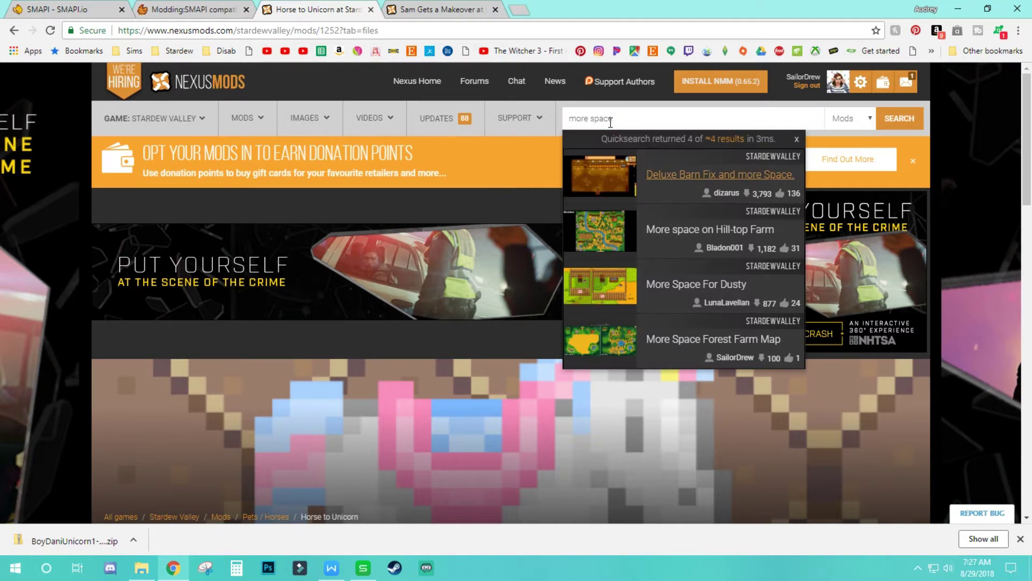
click(674, 333)
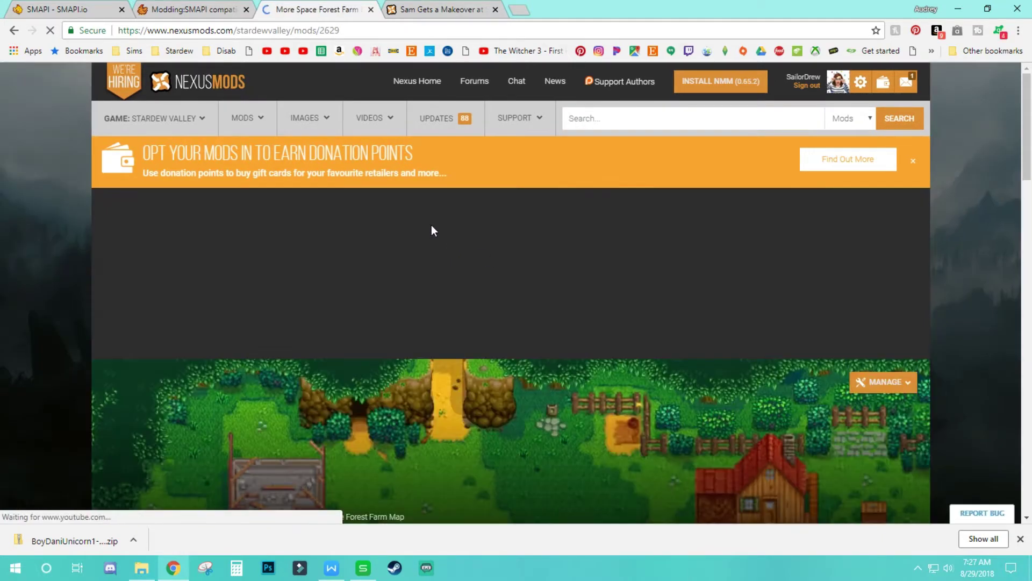
Review the forest farm mod's installation instructions and manually download its More Space Forest Farm main file.
scroll(431, 230, down, 12)
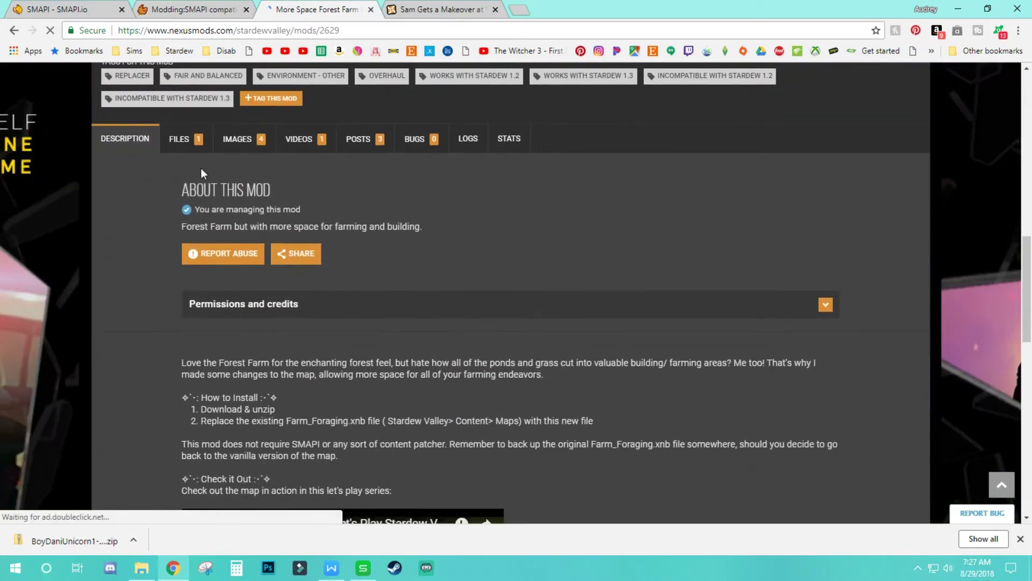
scroll(178, 226, down, 5)
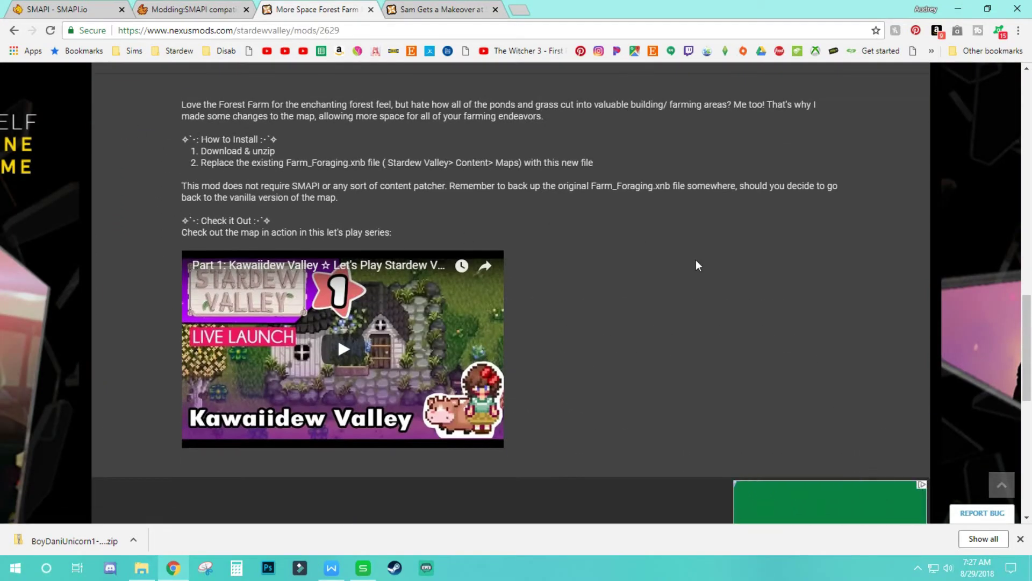
scroll(219, 202, up, 6)
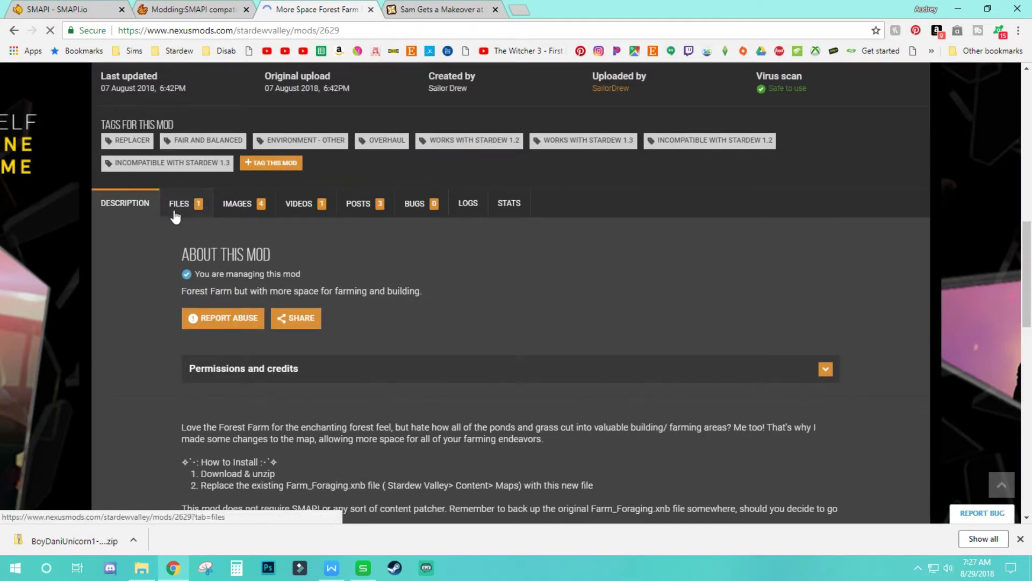
click(200, 212)
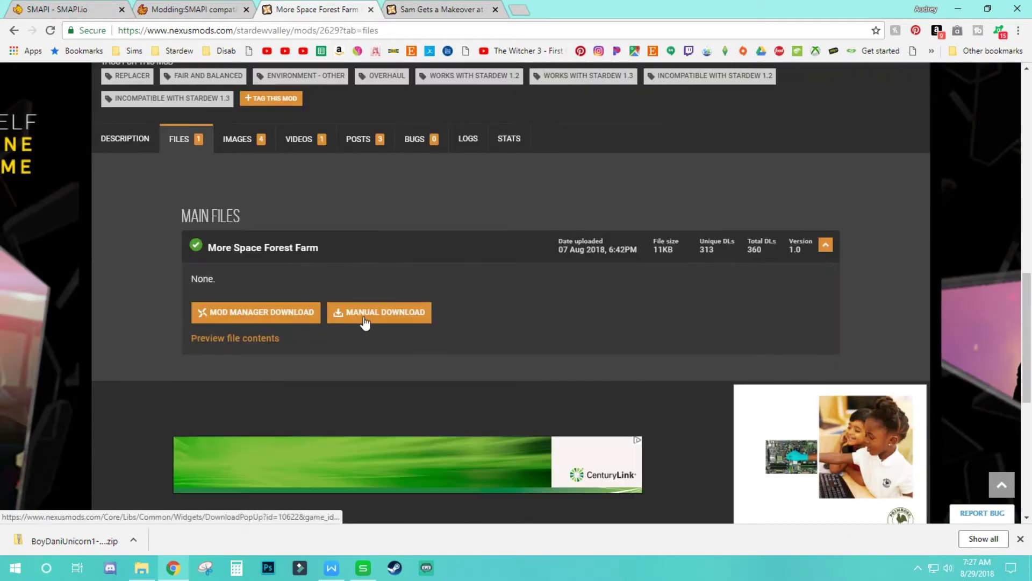
click(366, 315)
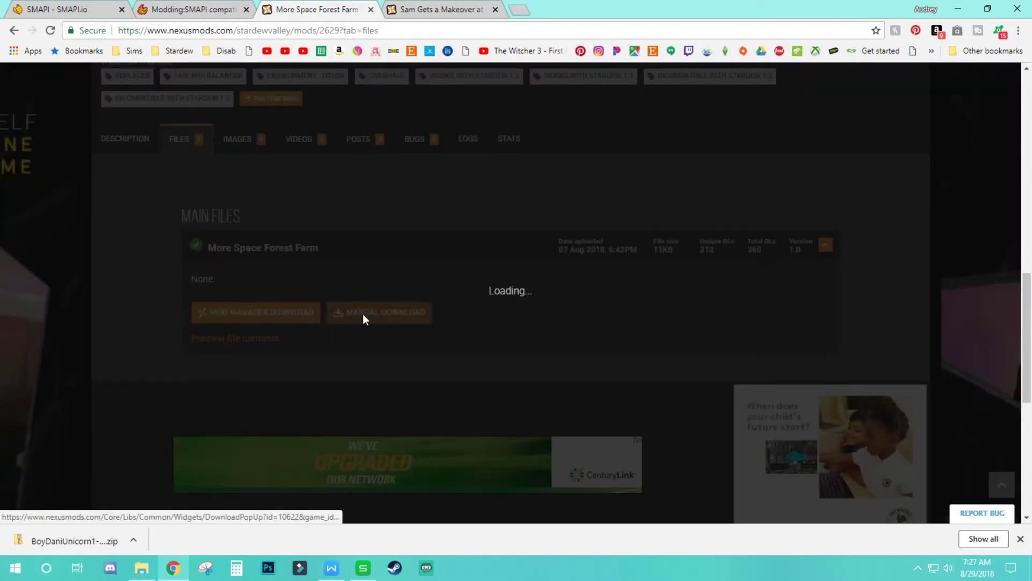
click(827, 171)
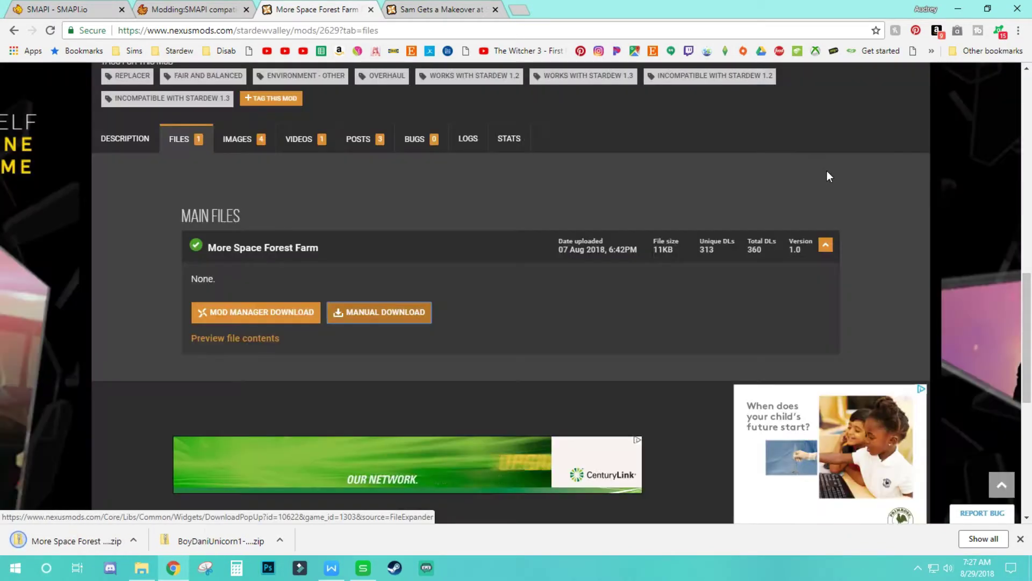
Switch to the Stardew Valley.xlsx spreadsheet and open the Sam Makeover link from its NPC Changes section.
click(364, 568)
scroll(339, 314, up, 10)
scroll(338, 314, up, 5)
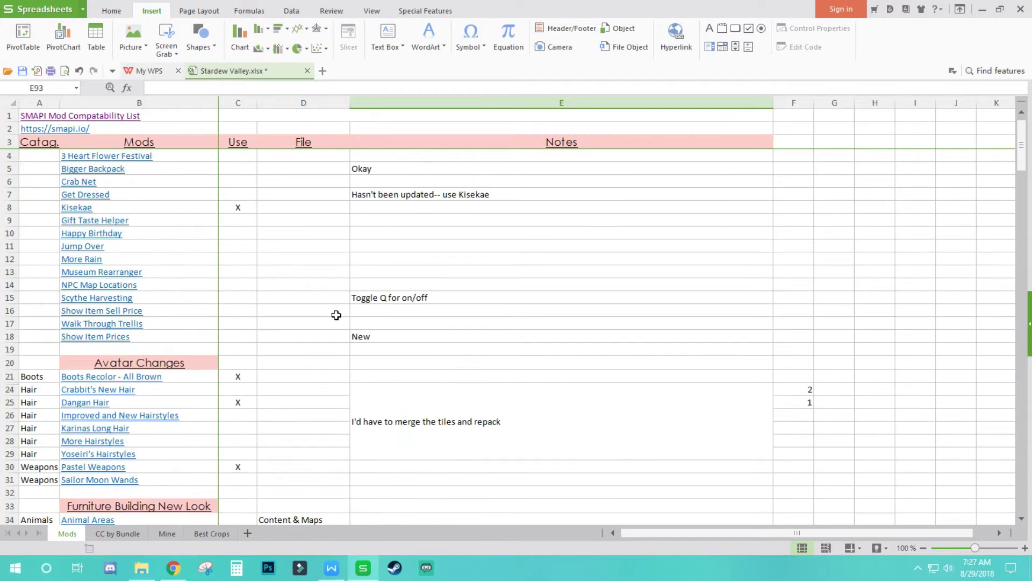
scroll(336, 315, down, 20)
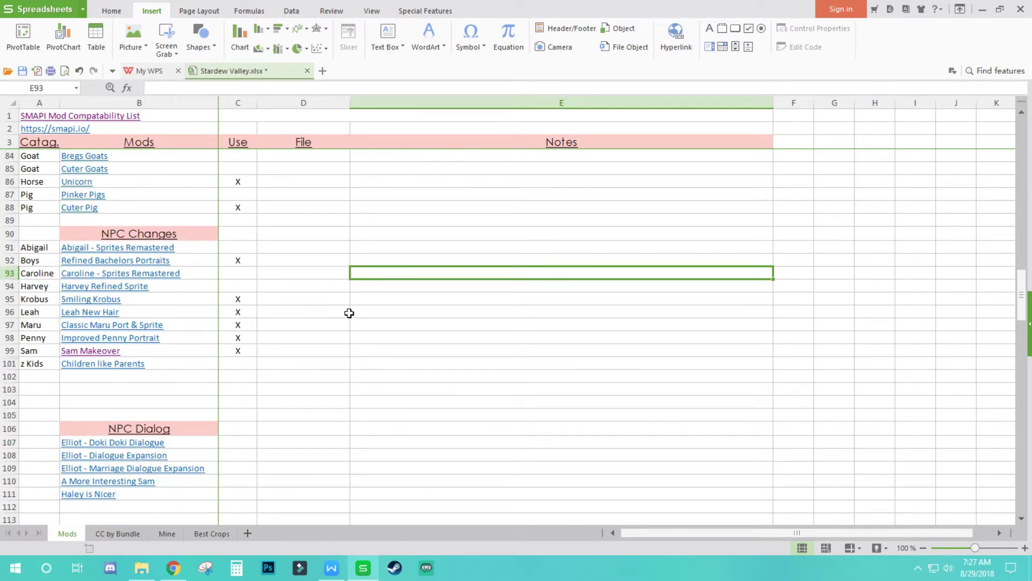
click(95, 354)
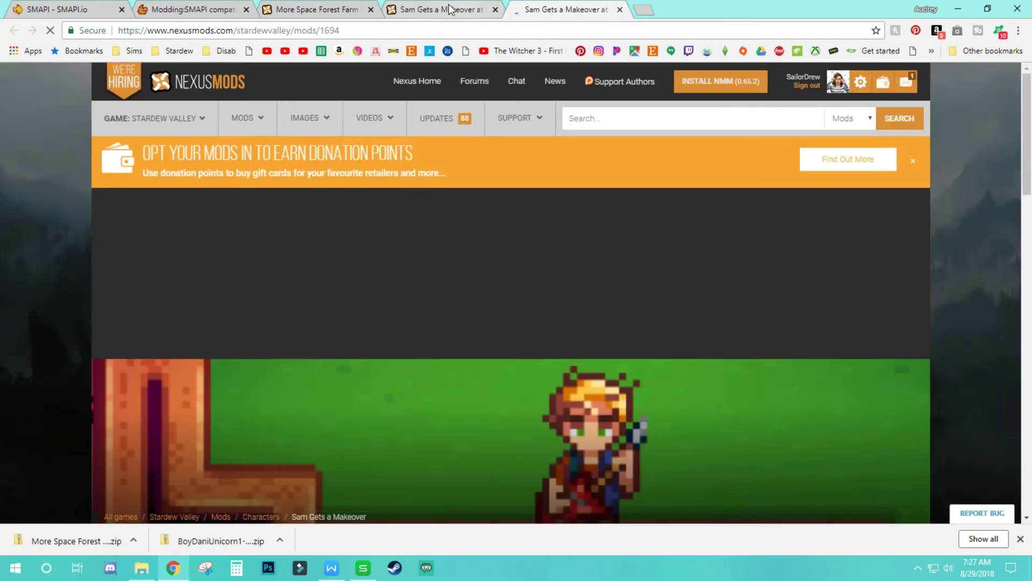
Return to the Stardew Valley.xlsx spreadsheet, look through its mod list, and minimize the window.
click(364, 569)
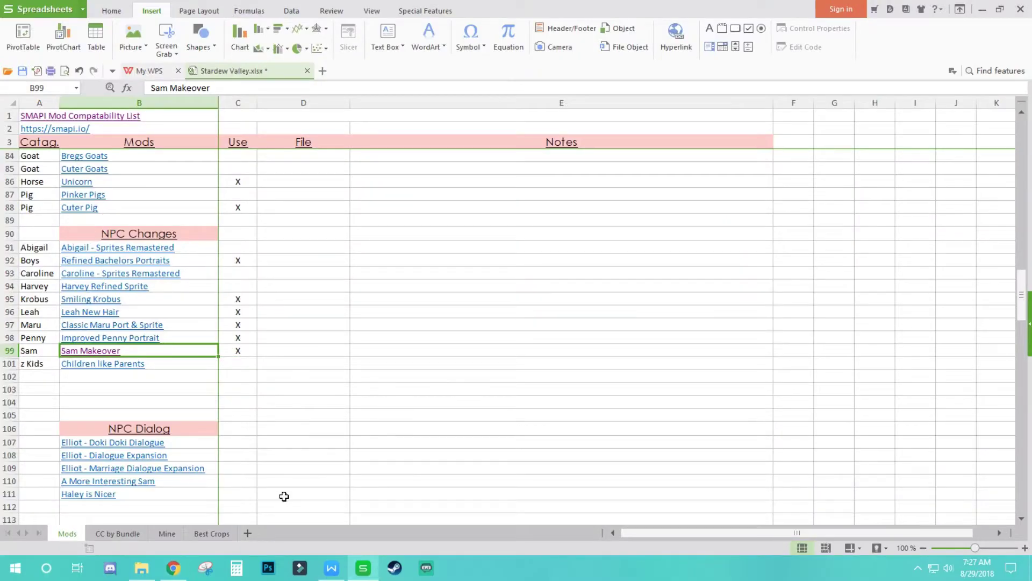
scroll(190, 310, up, 20)
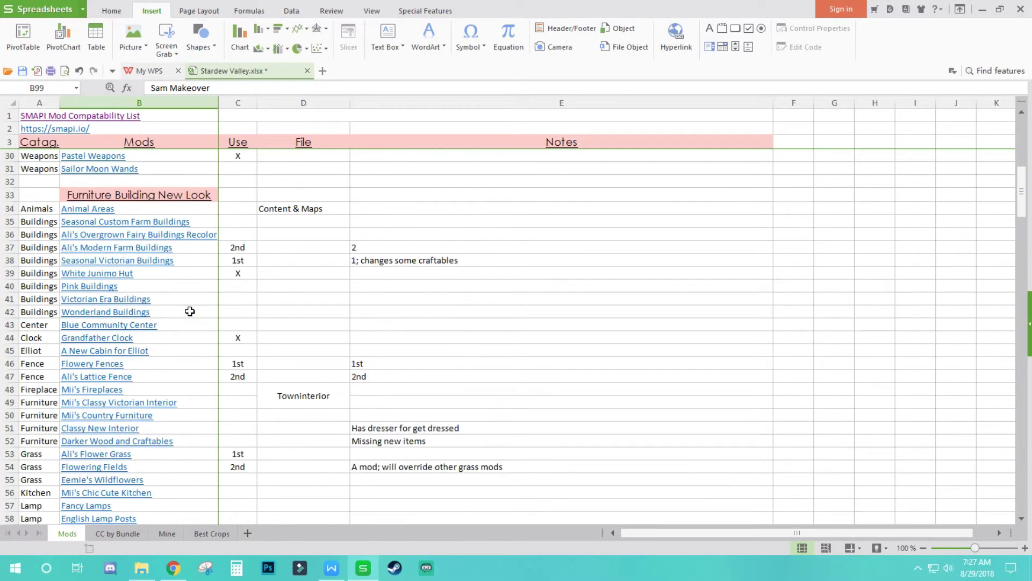
scroll(189, 311, down, 20)
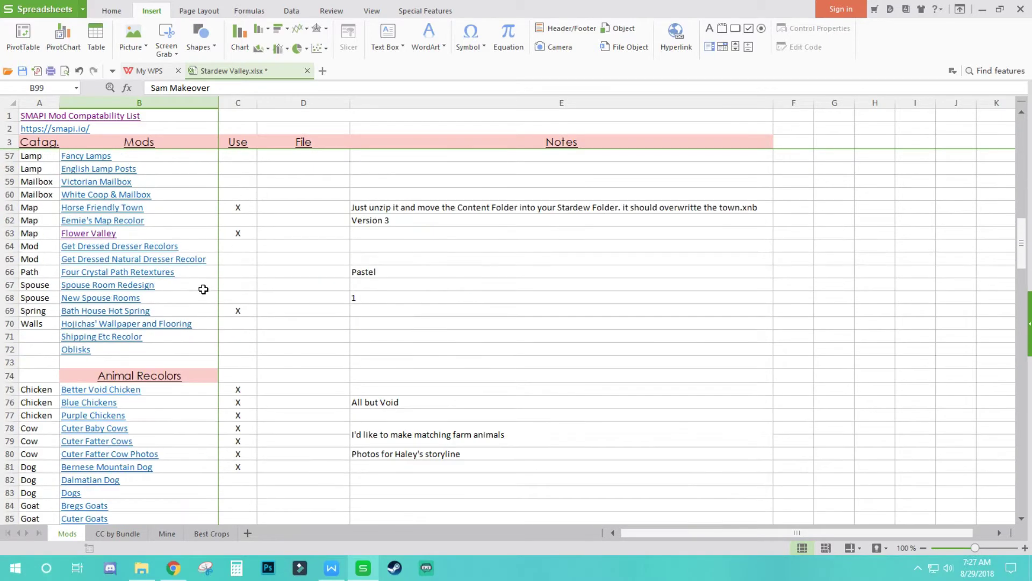
scroll(206, 296, up, 13)
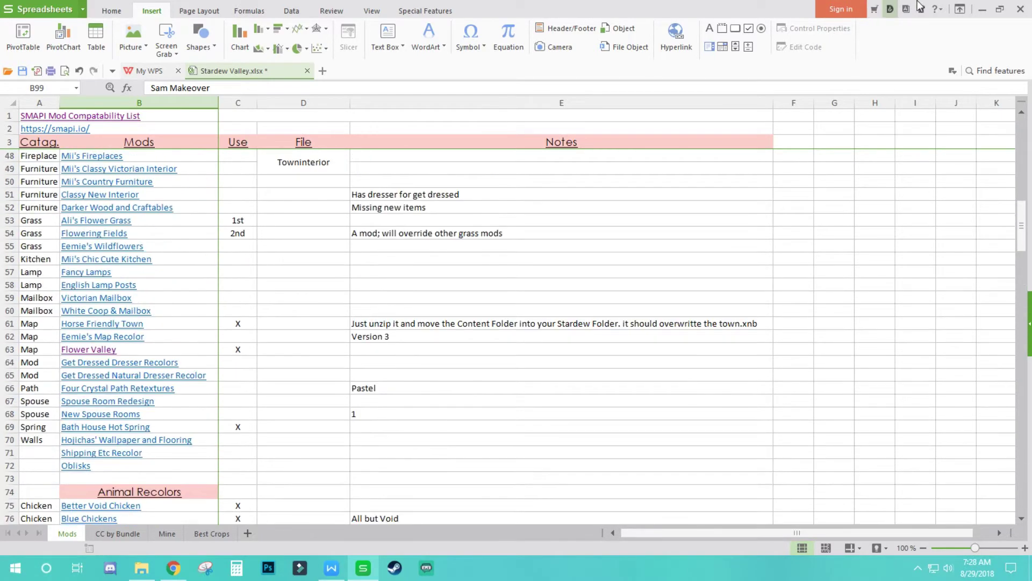
click(982, 9)
View the first preview images of the Sam Gets a Makeover mod, close the image viewer, and go to the description.
scroll(565, 334, down, 5)
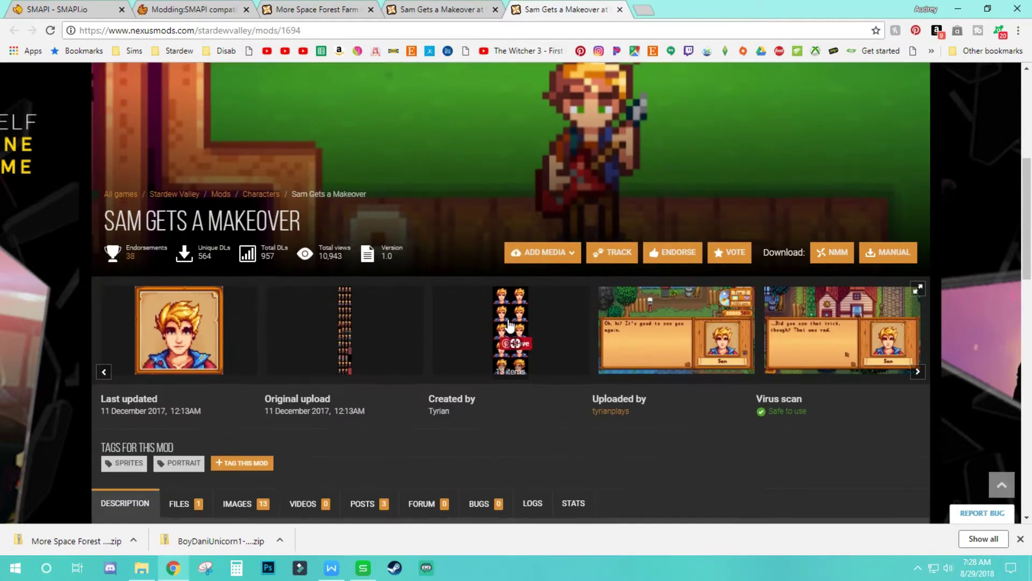
click(181, 314)
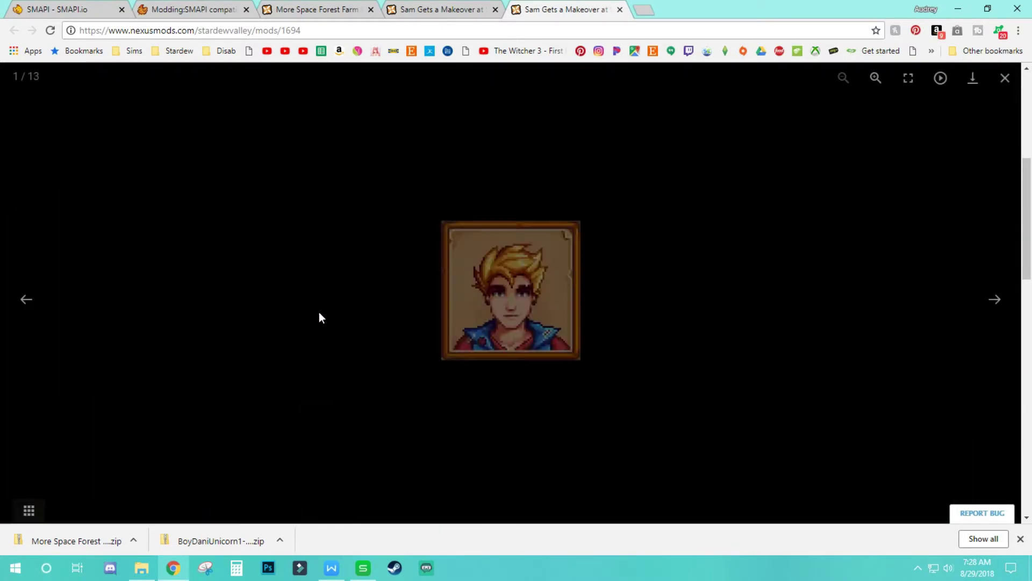
click(994, 299)
click(995, 299)
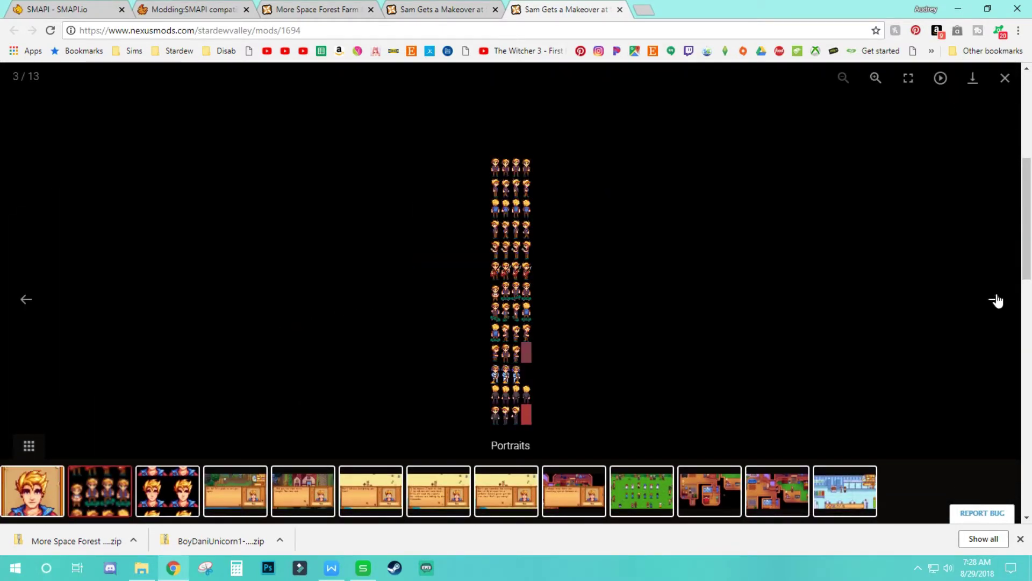
click(995, 300)
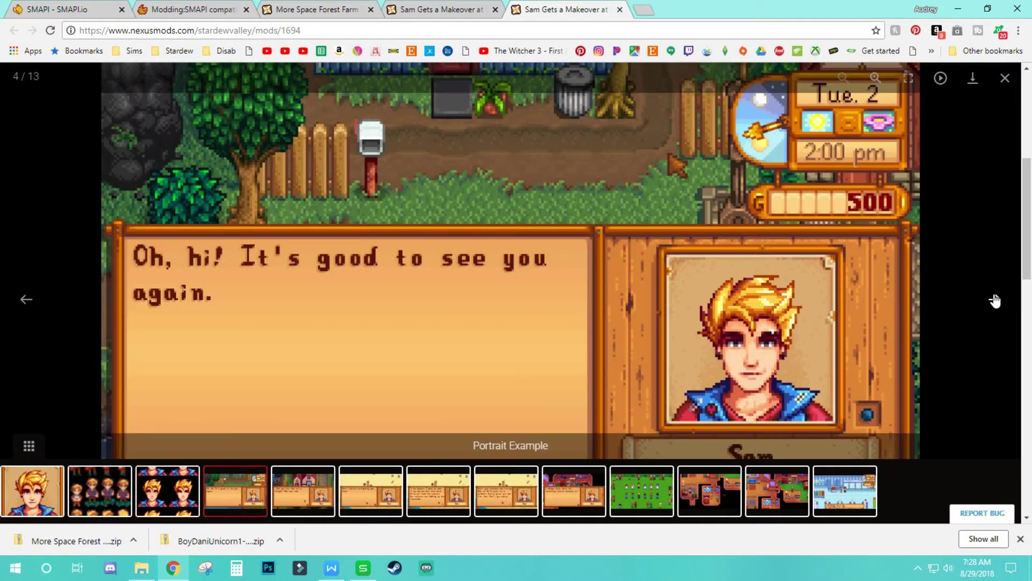
click(1005, 77)
scroll(272, 371, down, 7)
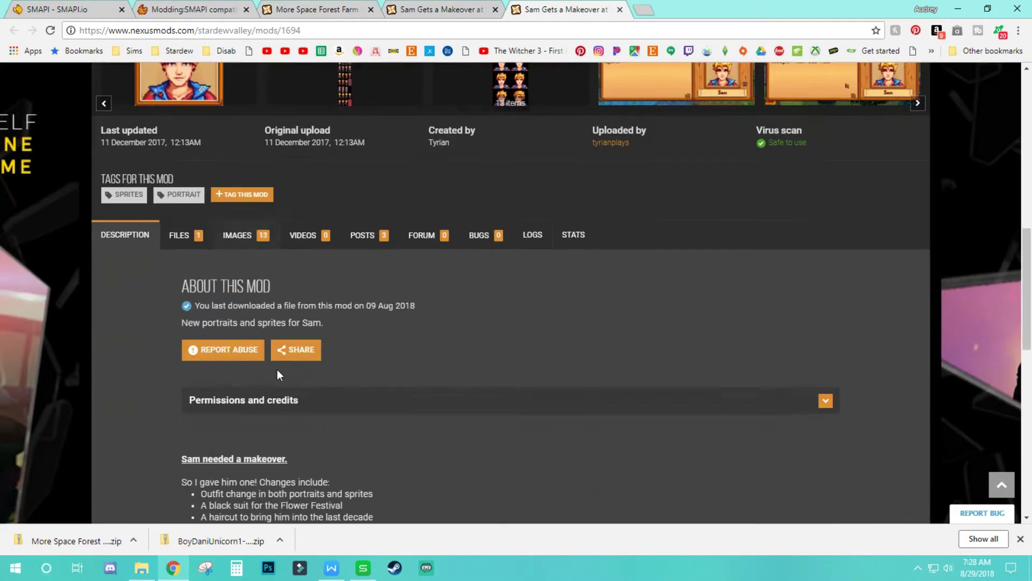
Manually download the Sam Makeover main file, close the download notice, and minimize the browser.
click(196, 104)
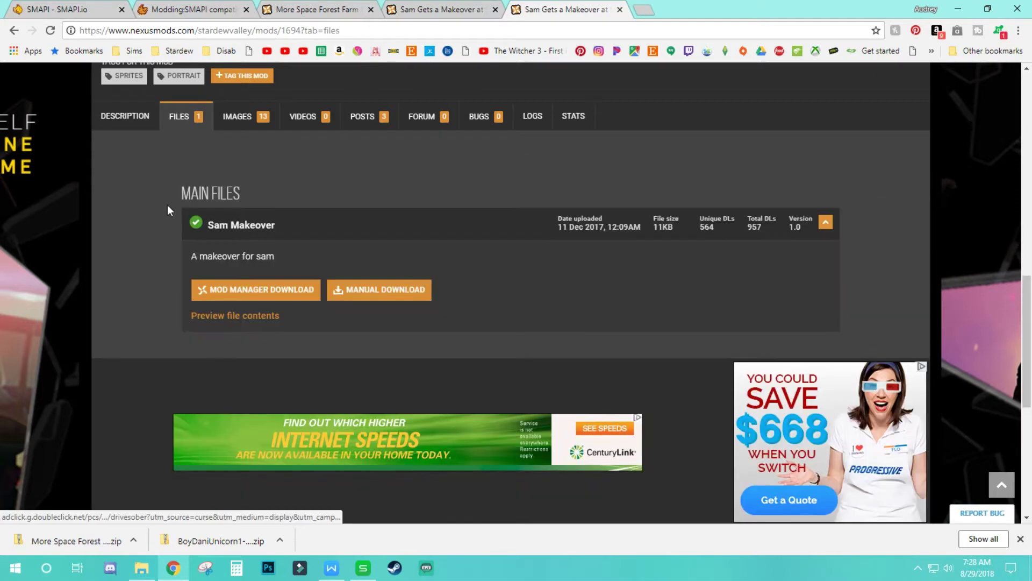
click(379, 289)
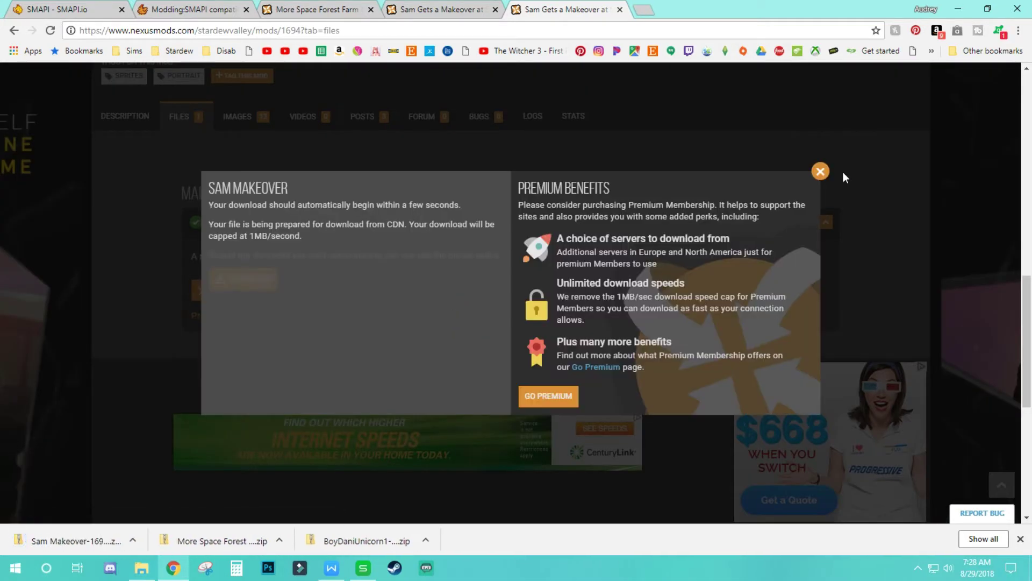
click(821, 170)
click(958, 9)
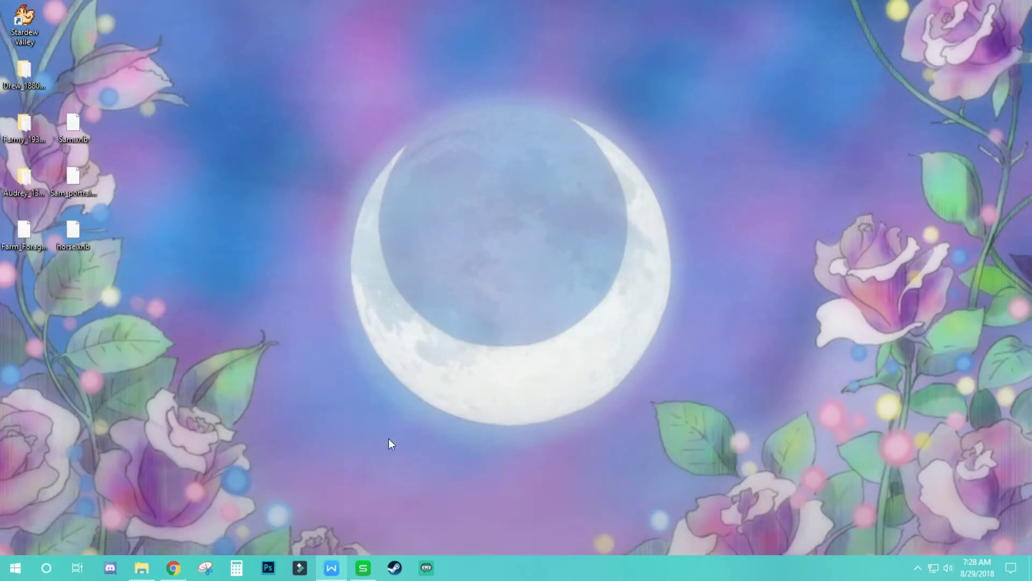
Switch to File Explorer, open Downloads in a second window, and place it beside the game's Content window.
mouse_move(158, 578)
click(142, 515)
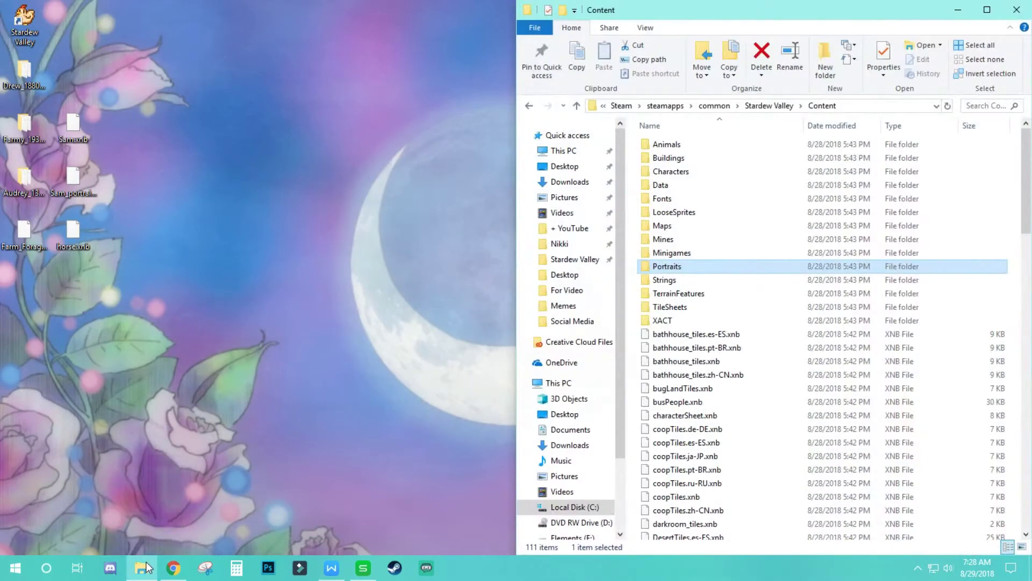
right_click(143, 568)
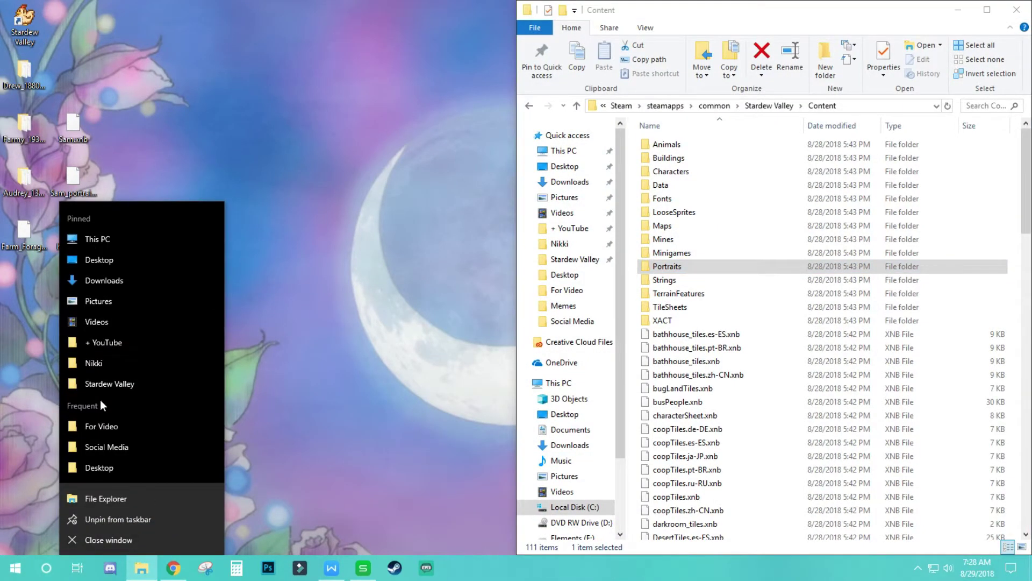
click(112, 277)
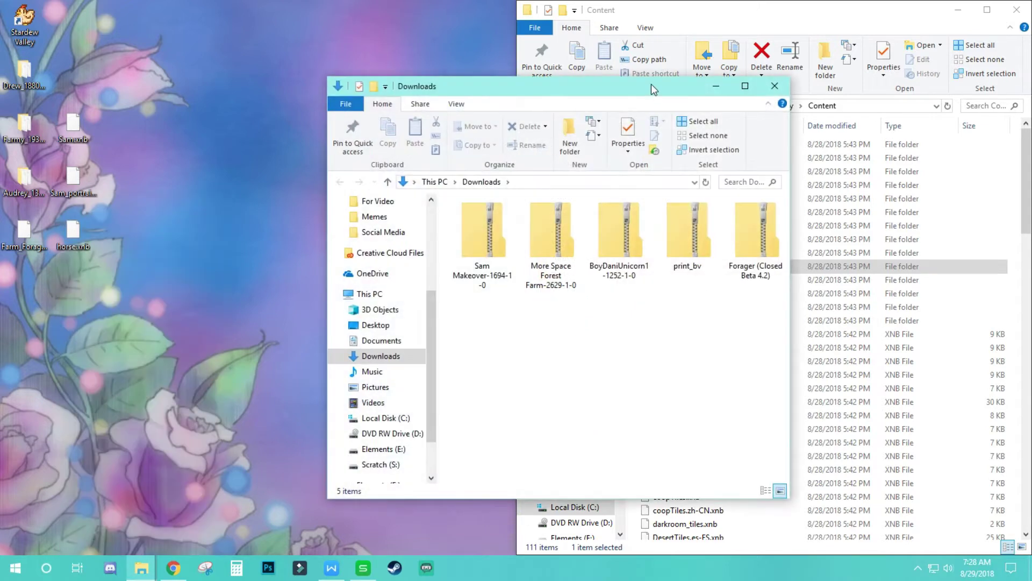
drag(651, 84, 360, 12)
Open the SamMakeover folder inside its downloaded archive and resize the window to fill the space beside the game folder.
click(192, 151)
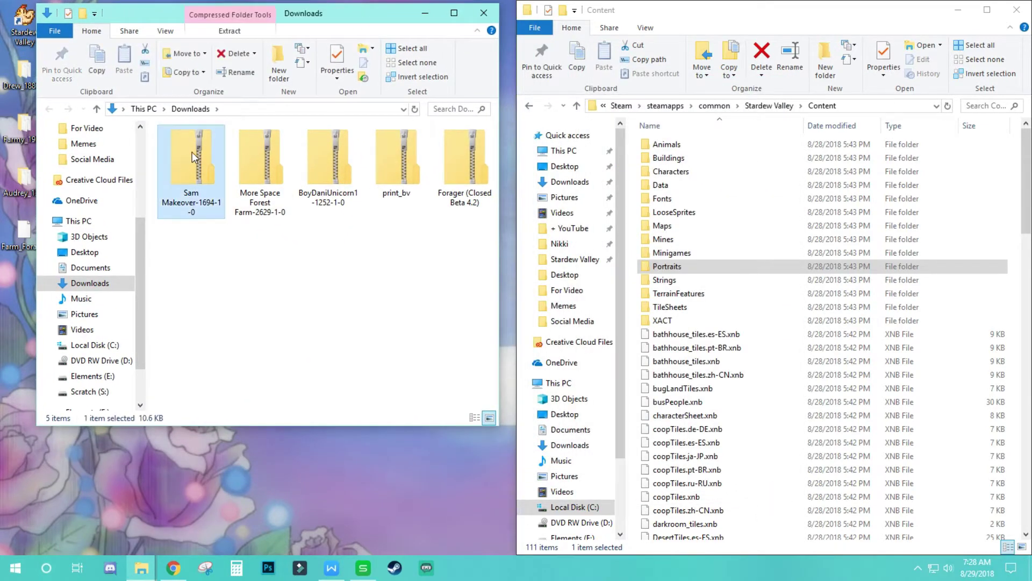
double_click(192, 151)
double_click(208, 144)
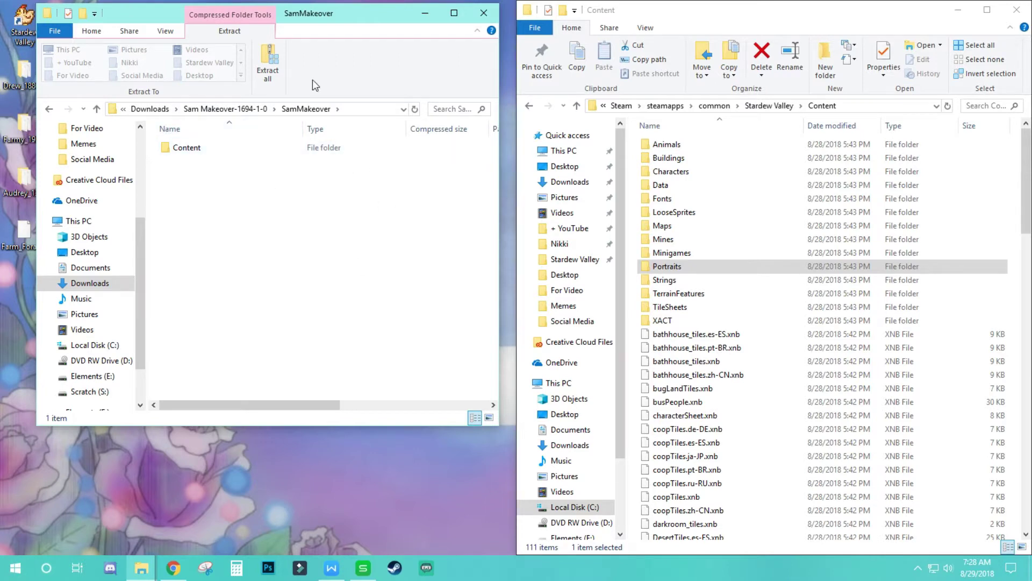
drag(351, 15, 321, 21)
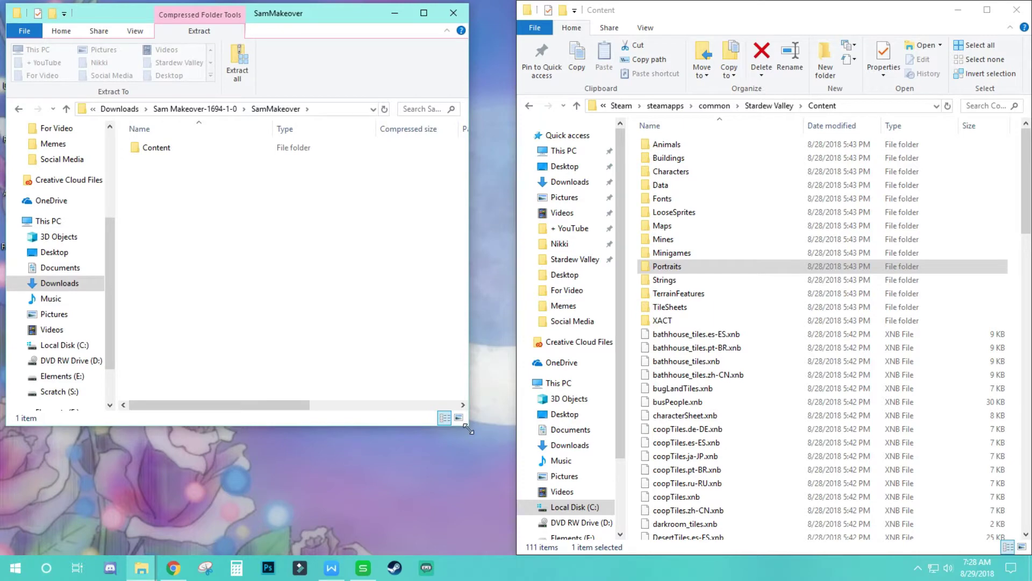
drag(468, 428, 512, 554)
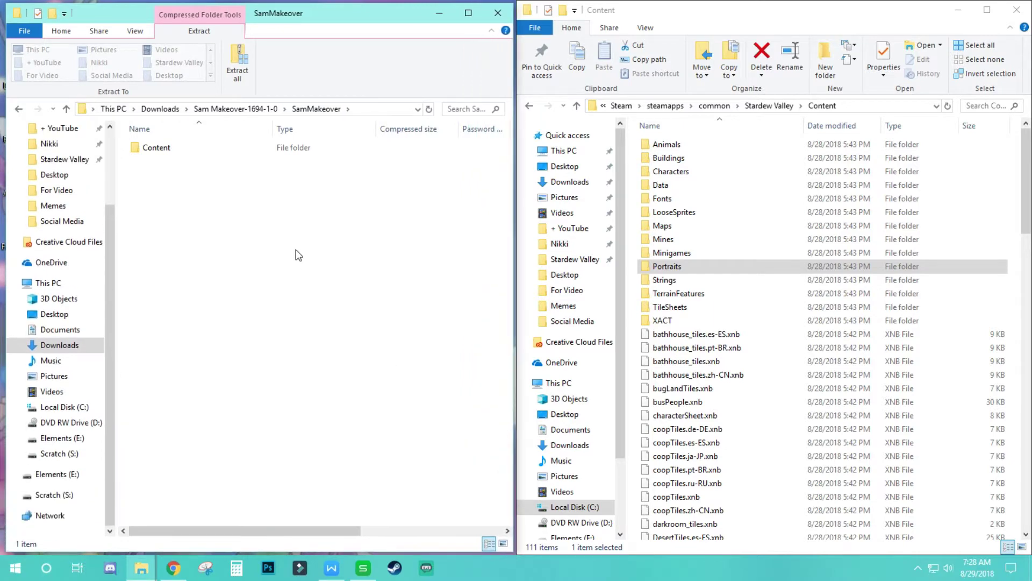
Copy the archive's Content folder from SamMakeover into the Stardew Valley game folder, replacing the files in the destination.
double_click(173, 150)
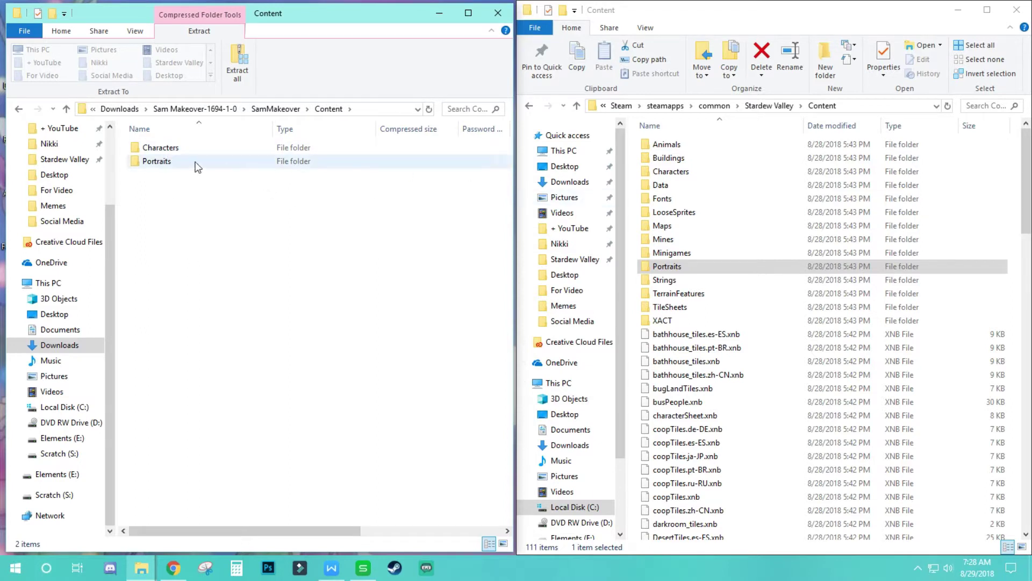
click(276, 109)
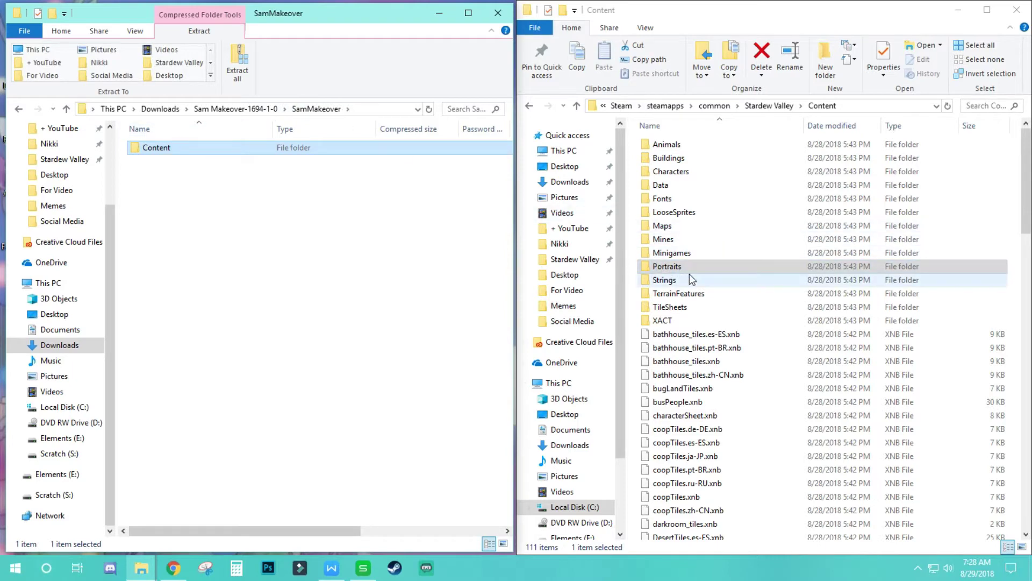
click(774, 105)
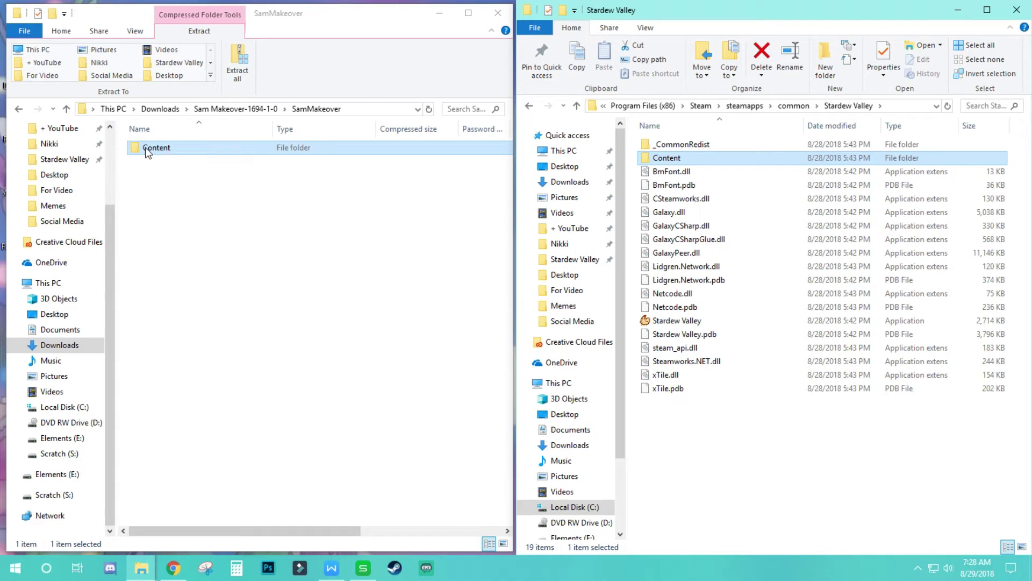
drag(145, 147, 767, 441)
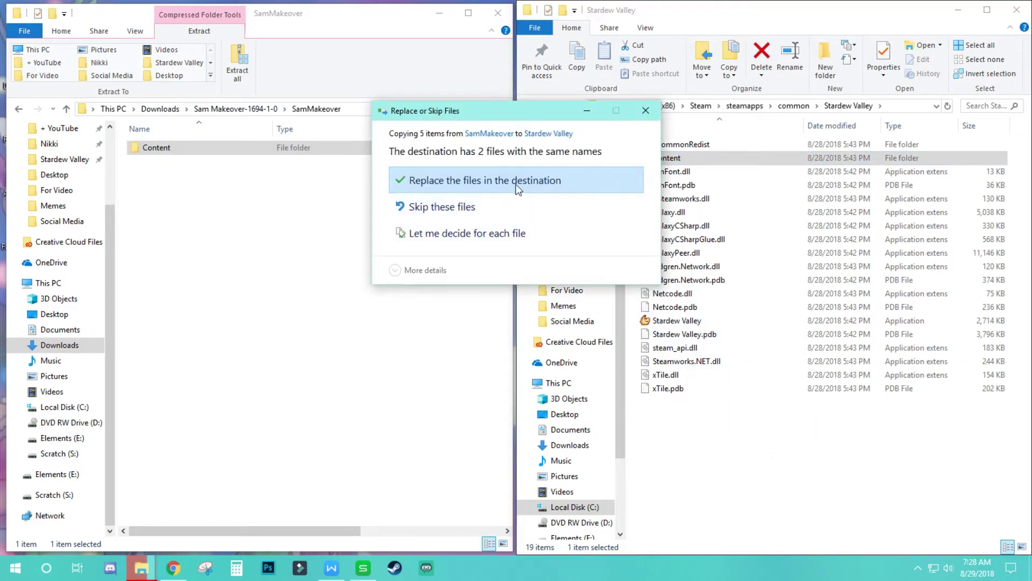
click(487, 184)
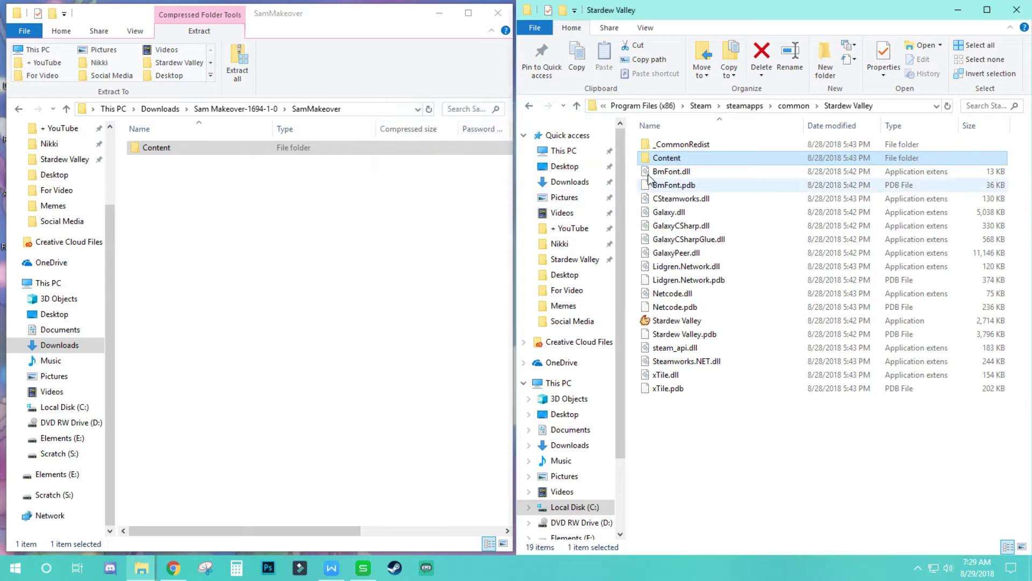
Copy the mod's Characters and Portraits folders directly into the game's Content folder, replacing the existing files.
double_click(666, 157)
double_click(174, 147)
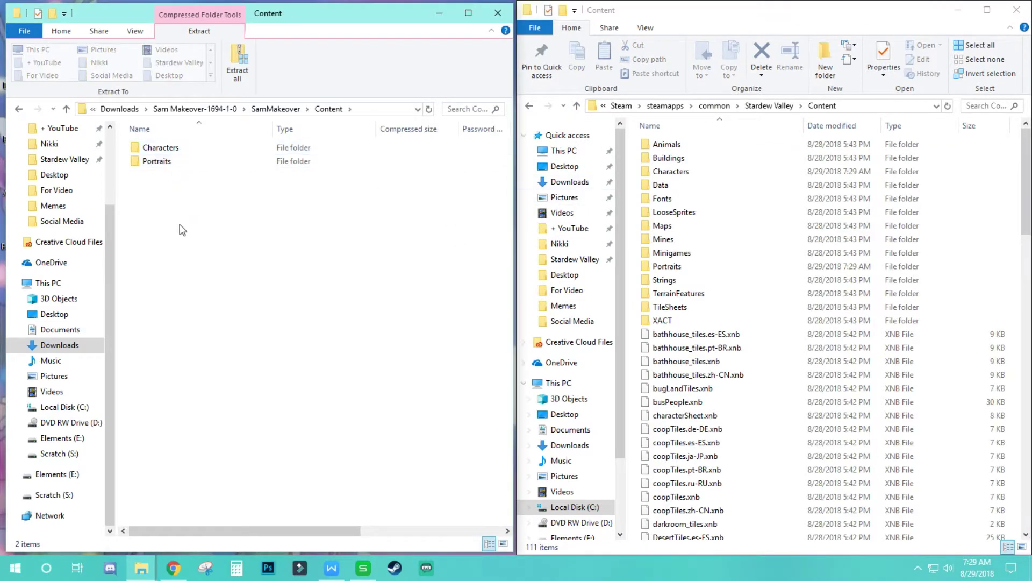
drag(181, 231, 795, 466)
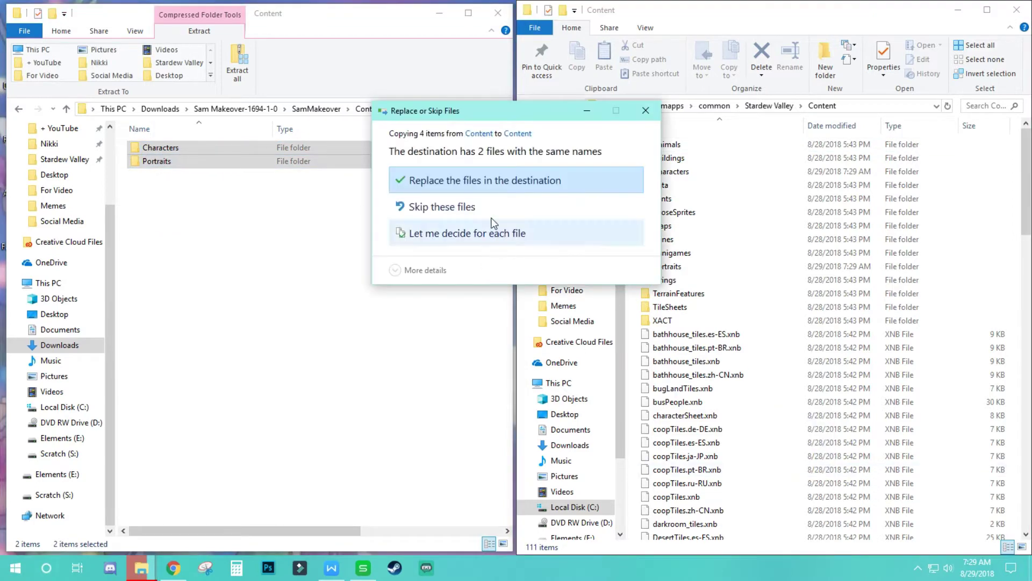
click(491, 185)
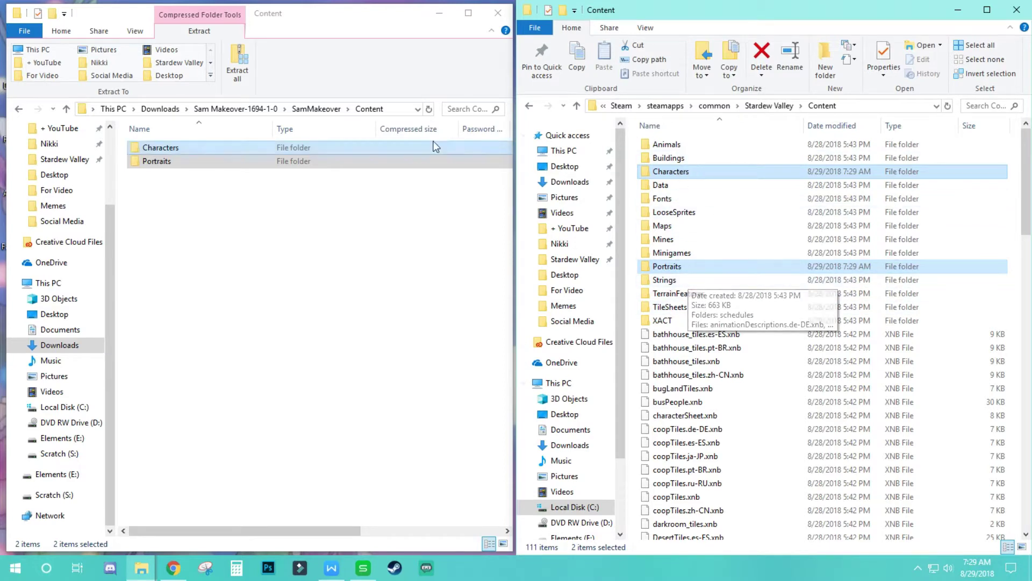
Compare the Characters folders of the mod and the game, and view the game's Portraits folder.
double_click(161, 148)
double_click(671, 171)
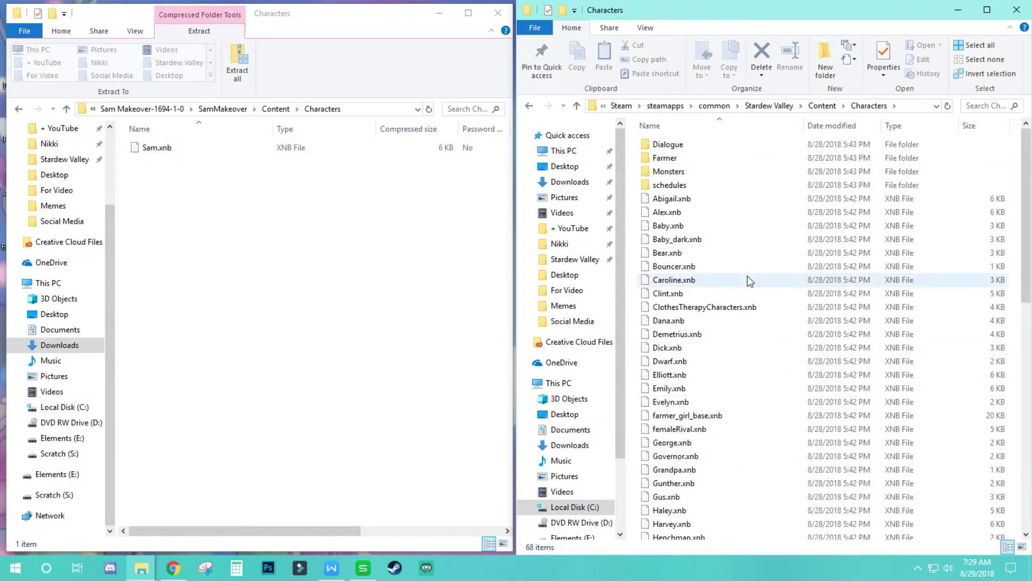
click(822, 105)
double_click(667, 267)
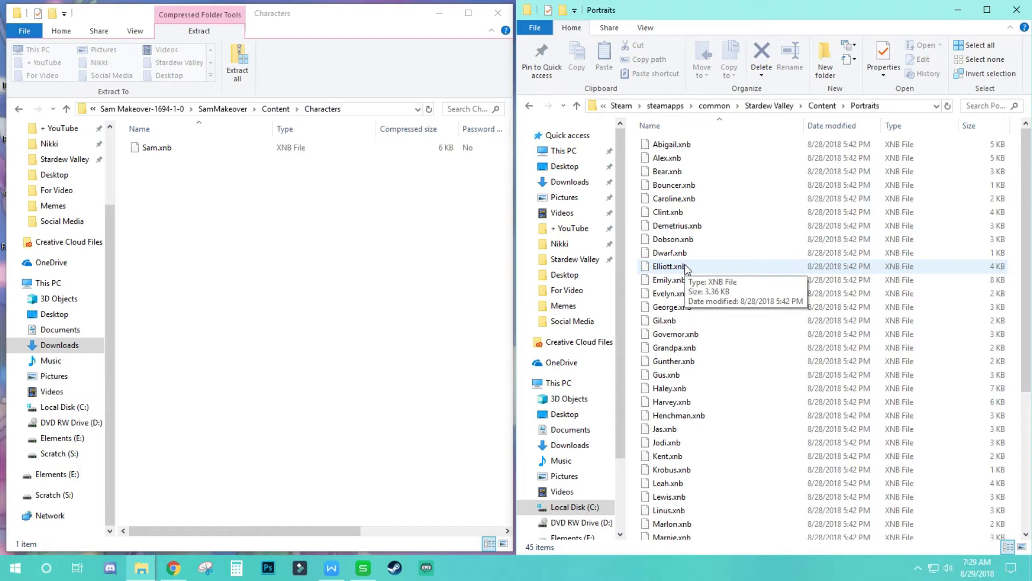
Return to Downloads and delete the Sam Makeover archive.
click(173, 109)
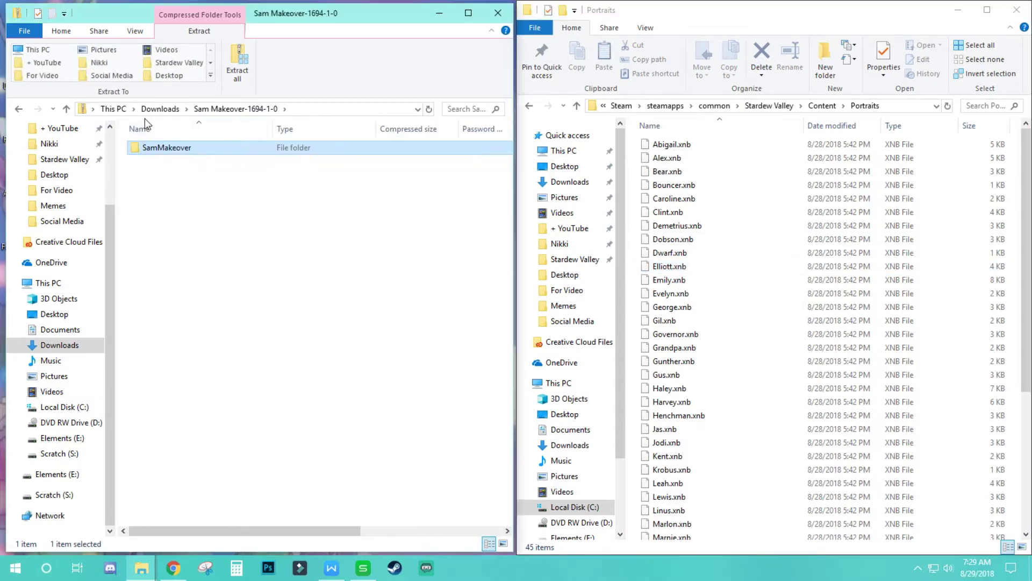
click(143, 109)
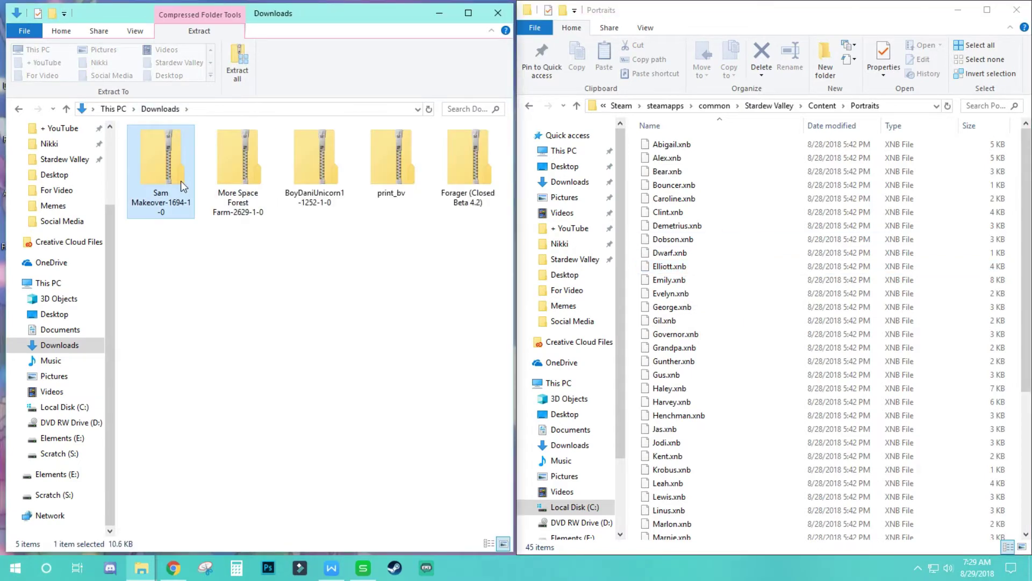
key(Delete)
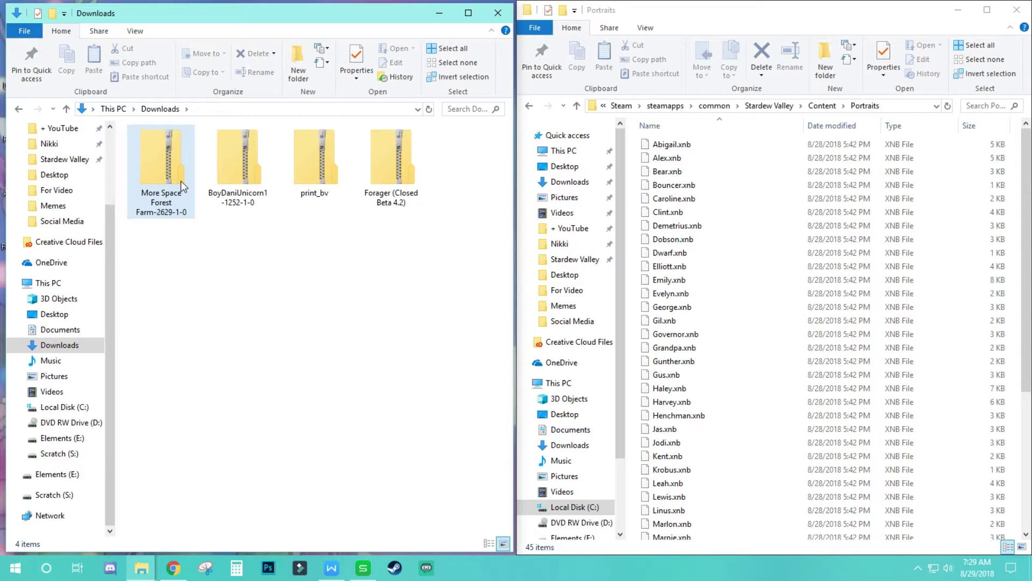
Copy Farm_Foraging.xnb from the More Space Forest Farm archive into the game's Content\Maps folder, replacing the original file.
double_click(181, 180)
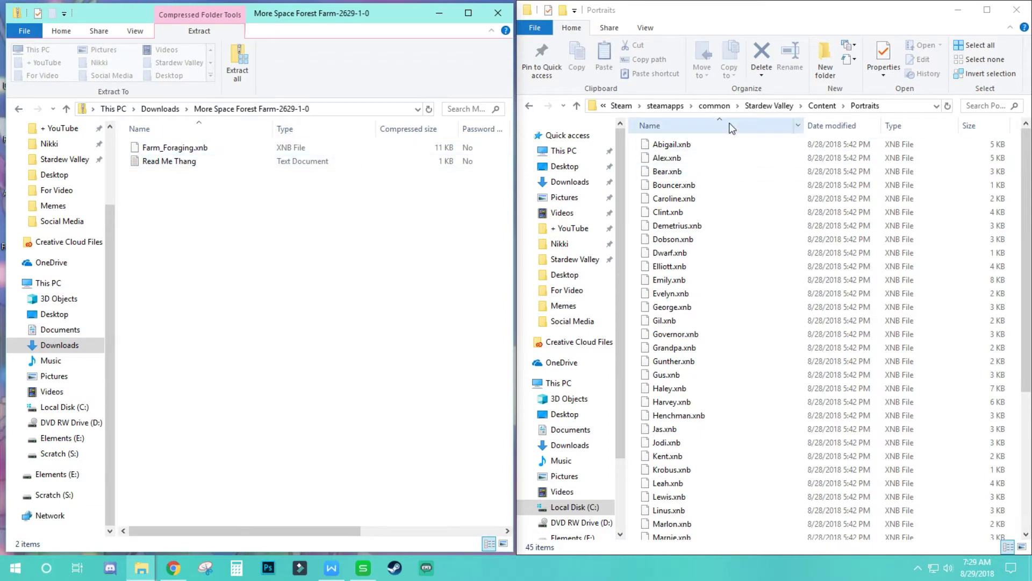
click(774, 107)
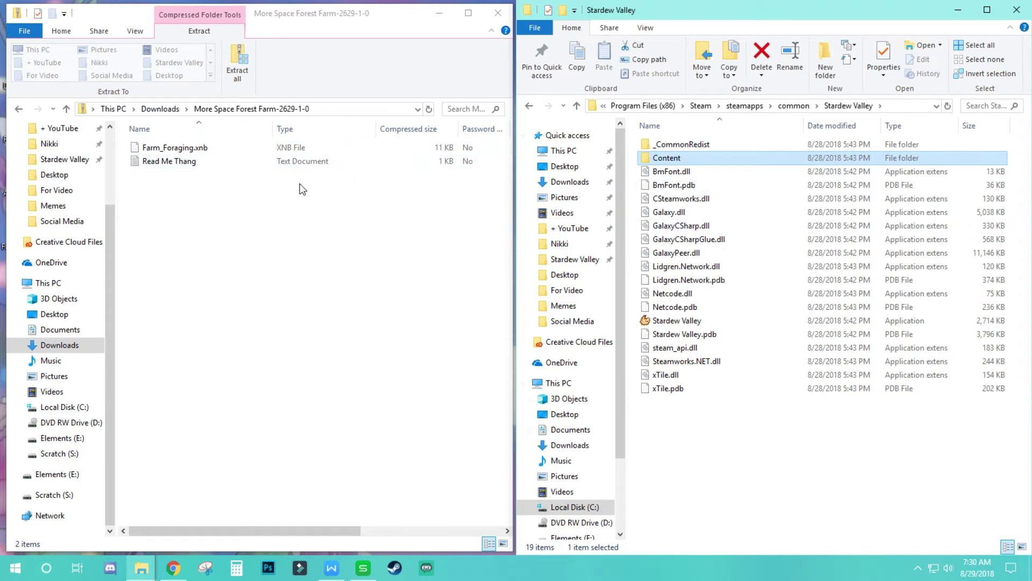
double_click(667, 160)
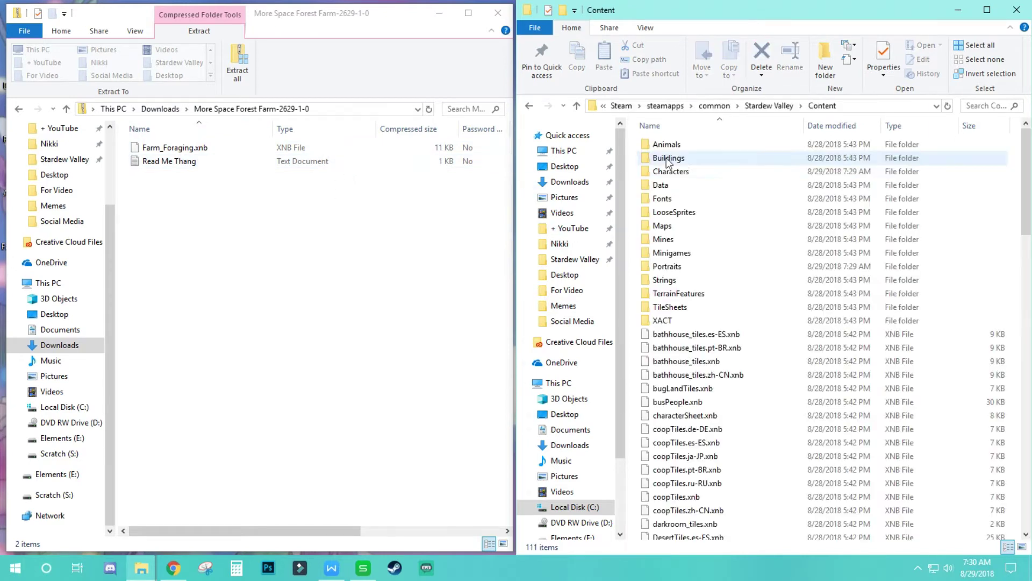
double_click(673, 226)
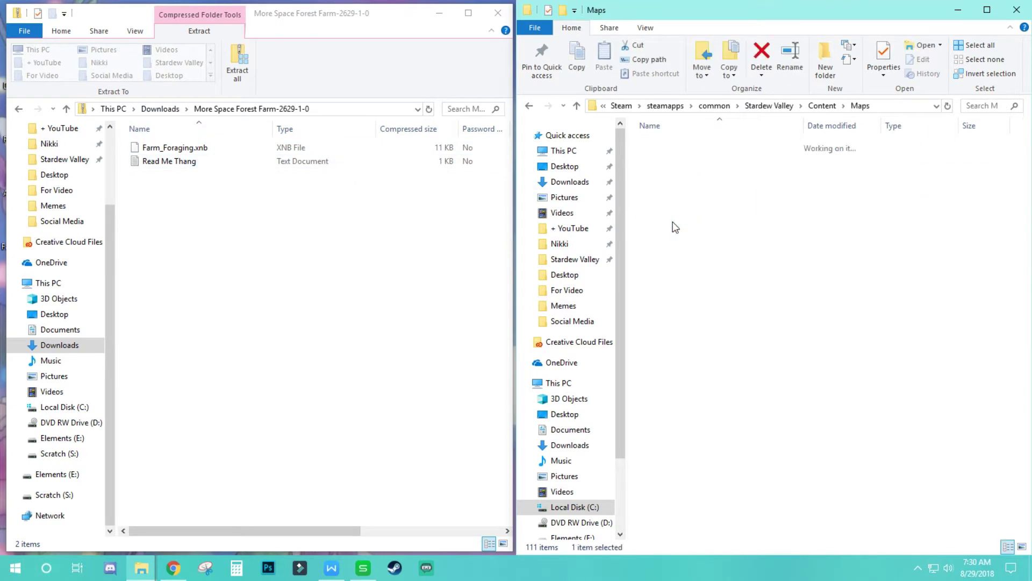
drag(172, 147, 750, 337)
click(510, 194)
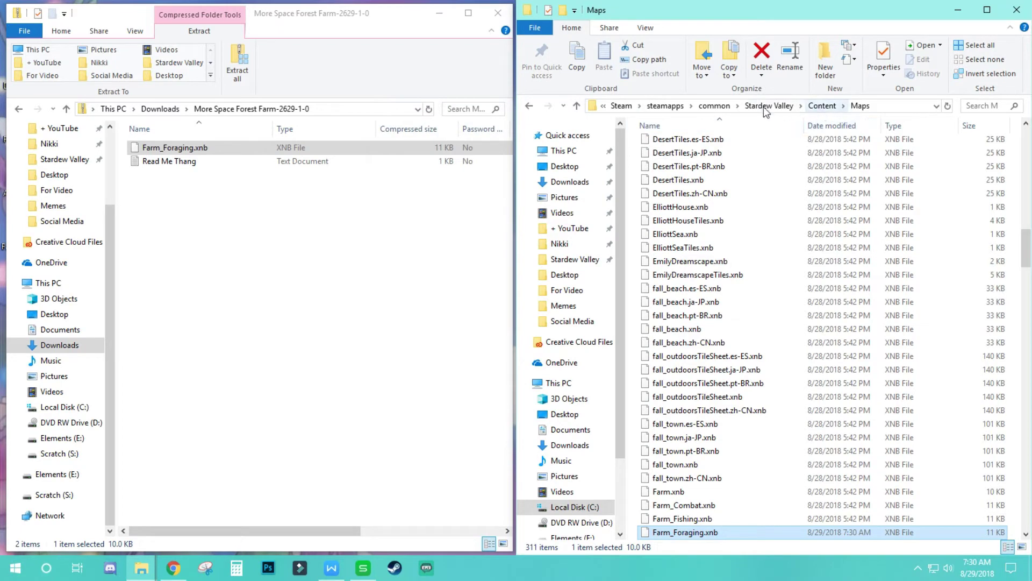
Return to the game's Content folder and delete the More Space Forest Farm archive from Downloads.
click(823, 106)
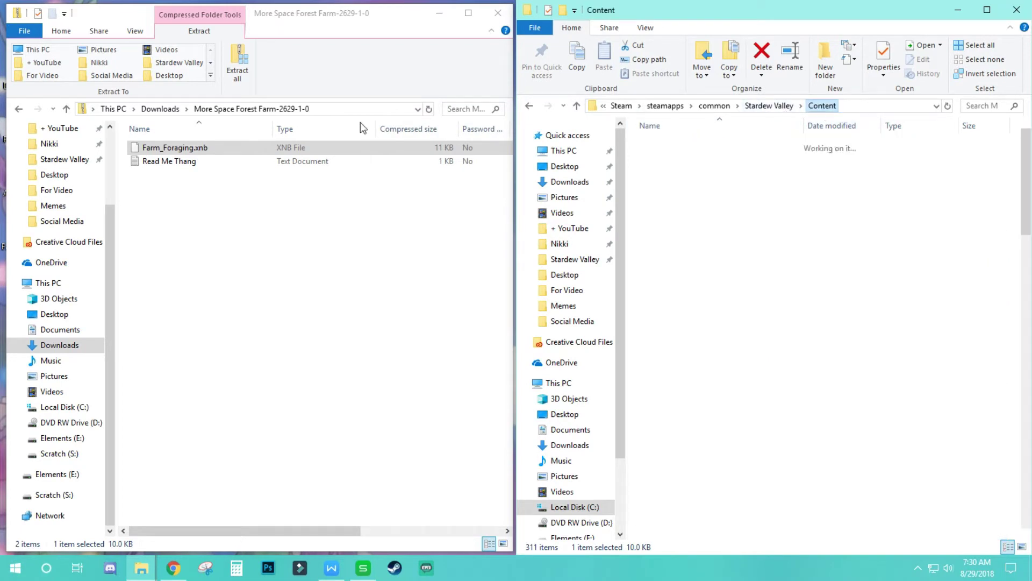
click(170, 113)
key(Delete)
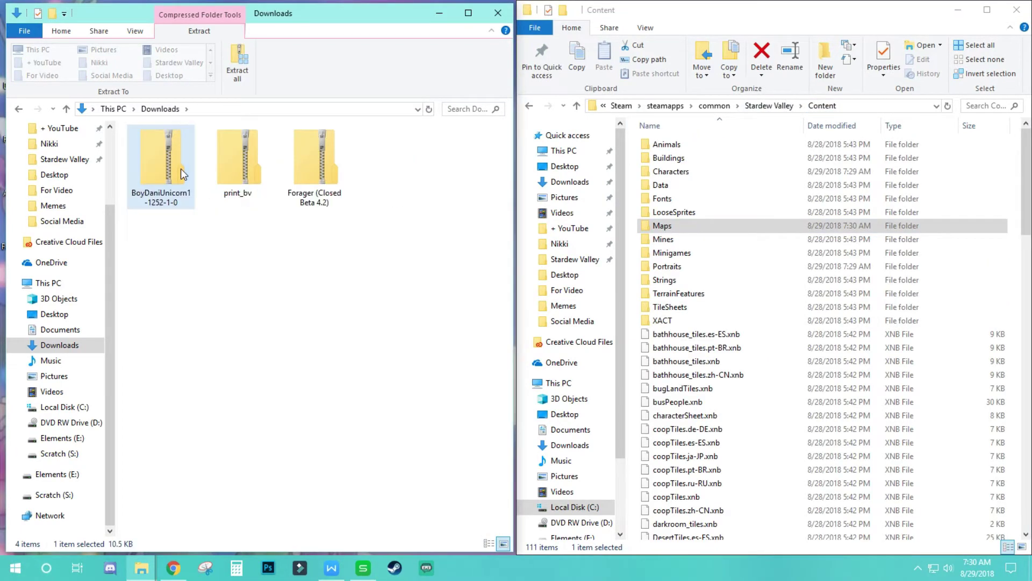
Open the BoyDaniUnicorn folder in its downloaded archive and search the Stardew Valley game folder for "horse".
double_click(180, 168)
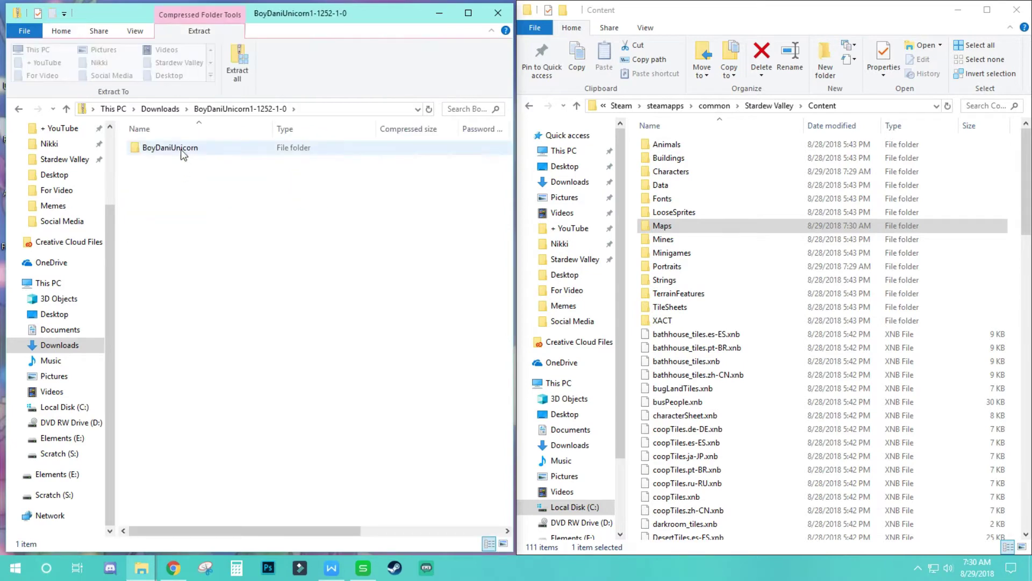
double_click(182, 150)
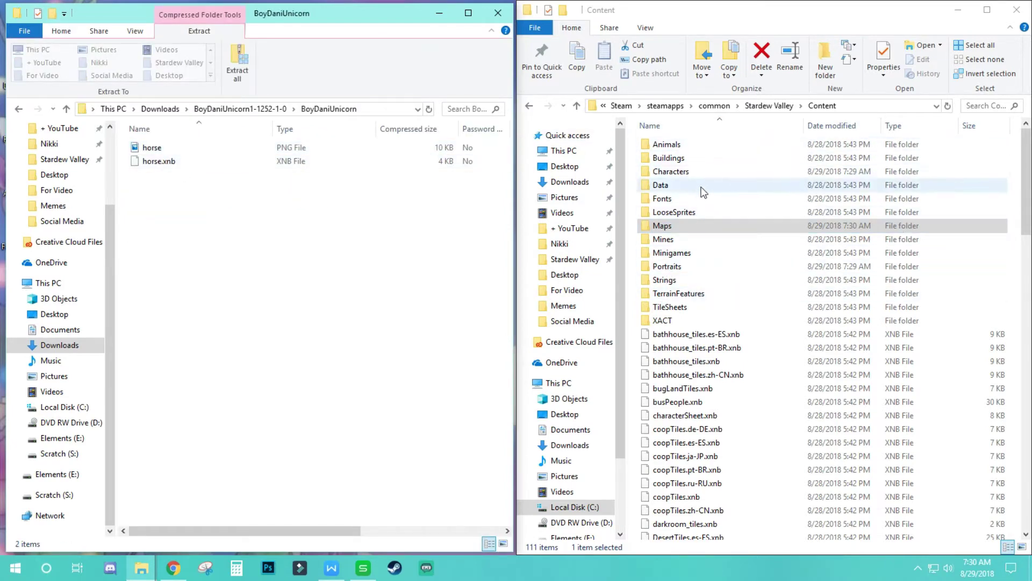
click(769, 106)
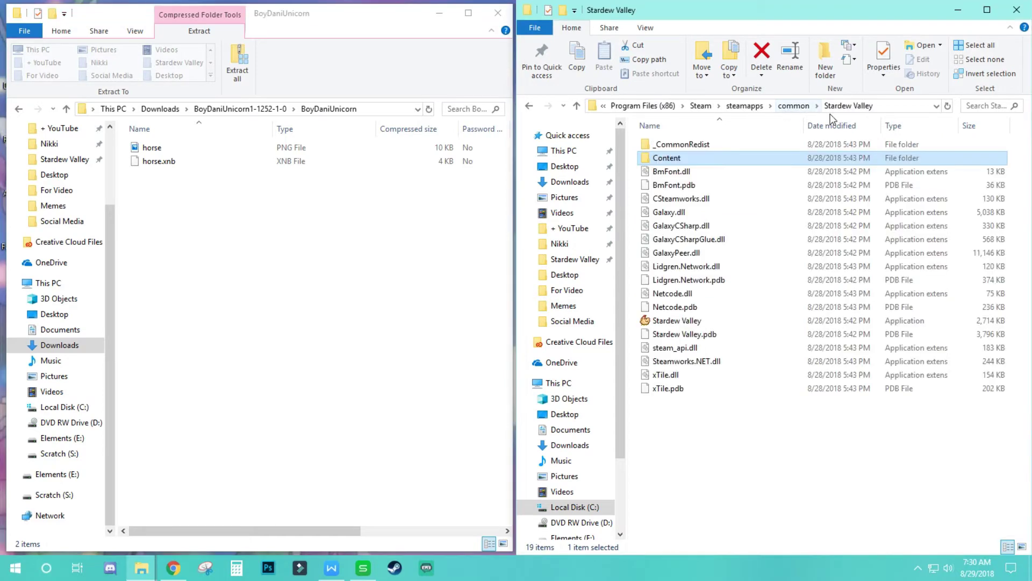
click(981, 105)
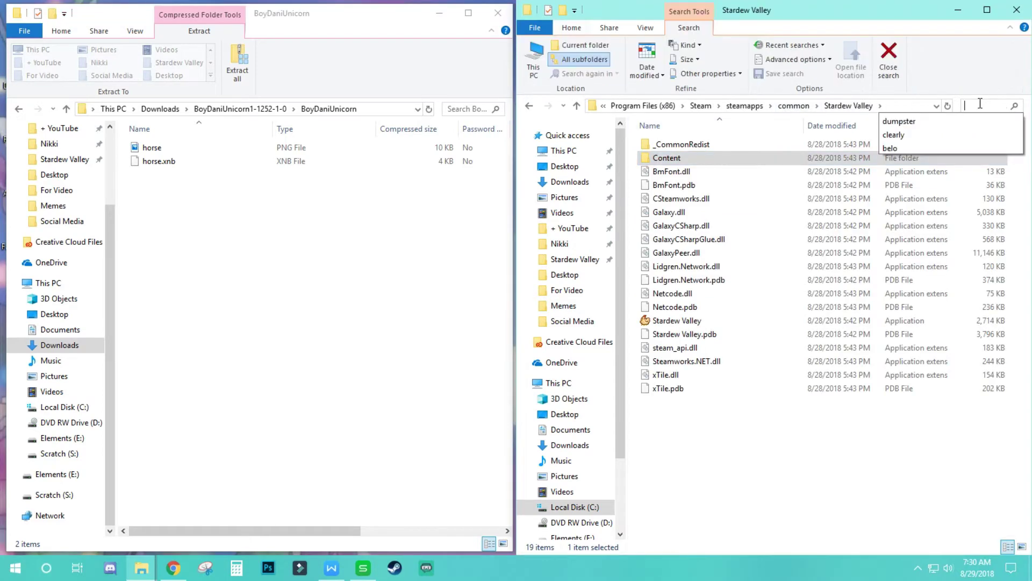
text(horse)
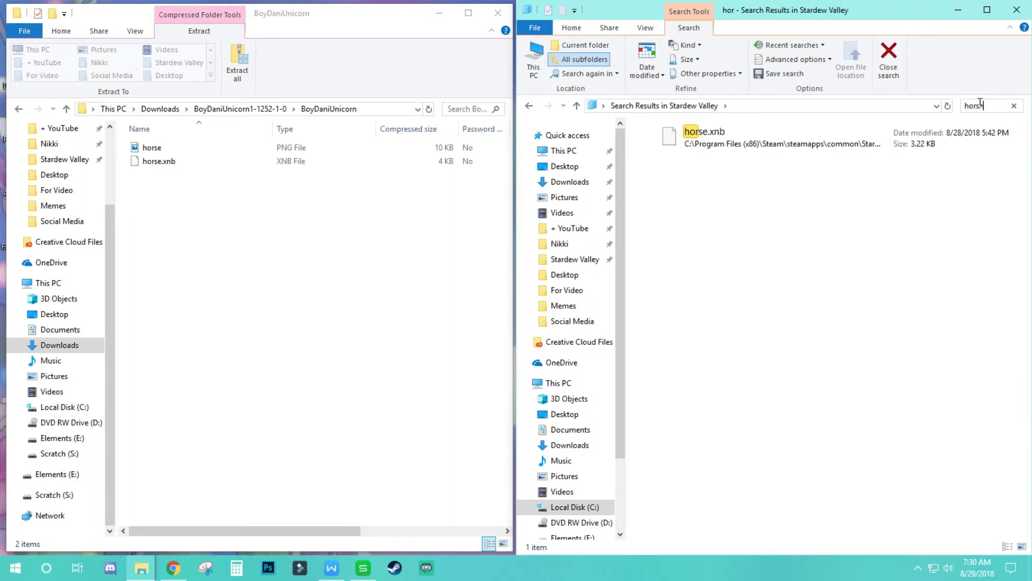
Open the file location of the game's horse.xnb and move horse.xnb from the BoyDaniUnicorn archive into Content\Animals, replacing the original.
right_click(751, 142)
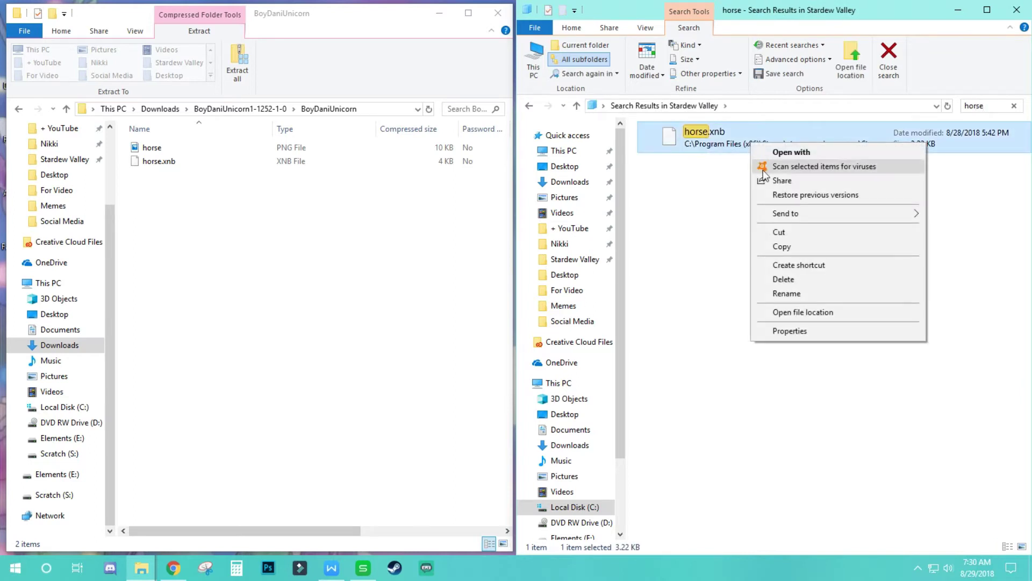
click(819, 311)
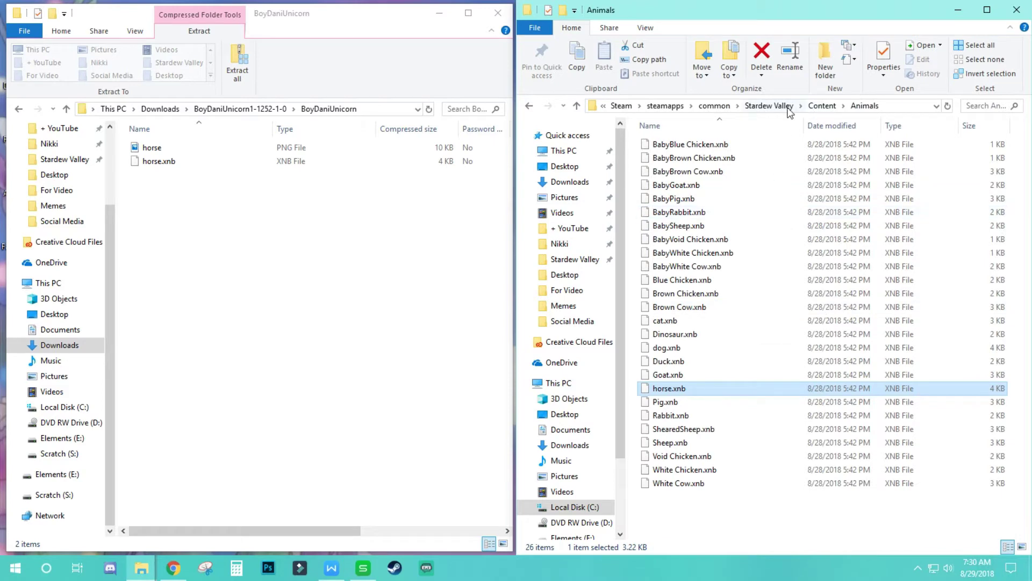
click(156, 163)
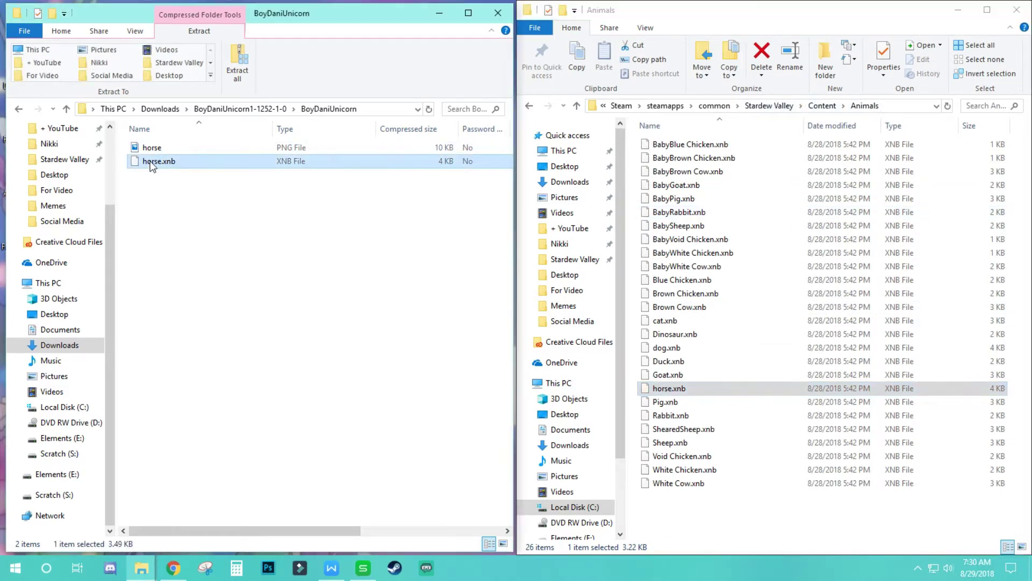
drag(146, 162, 744, 413)
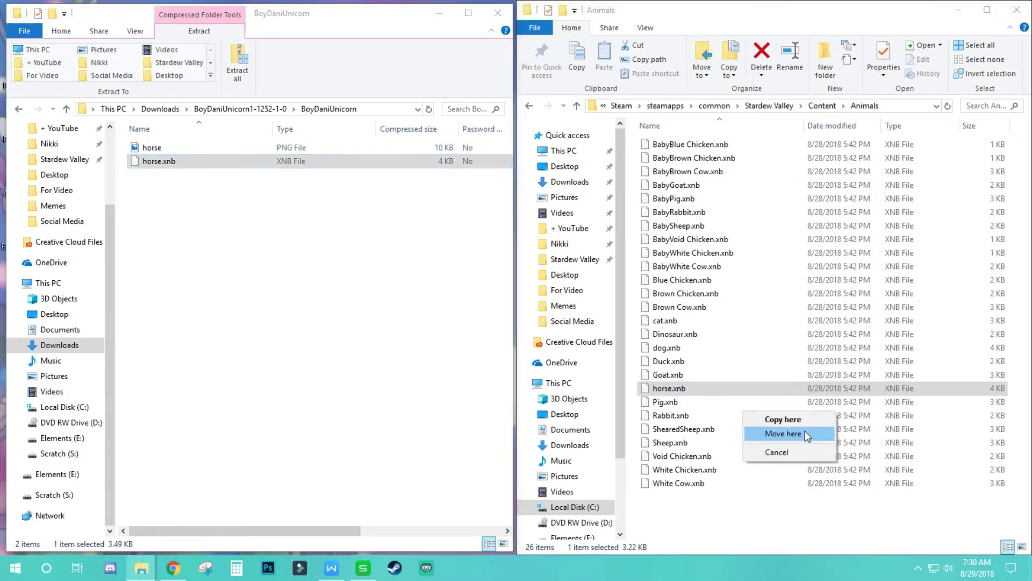
click(805, 431)
click(535, 181)
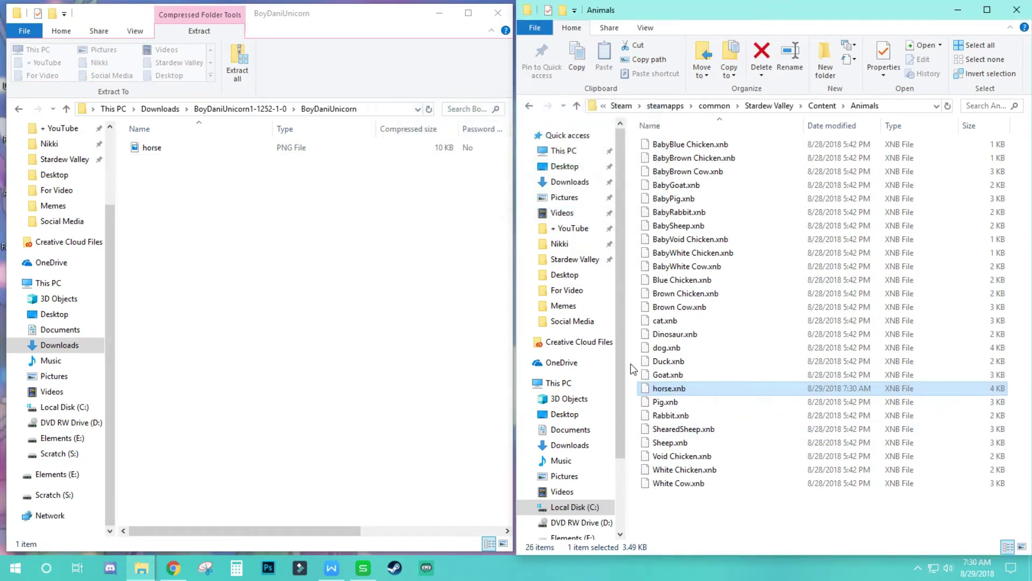
Delete the BoyDaniUnicorn archive from Downloads and return to the game's Content folder.
click(160, 108)
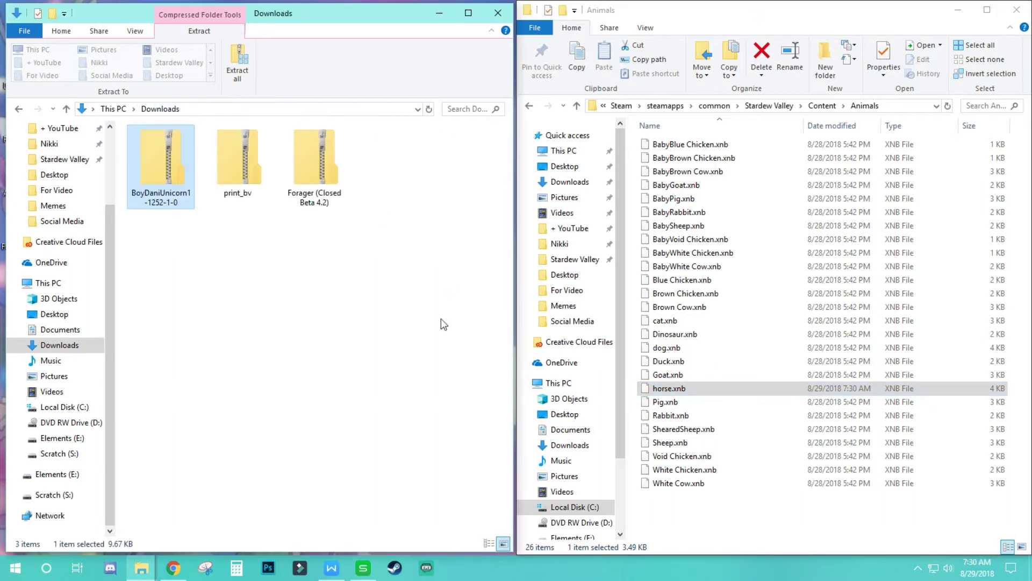
click(264, 155)
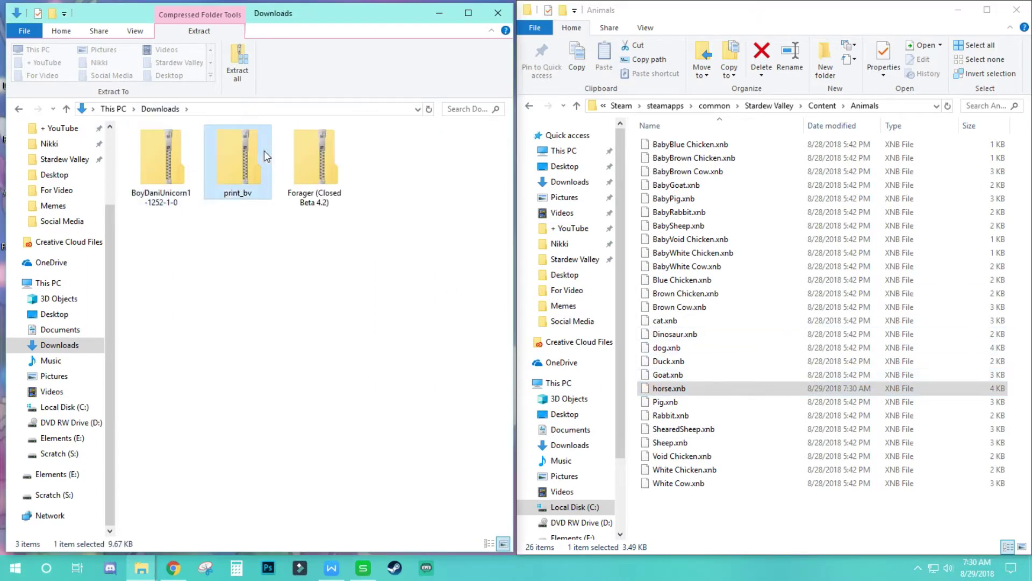
click(173, 170)
key(Delete)
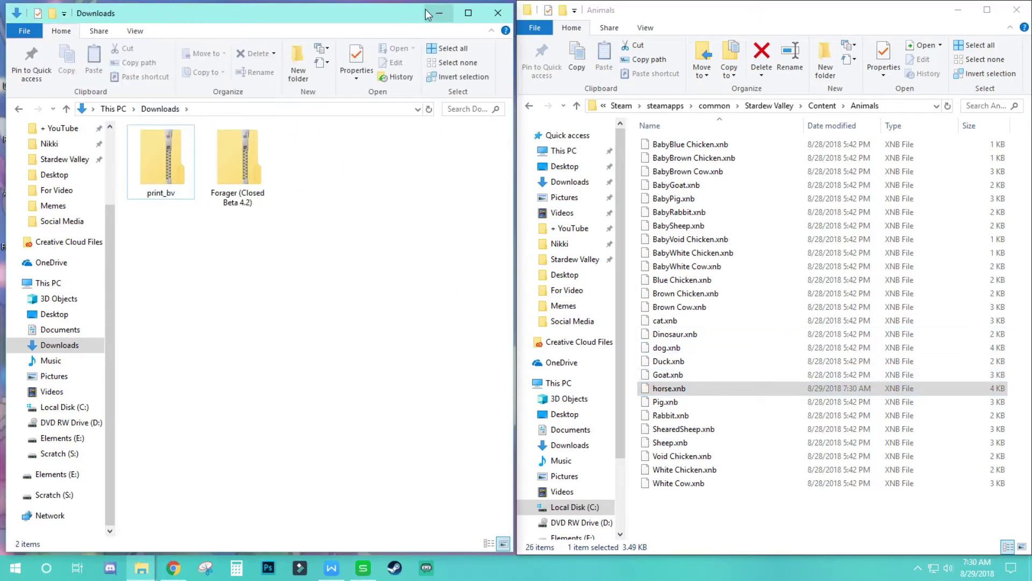
click(439, 14)
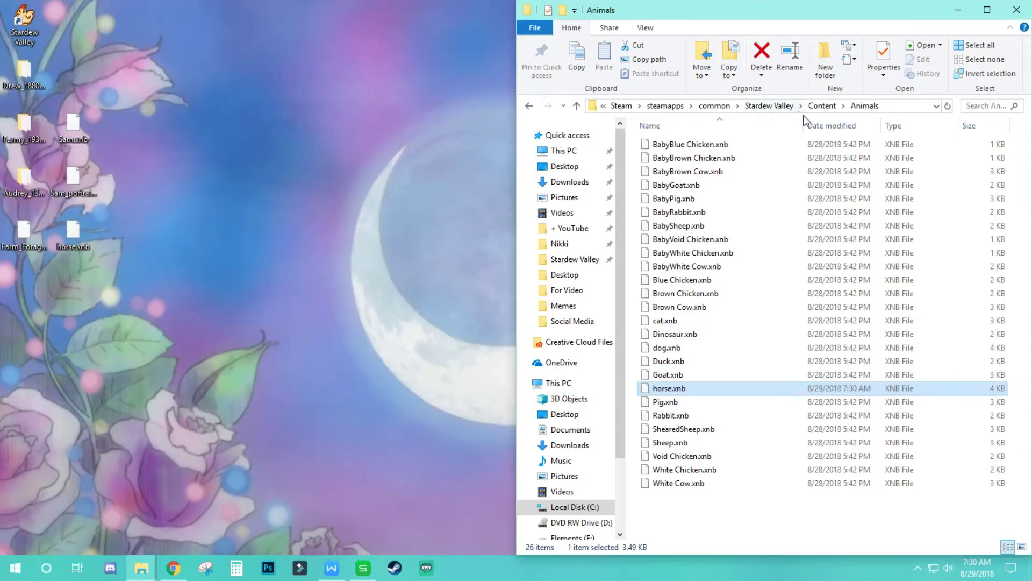
click(822, 106)
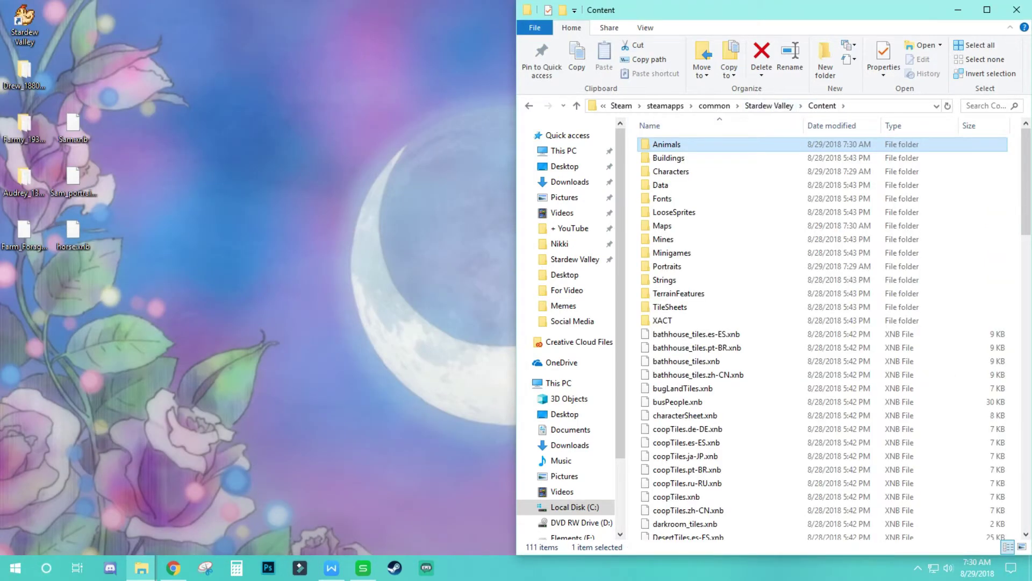
Launch Stardew Valley and walk around the farm to check the modded farm map and the unicorn horse in the stable.
double_click(31, 25)
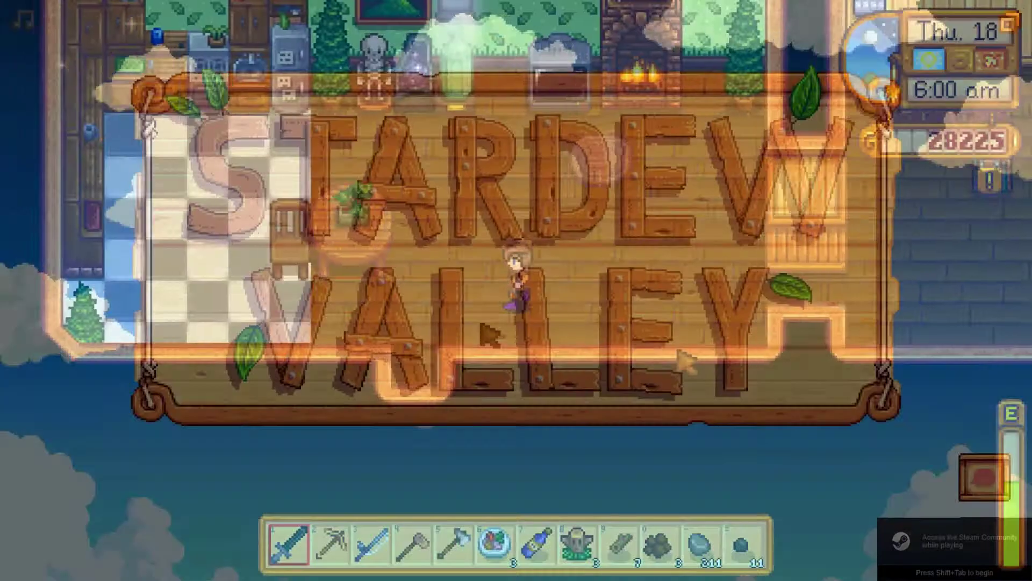
key(s)
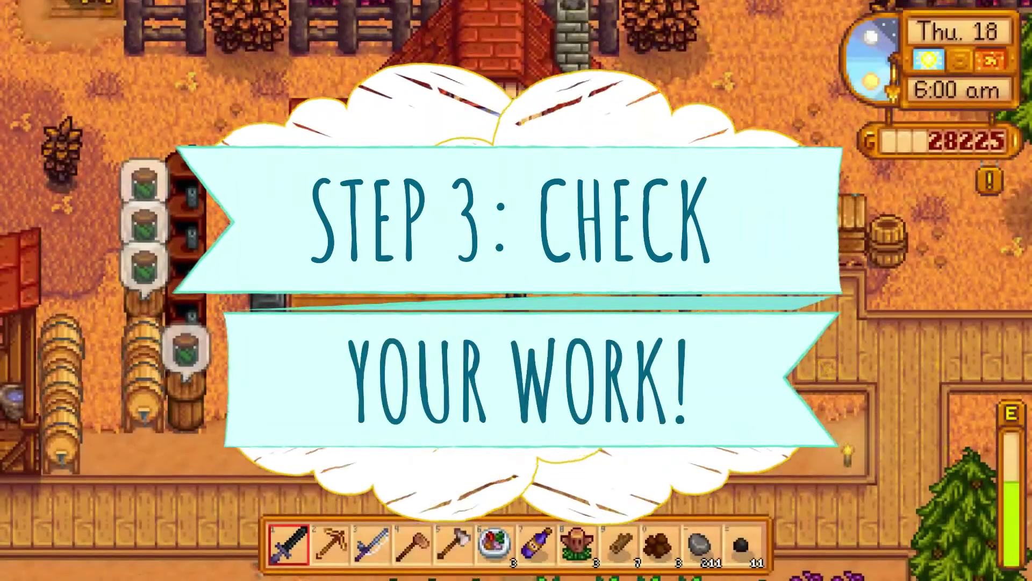
key(s)
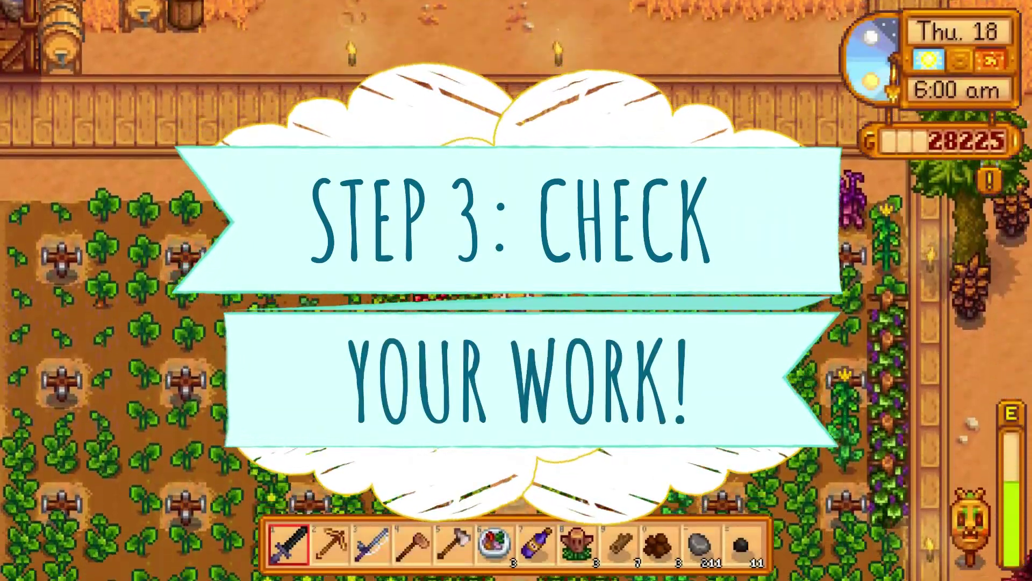
key(s)
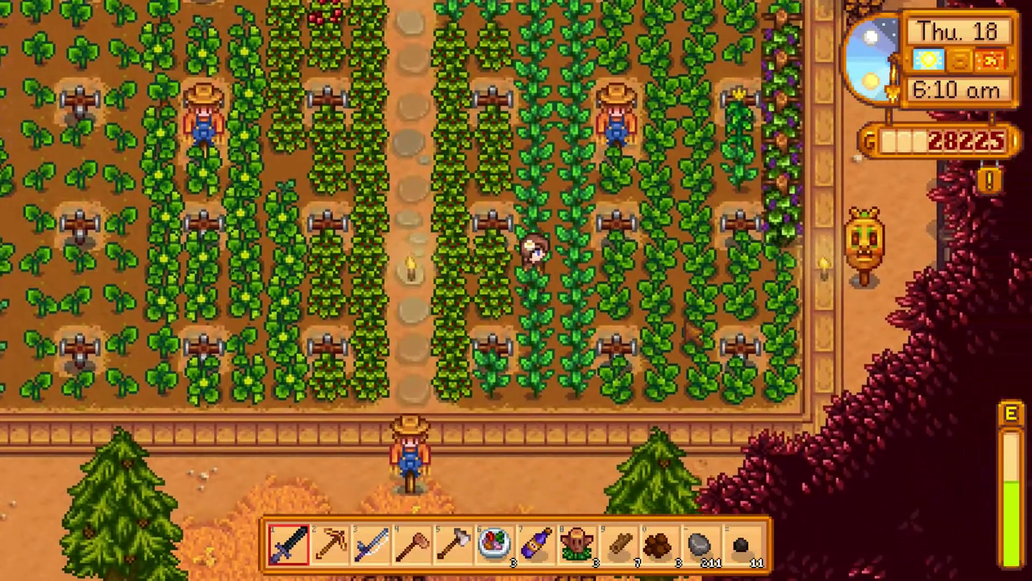
key(w)
key(a)
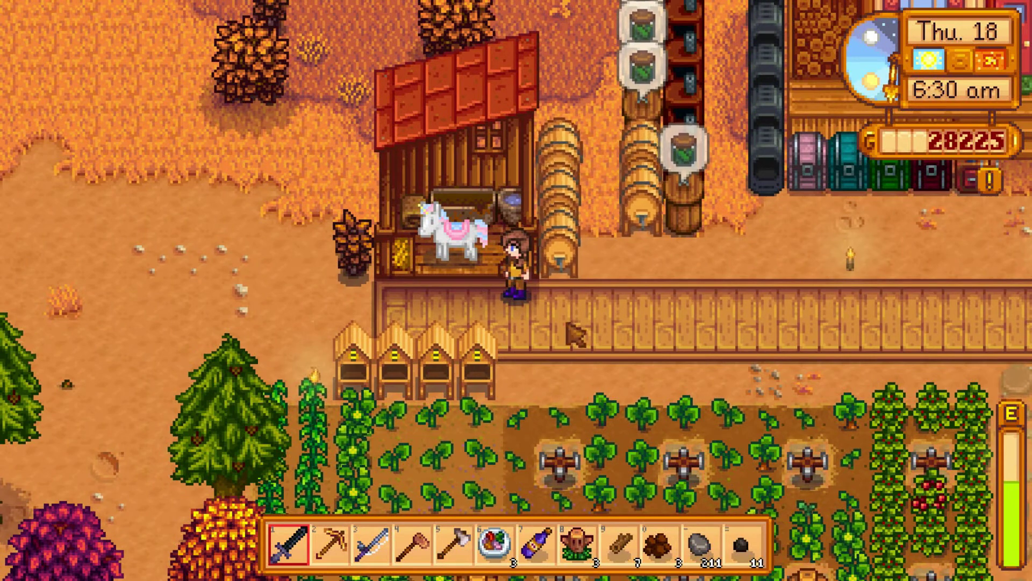
key(d)
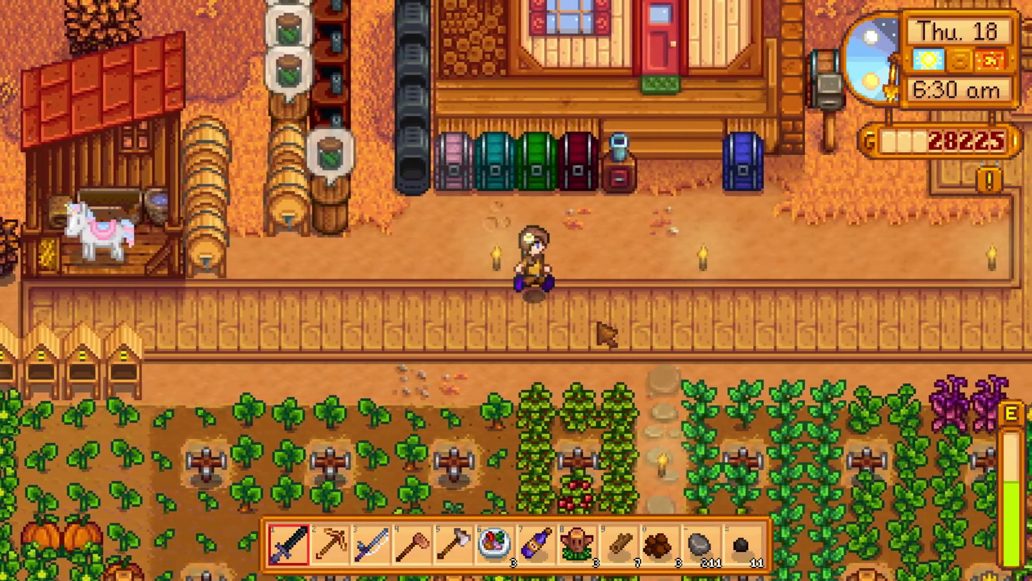
key(s)
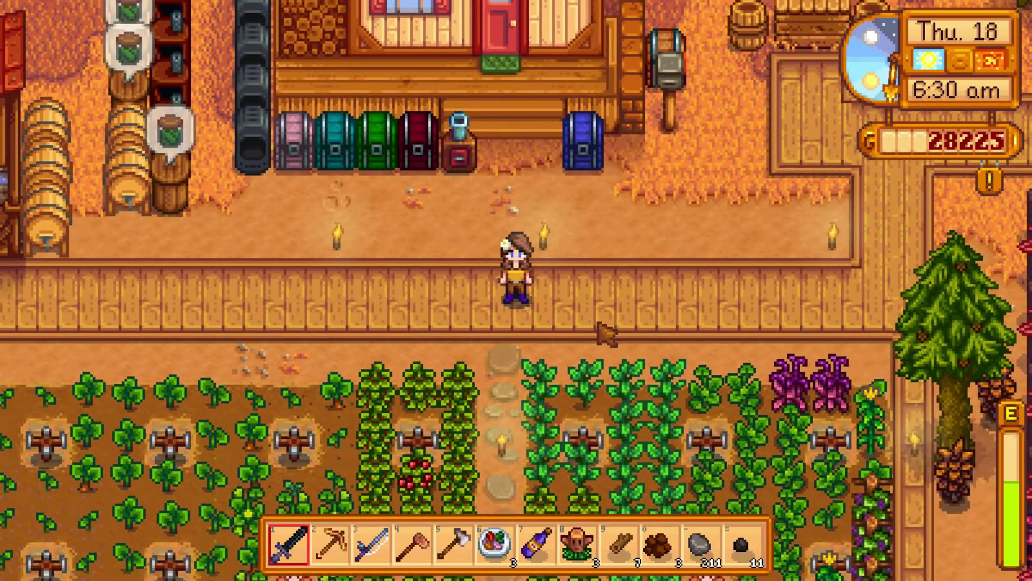
key(a)
key(w)
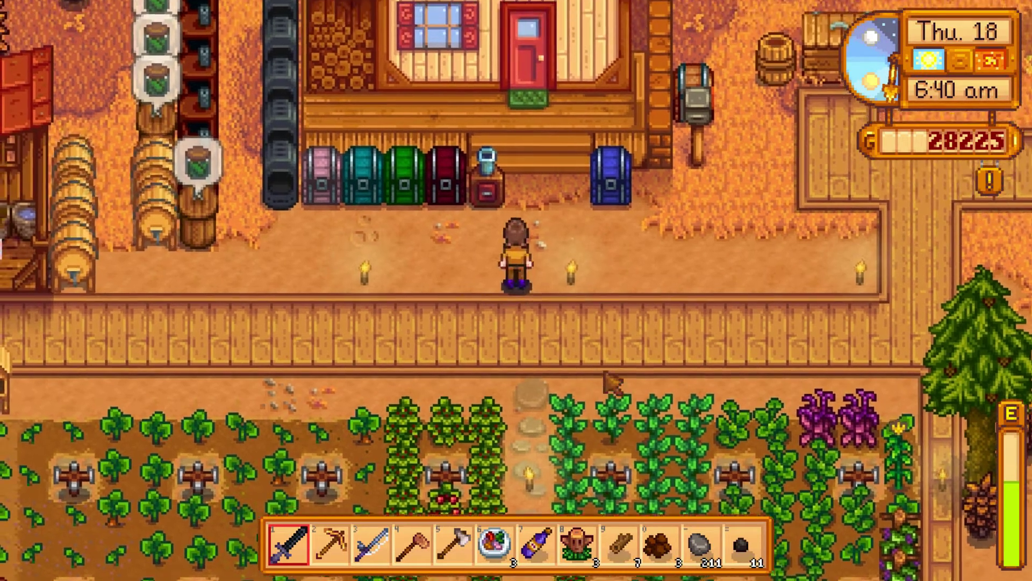
key(s)
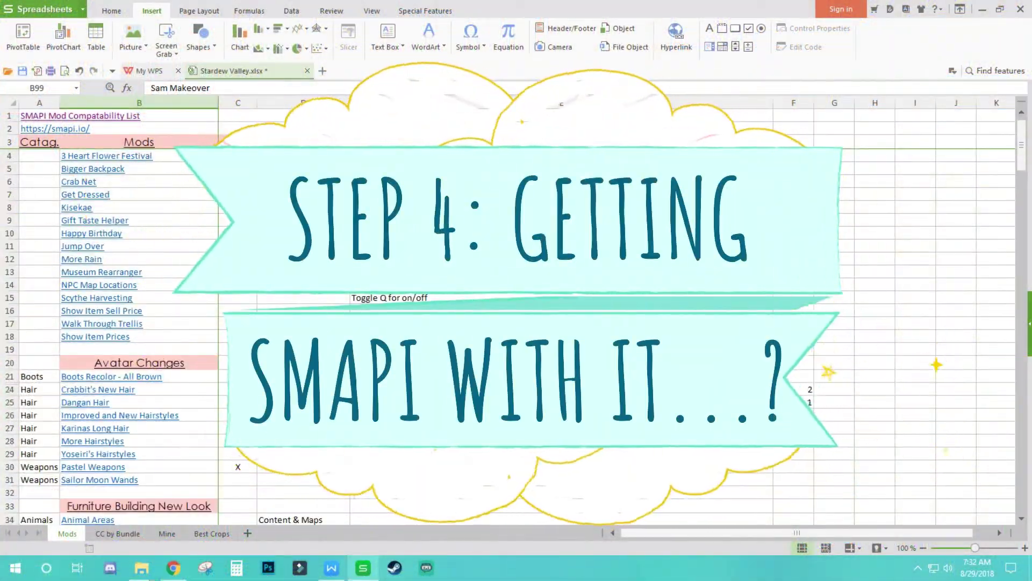
scroll(376, 312, down, 20)
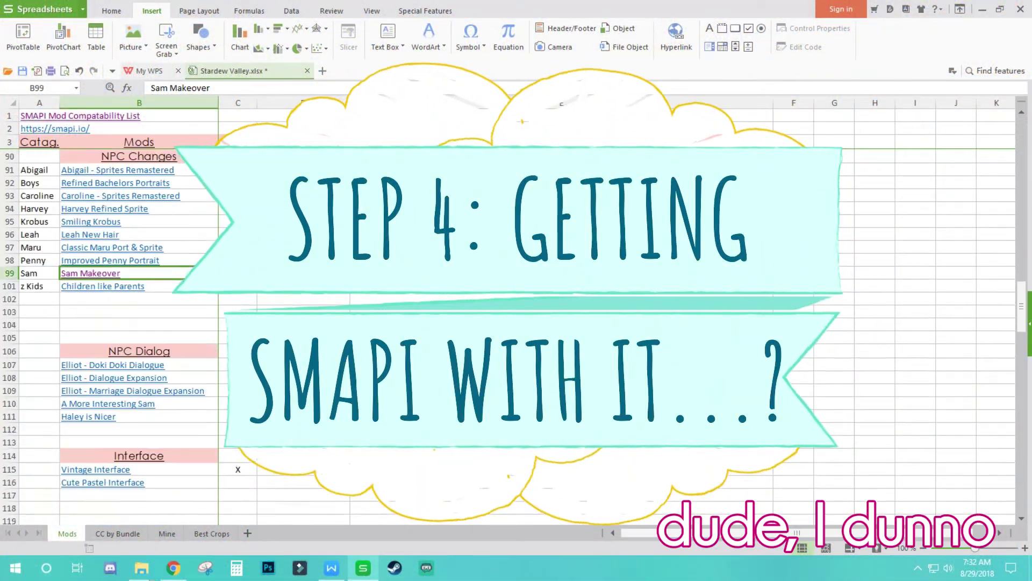
scroll(222, 251, up, 20)
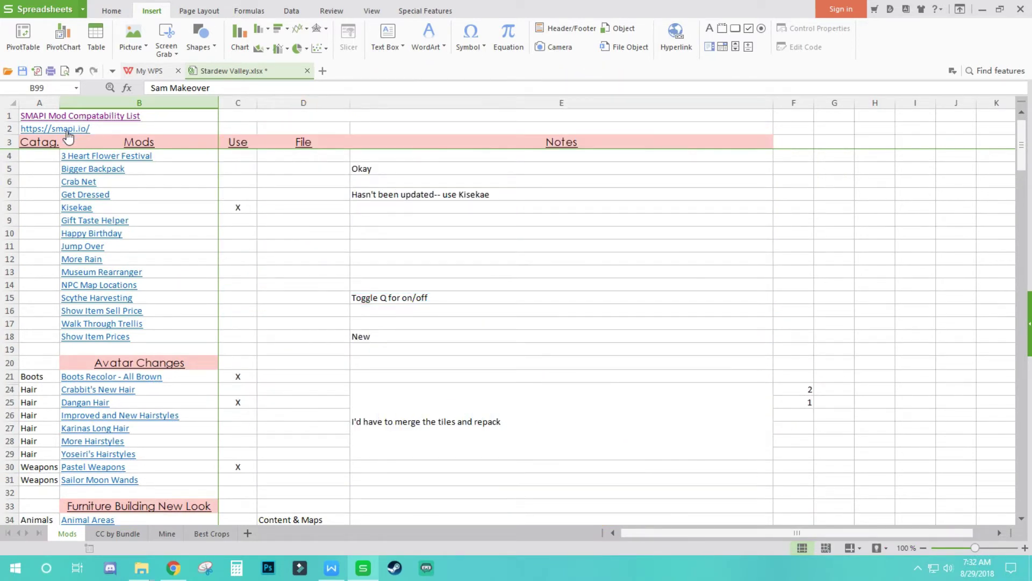
click(67, 130)
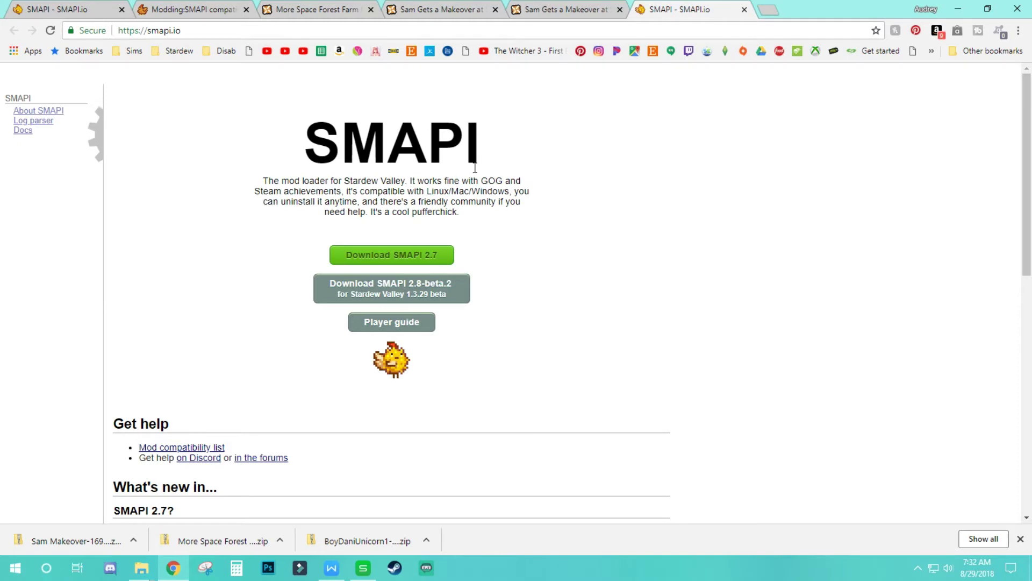
Look through the SMAPI release information and download SMAPI 2.7 with the direct download option.
scroll(578, 233, down, 8)
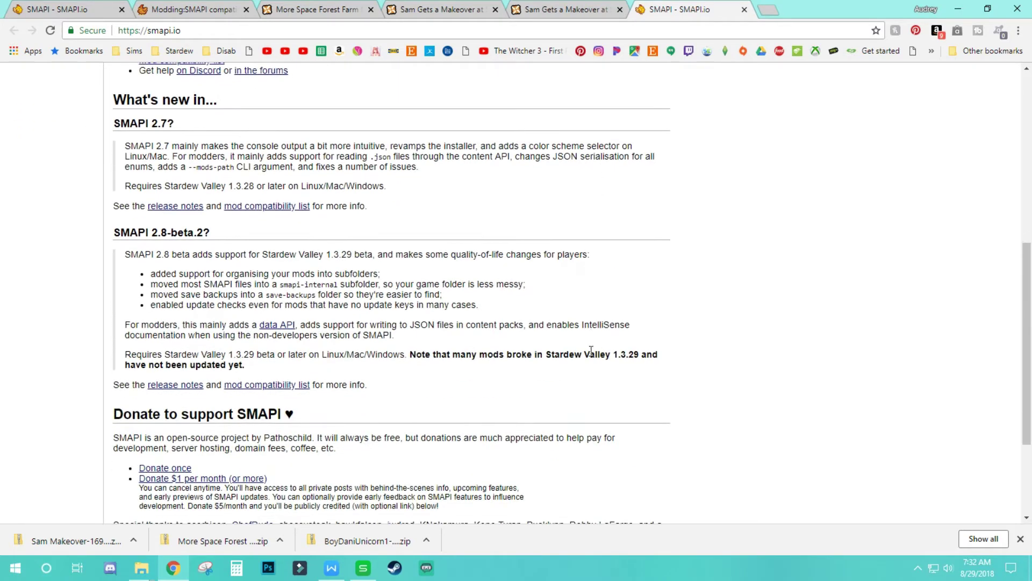
scroll(593, 356, up, 8)
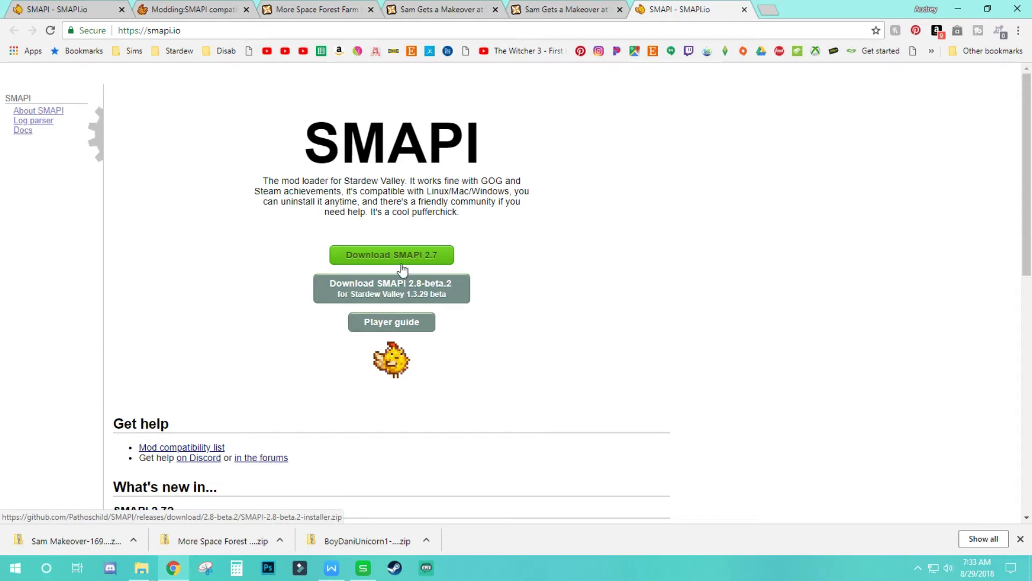
mouse_move(399, 264)
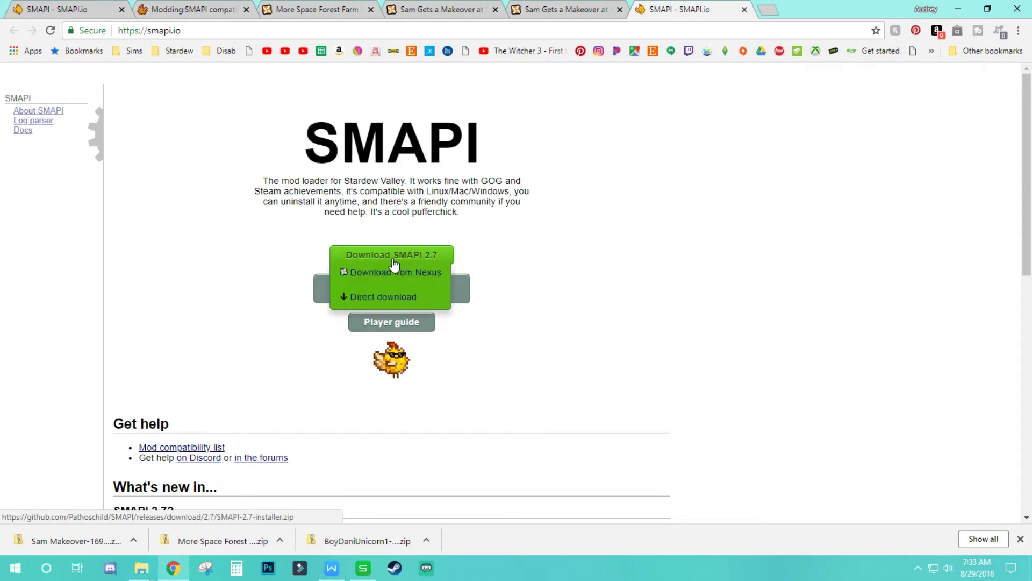
click(396, 298)
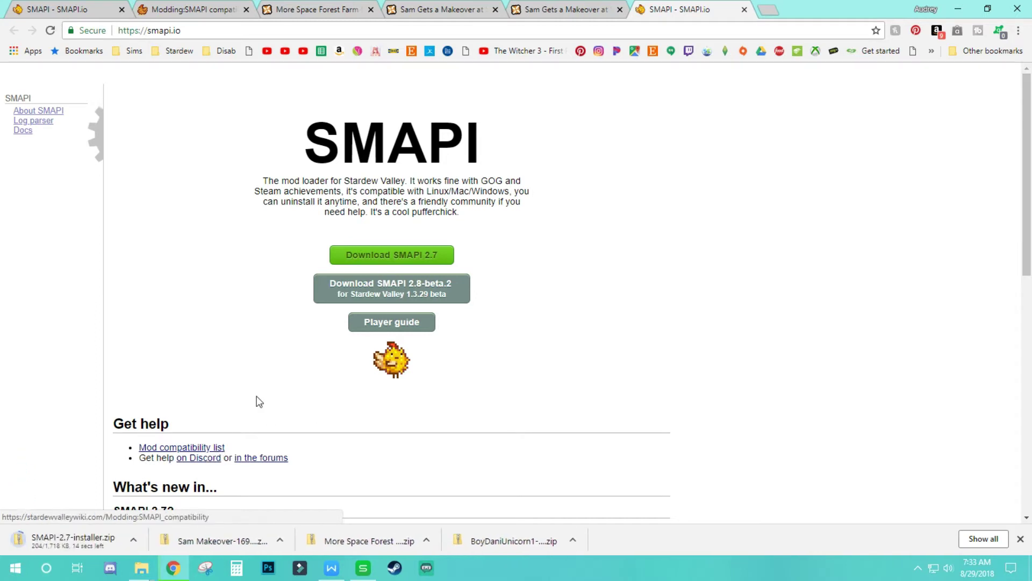
Switch to File Explorer and copy the SMAPI 2.7 installer folder from its downloaded archive into the Stardew Valley game folder.
click(962, 10)
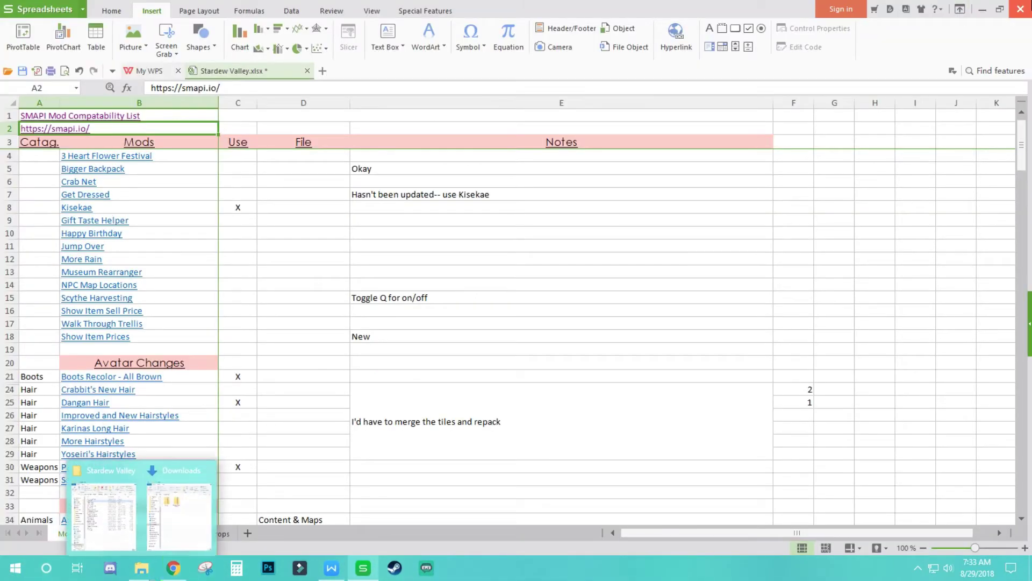
click(983, 9)
mouse_move(146, 573)
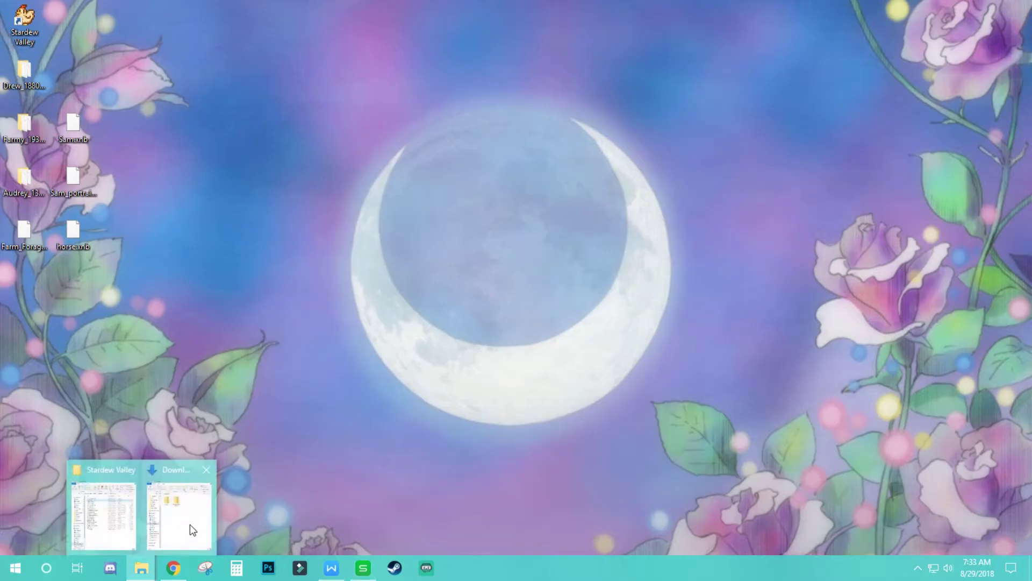
click(192, 522)
click(112, 508)
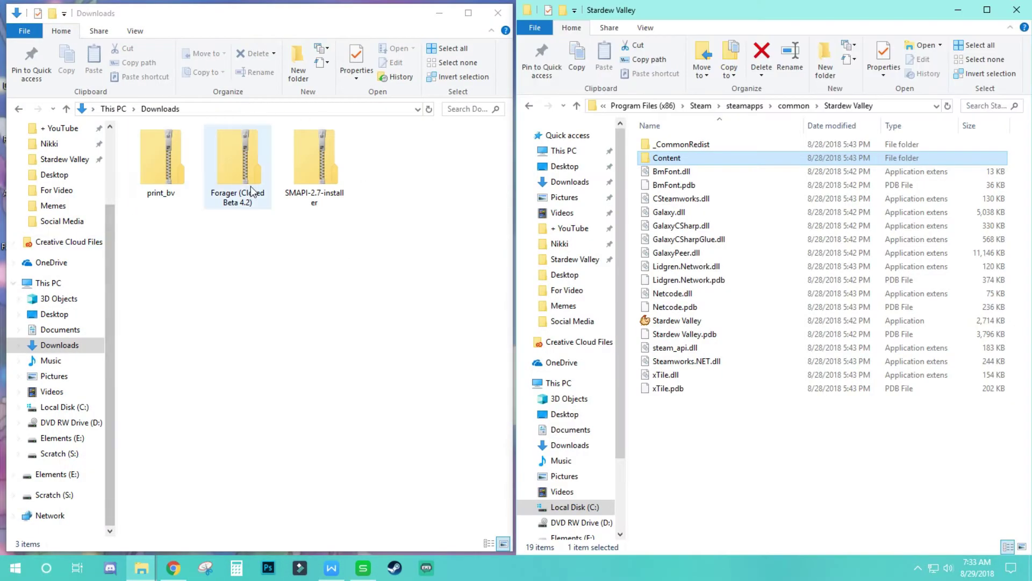
double_click(324, 157)
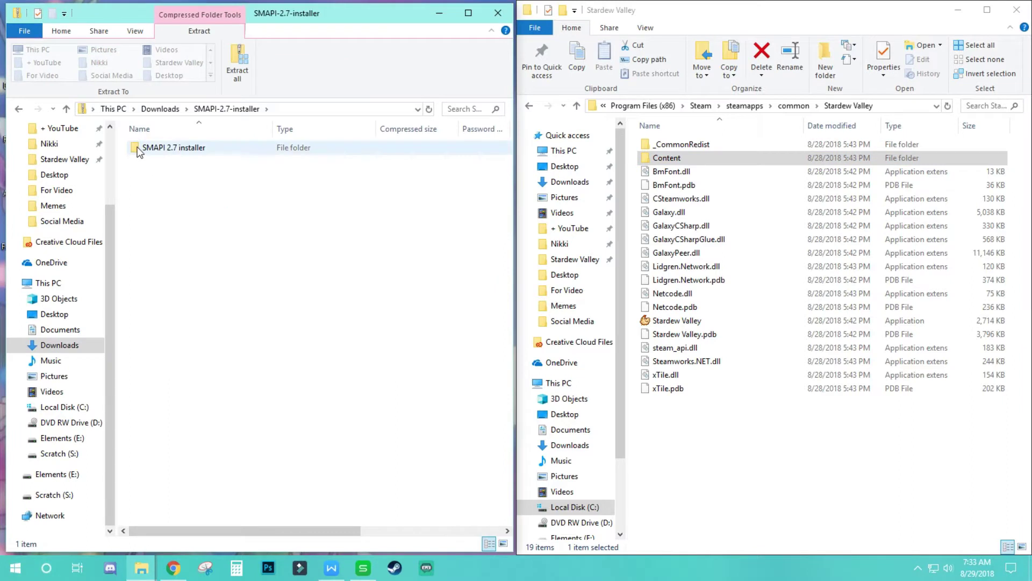
drag(139, 152, 635, 463)
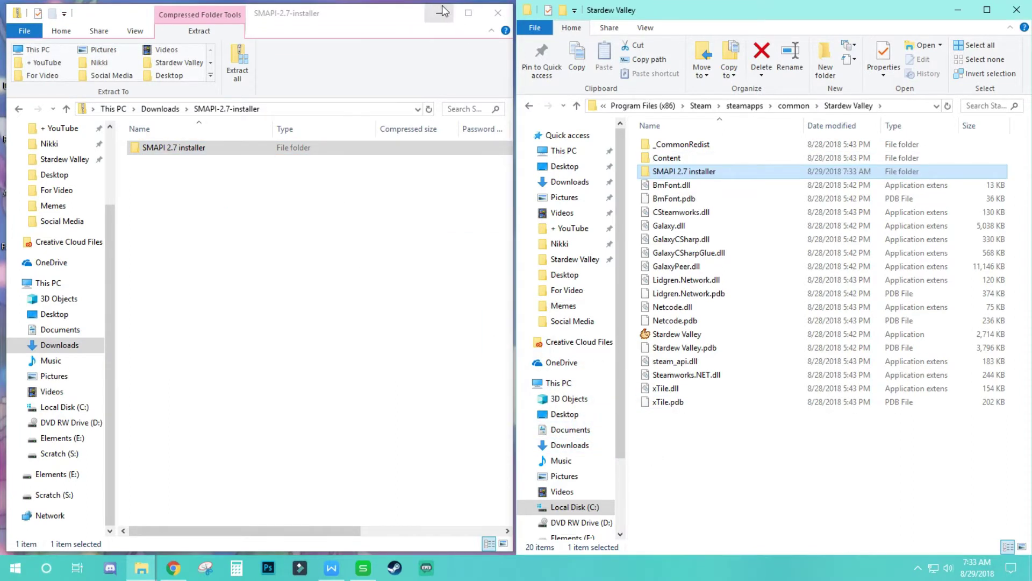
Delete the SMAPI-2.7-installer archive from Downloads and open the SMAPI 2.7 installer folder in the game folder.
click(160, 109)
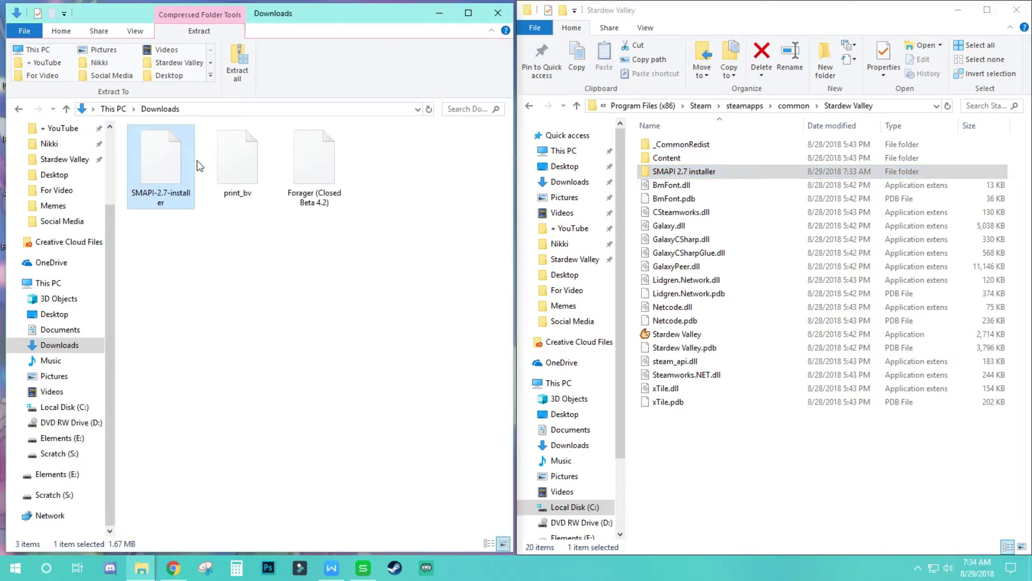
drag(167, 261, 163, 166)
key(Delete)
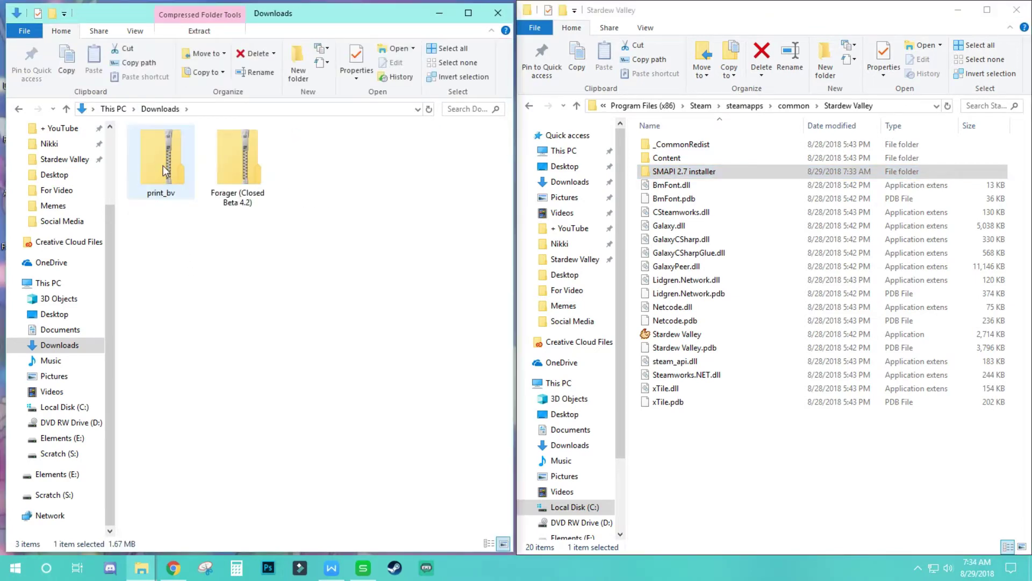
click(440, 13)
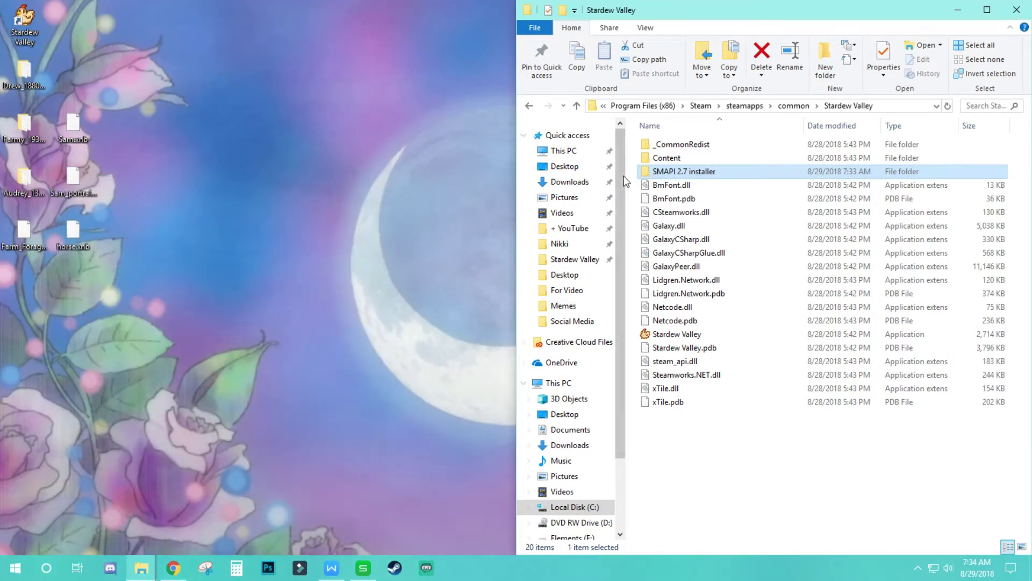
double_click(670, 170)
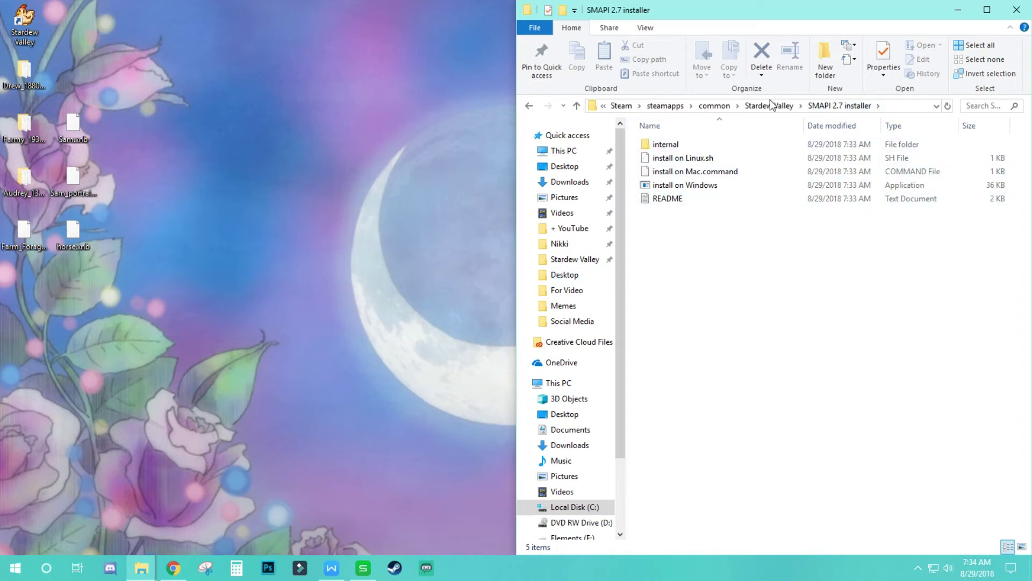
Run the SMAPI 2.7 installer for Windows, choose option 1 to install SMAPI, and close the installer window.
double_click(675, 186)
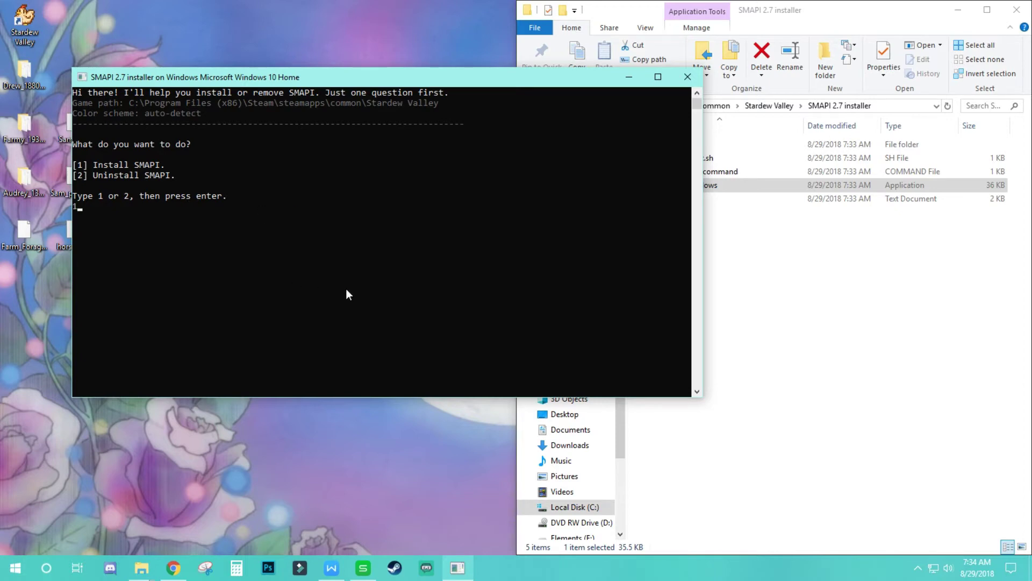
key(Return)
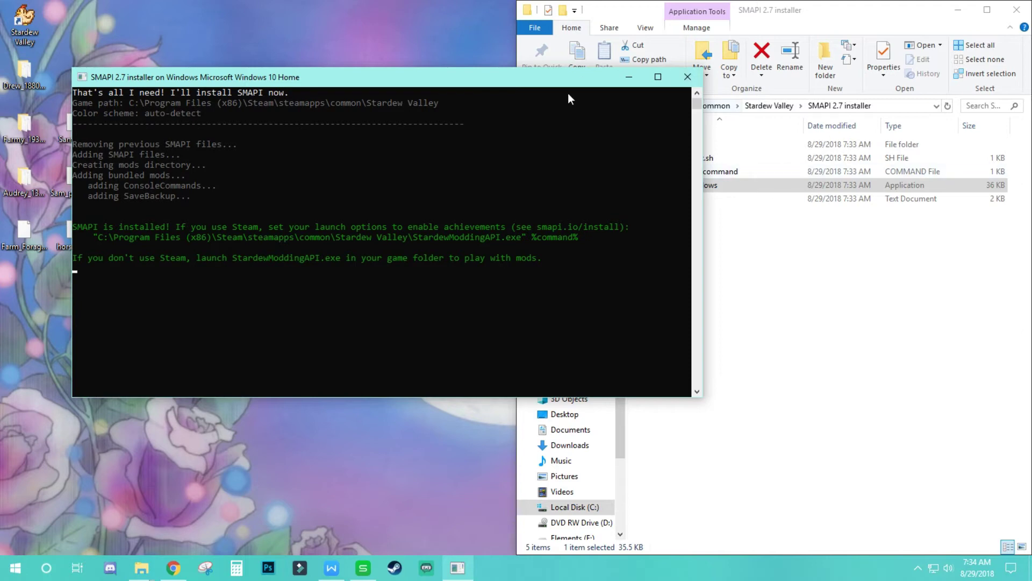
click(688, 76)
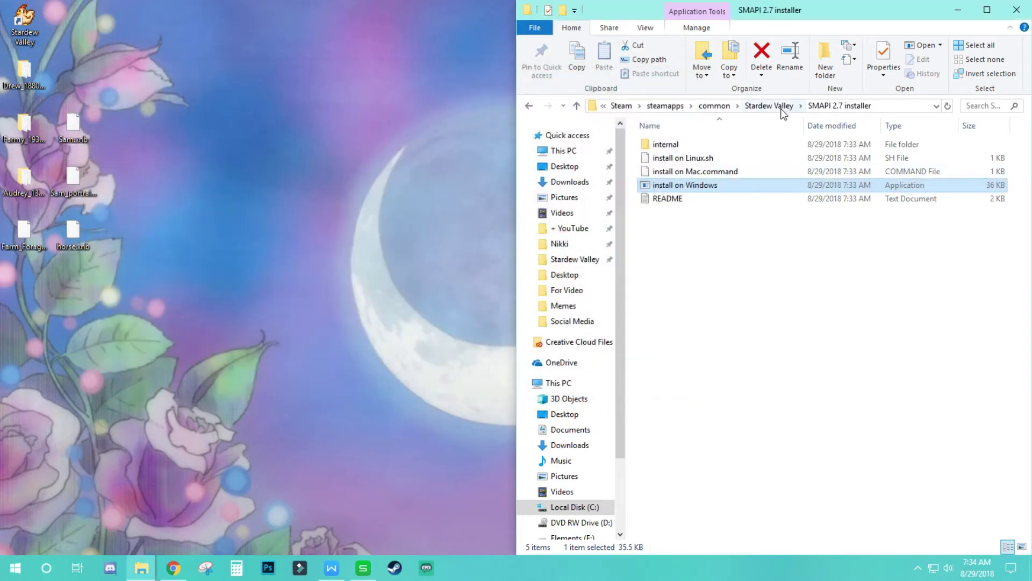
Return to the Stardew Valley game folder and look through the files added by the SMAPI installation.
click(775, 106)
scroll(696, 428, down, 2)
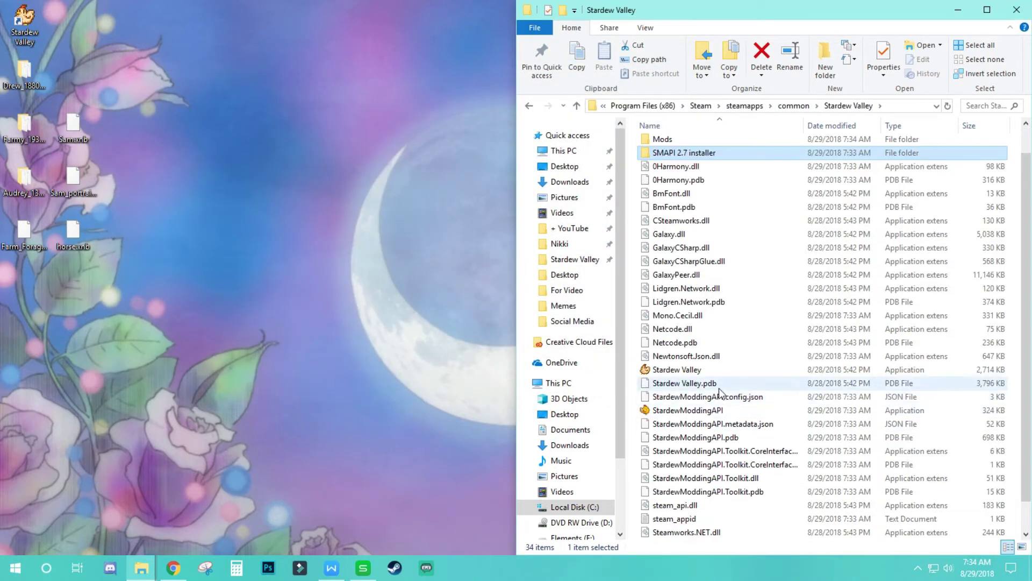
scroll(701, 389, up, 2)
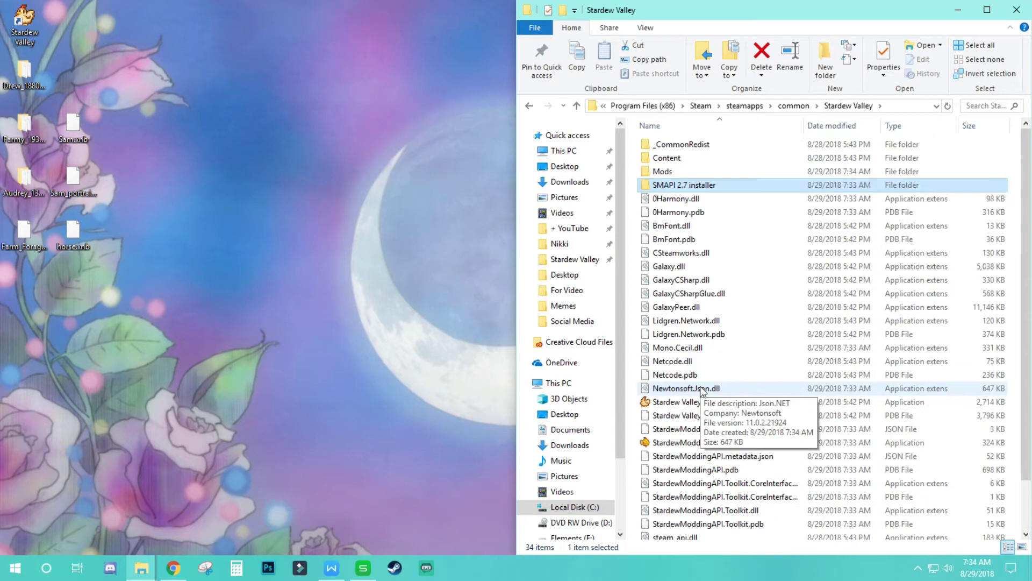
scroll(702, 392, down, 2)
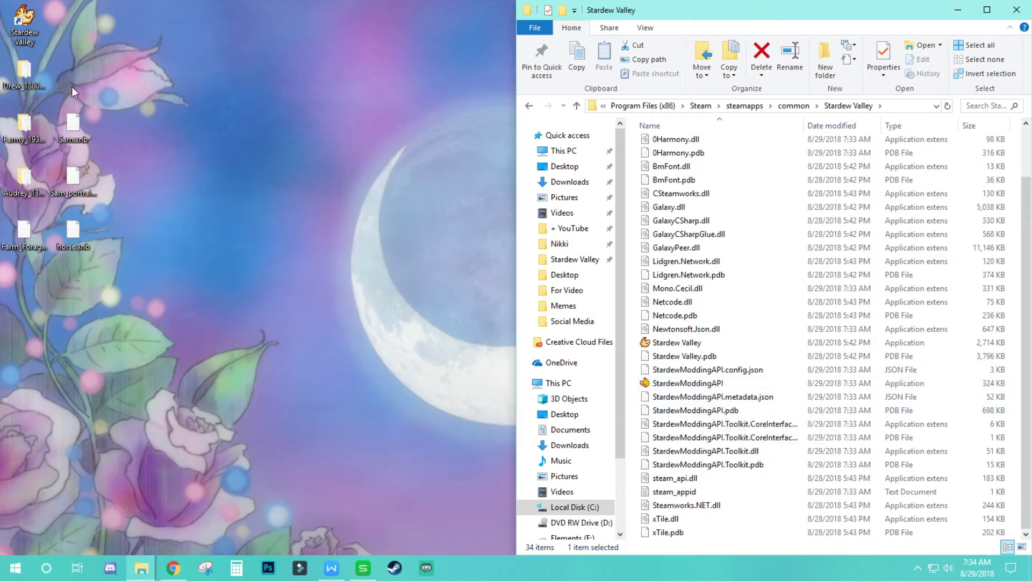
Create a shortcut to the StardewModdingAPI application and place it on the desktop beside the Stardew Valley shortcut.
drag(24, 25, 262, 196)
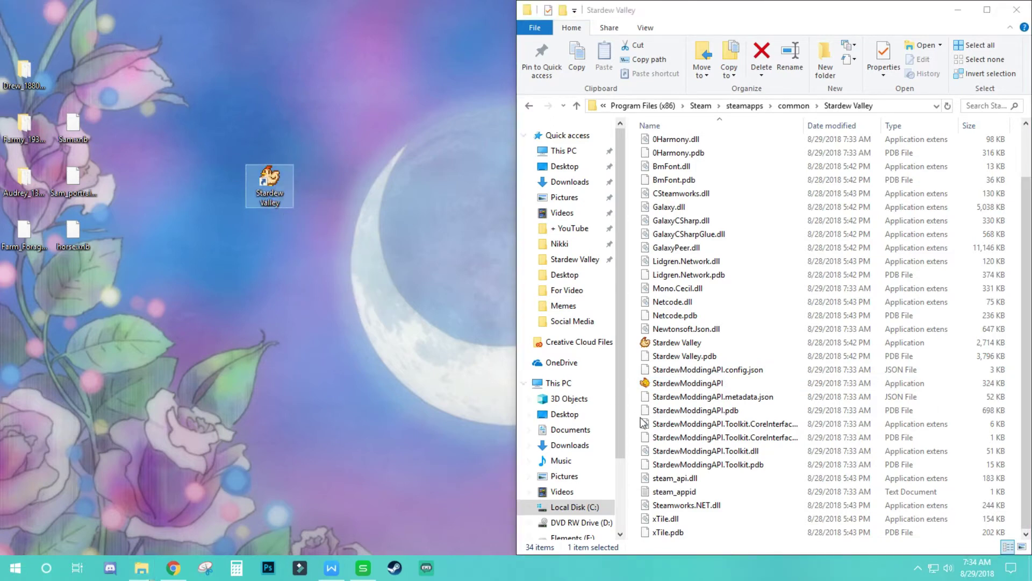
drag(43, 34, 42, 31)
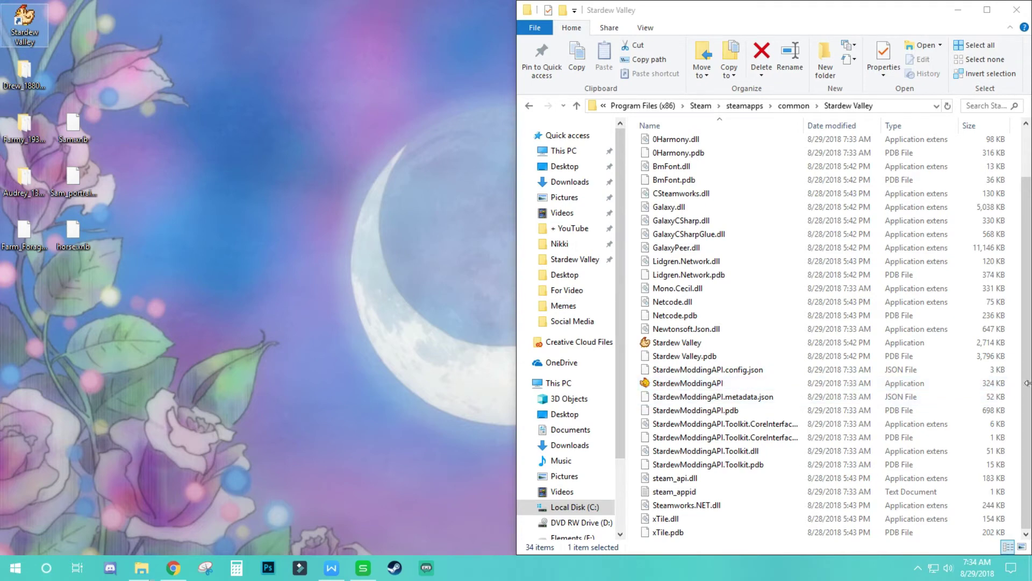
right_click(684, 386)
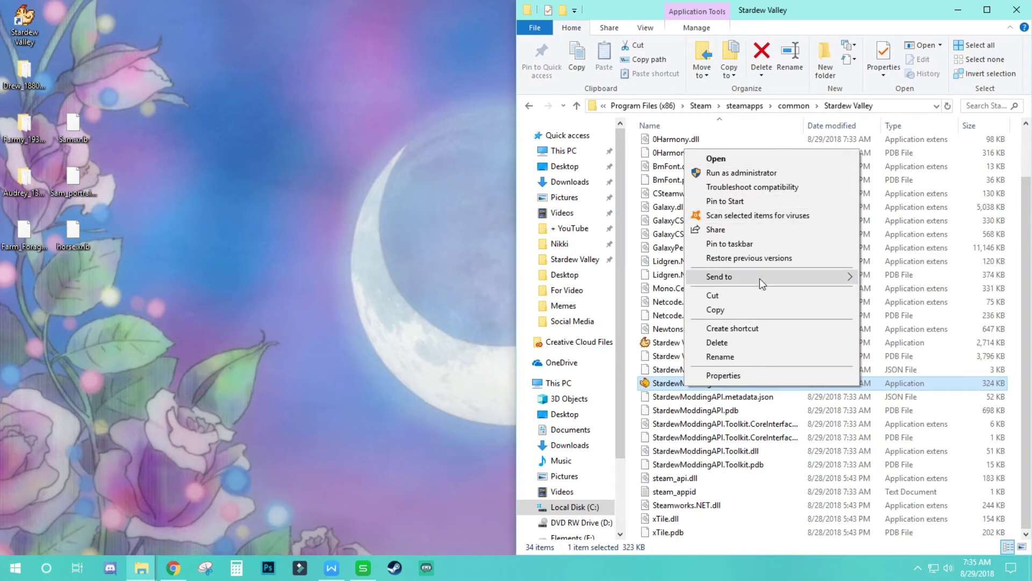
click(767, 330)
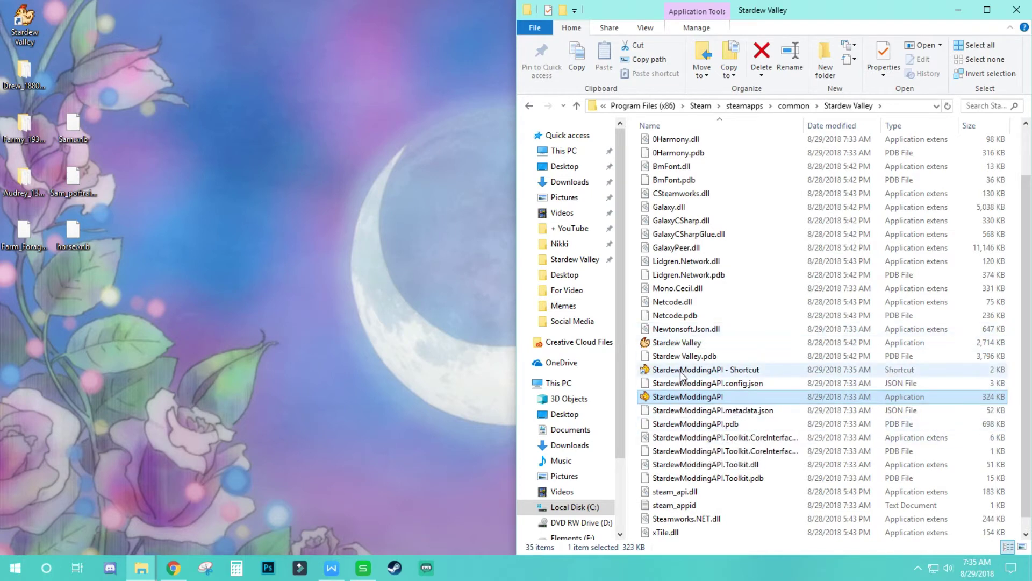
drag(682, 372, 251, 143)
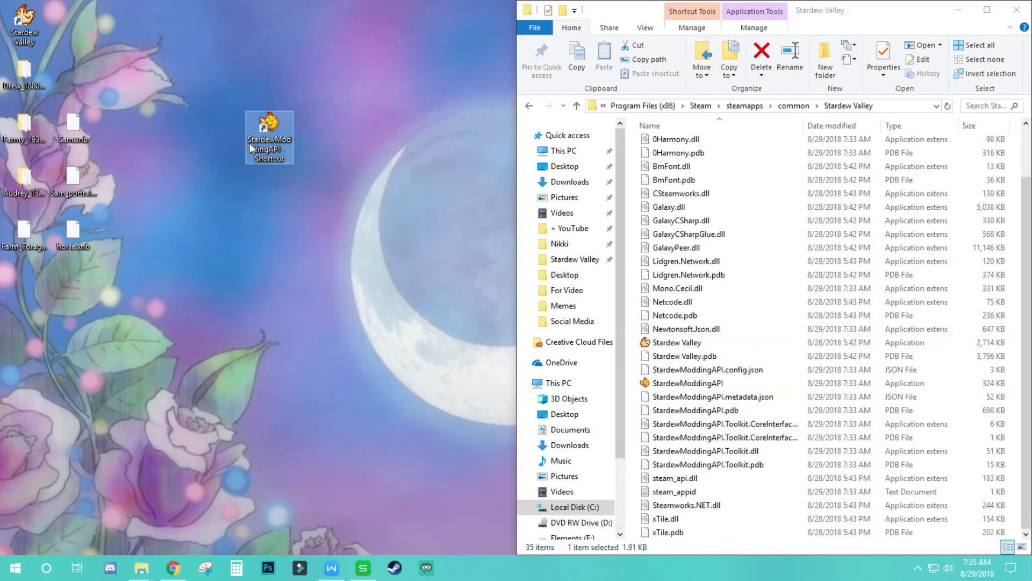
drag(86, 36, 85, 35)
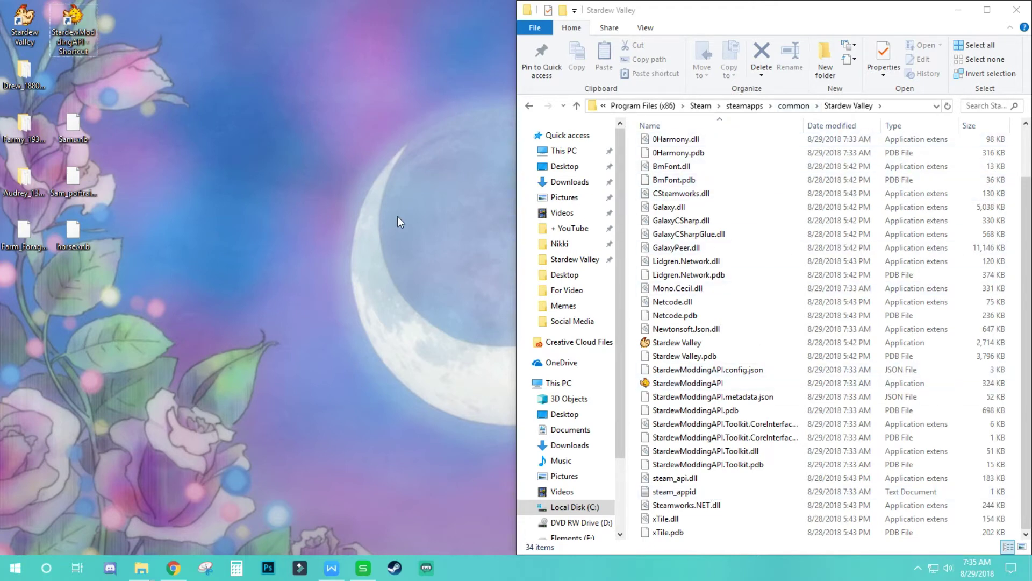
Look over the Stardew Valley game folder and open its Mods folder.
scroll(745, 295, up, 2)
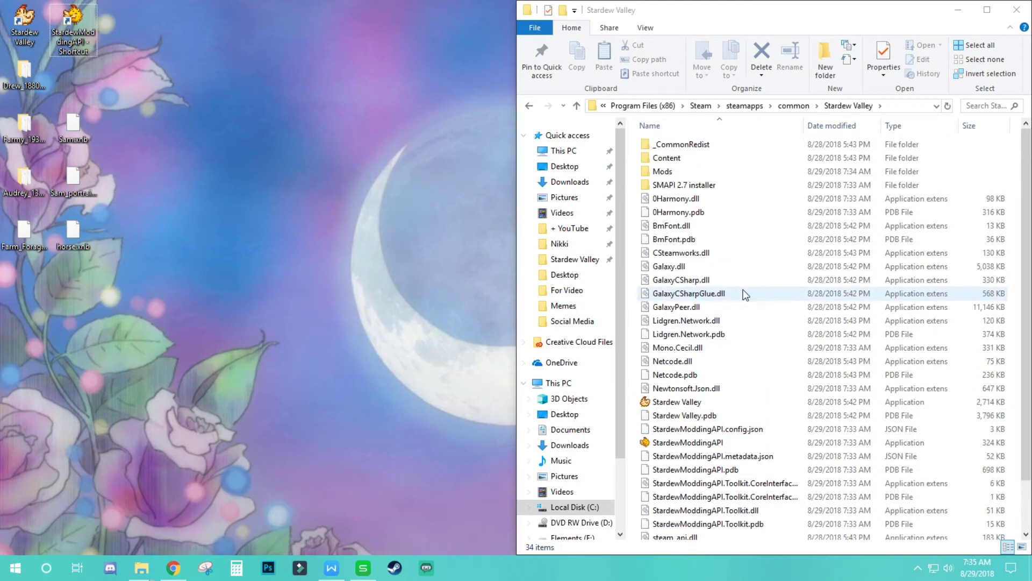
scroll(696, 422, down, 2)
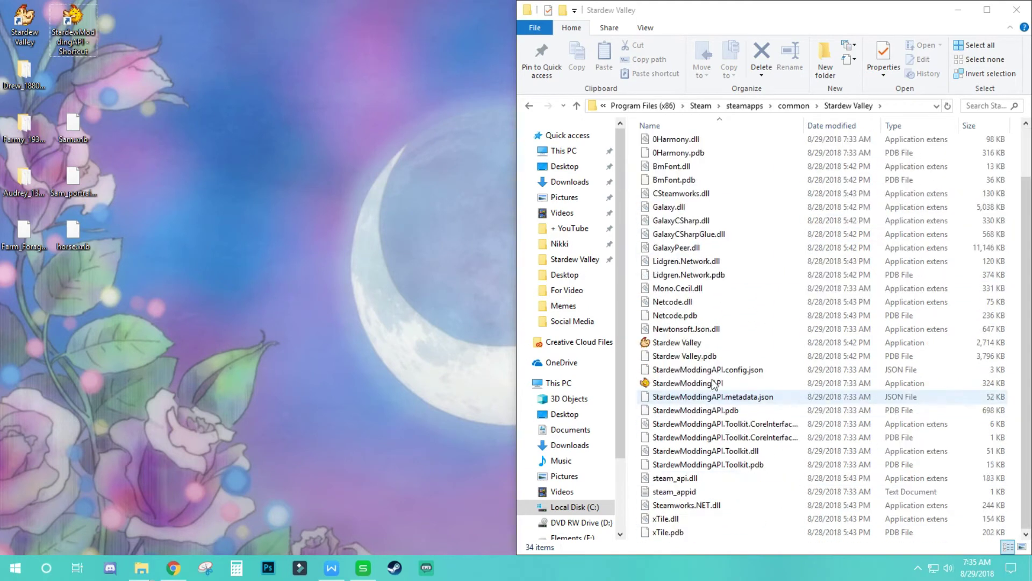
scroll(710, 409, up, 2)
scroll(715, 350, down, 2)
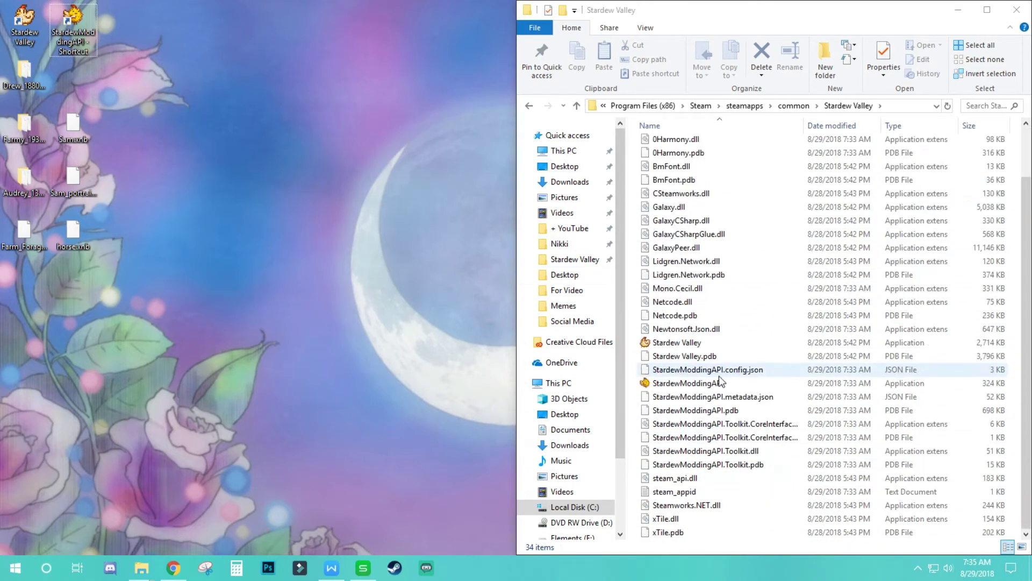
scroll(753, 209, up, 2)
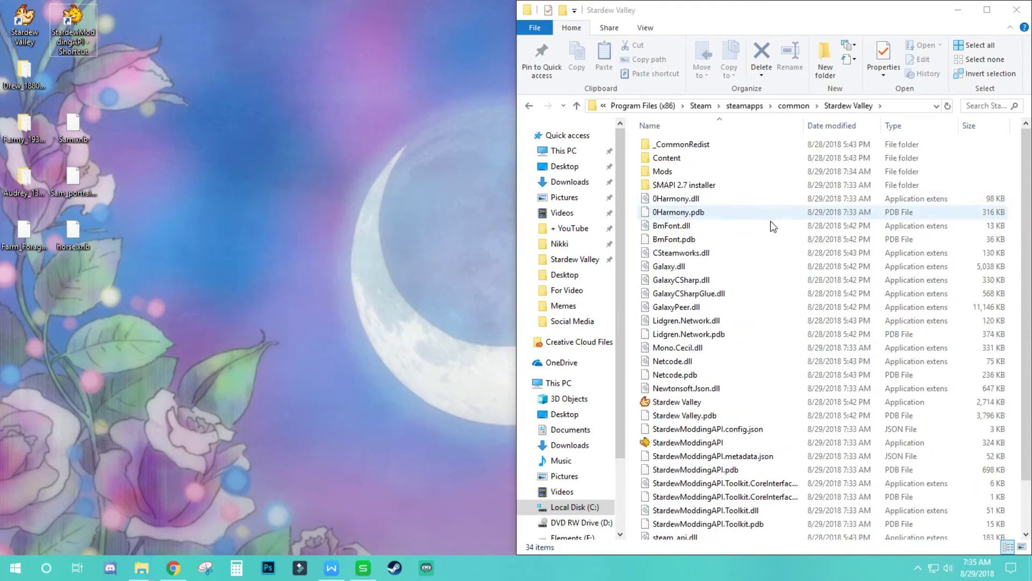
scroll(750, 377, down, 2)
scroll(721, 409, up, 2)
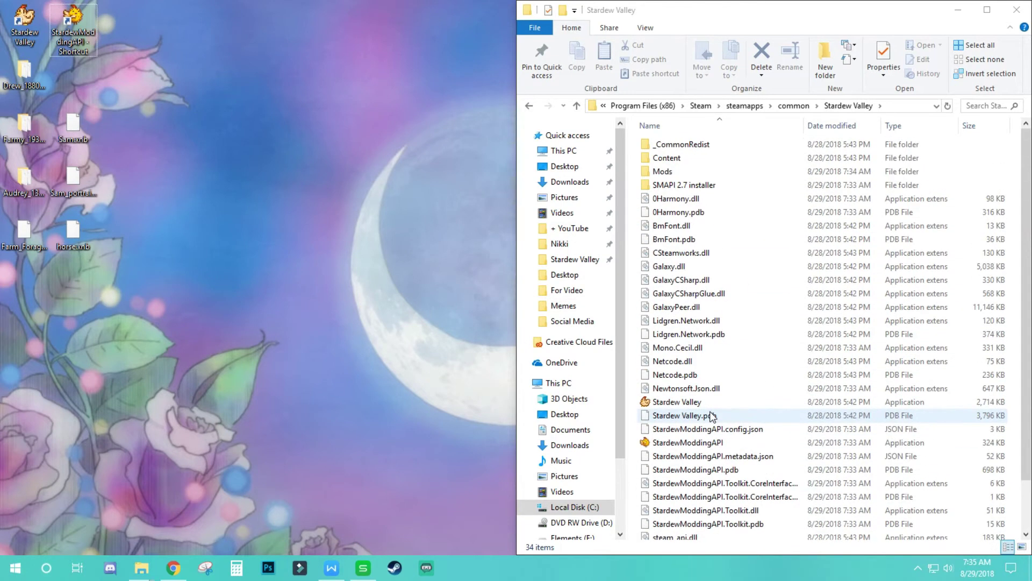
double_click(685, 172)
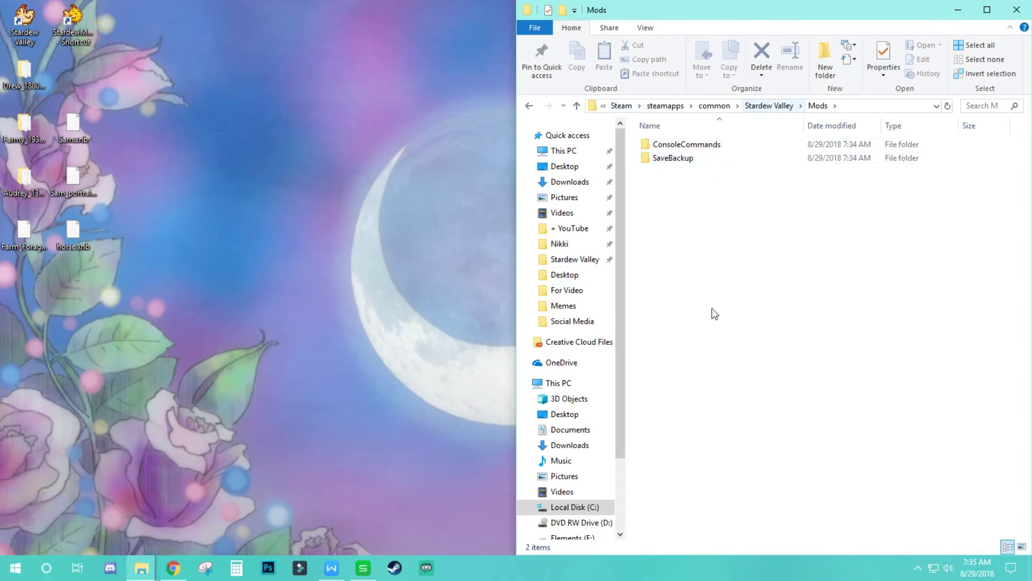
Minimize File Explorer, switch to Chrome, and close the duplicate SMAPI page and both Sam Gets a Makeover pages.
click(958, 10)
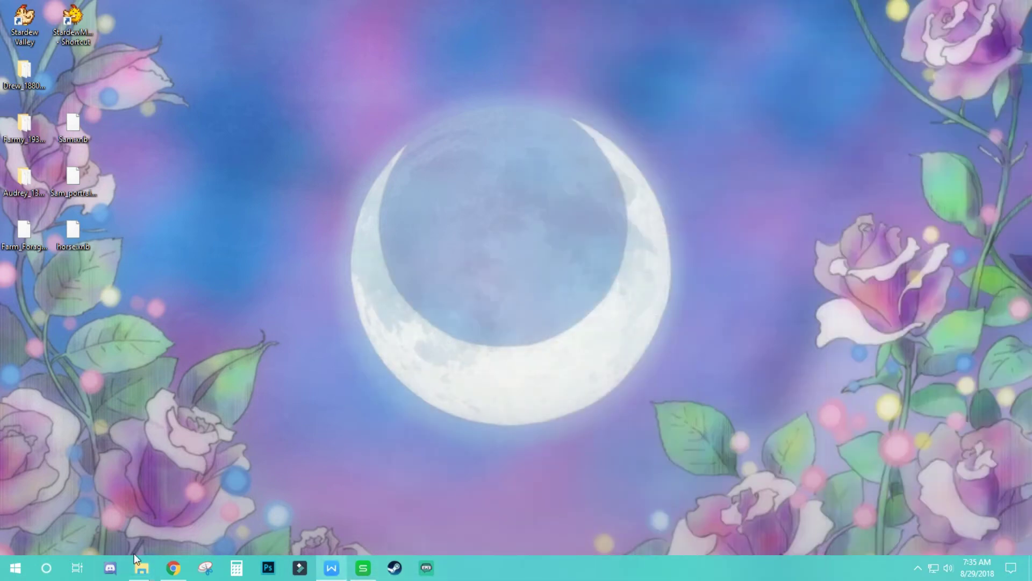
click(174, 568)
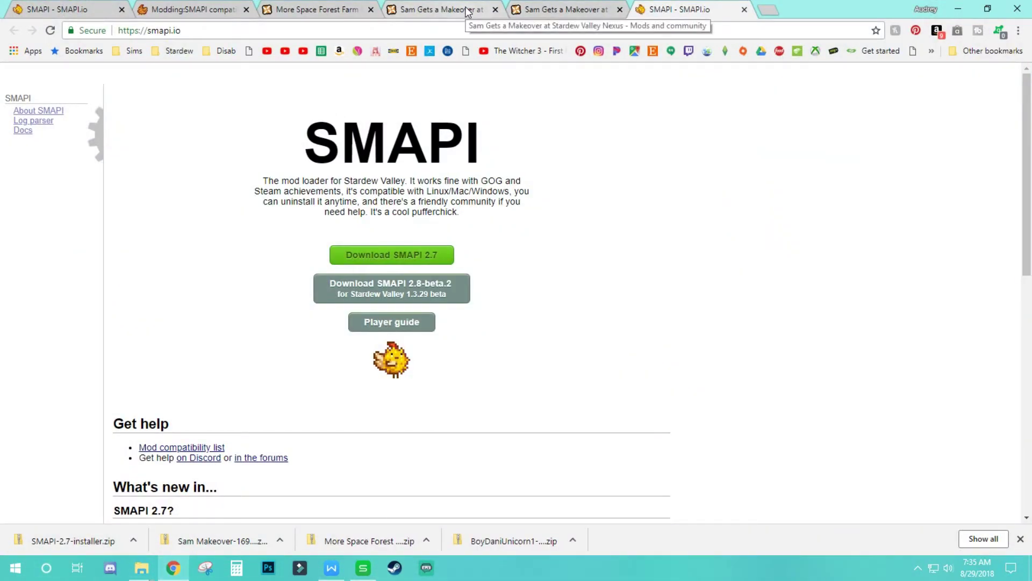
click(744, 9)
click(620, 9)
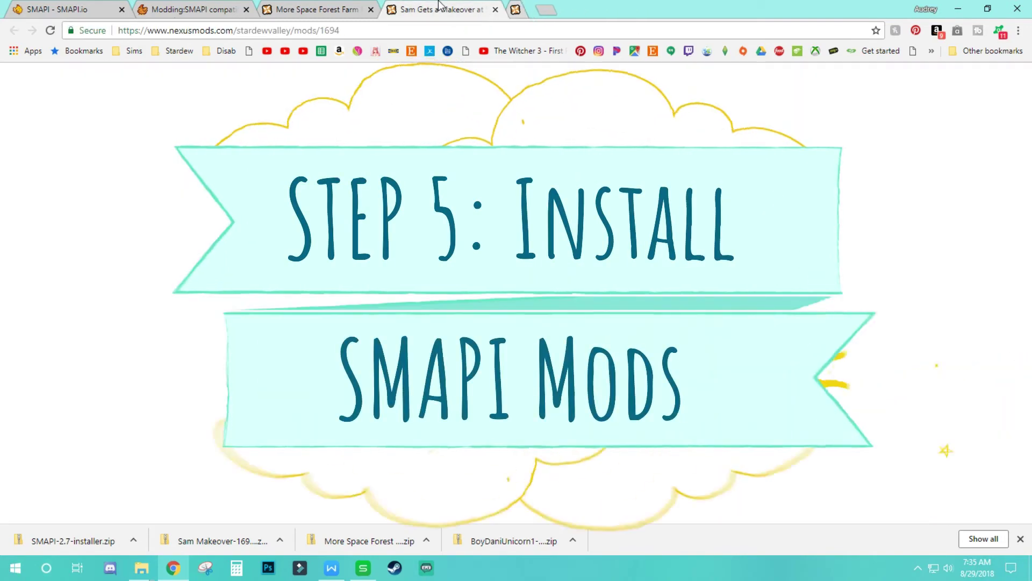
key(ctrl+w)
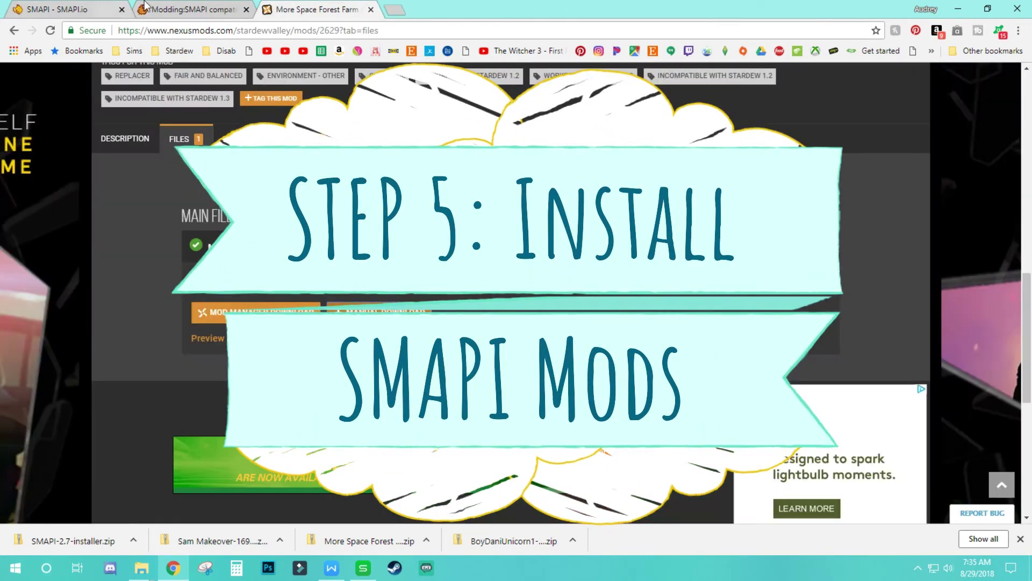
Examine the SMAPI mods table on the wiki's Modding:SMAPI compatibility page, checking each mod's compatibility status.
click(205, 8)
scroll(380, 258, up, 10)
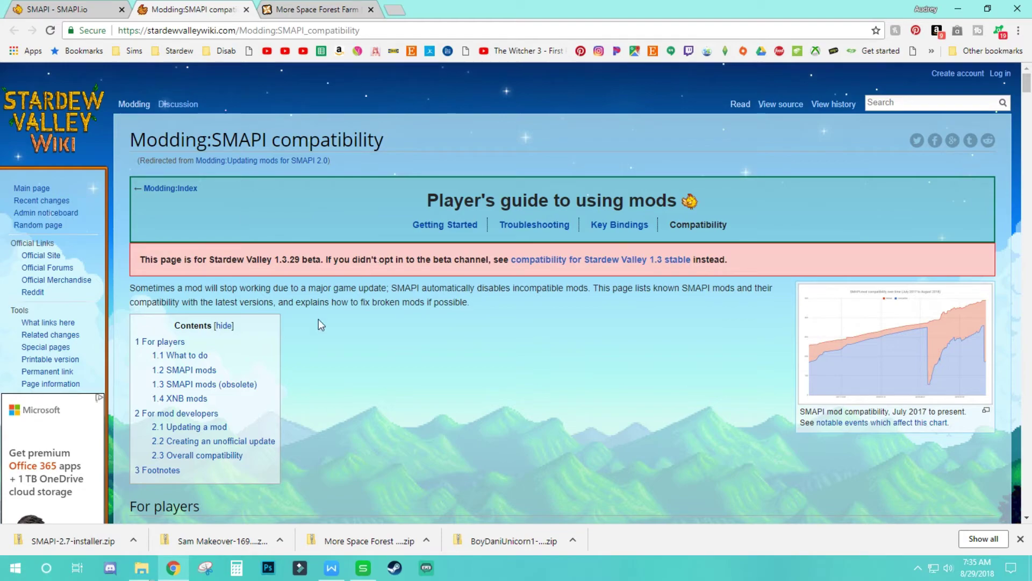
scroll(320, 324, down, 15)
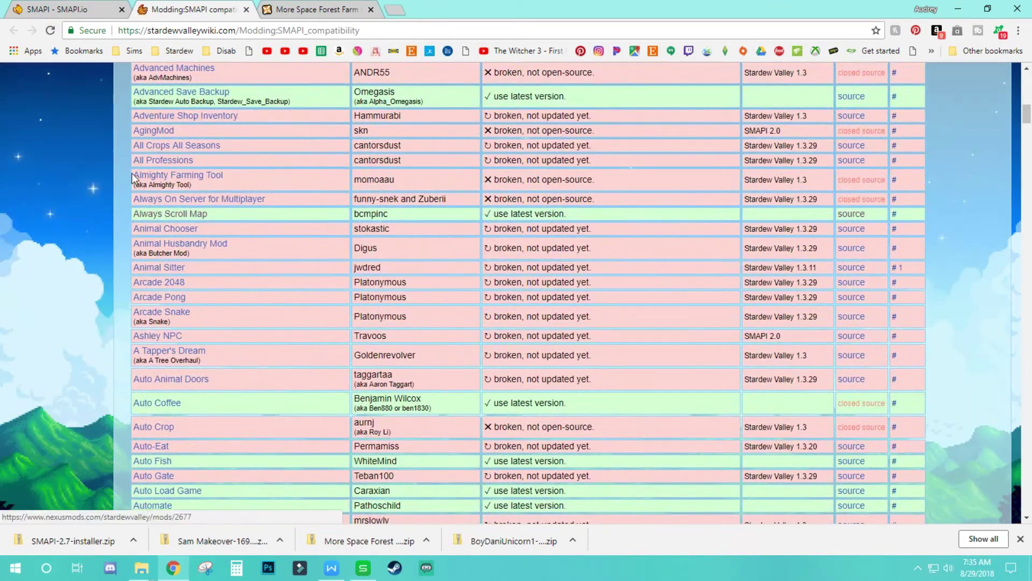
scroll(463, 330, up, 7)
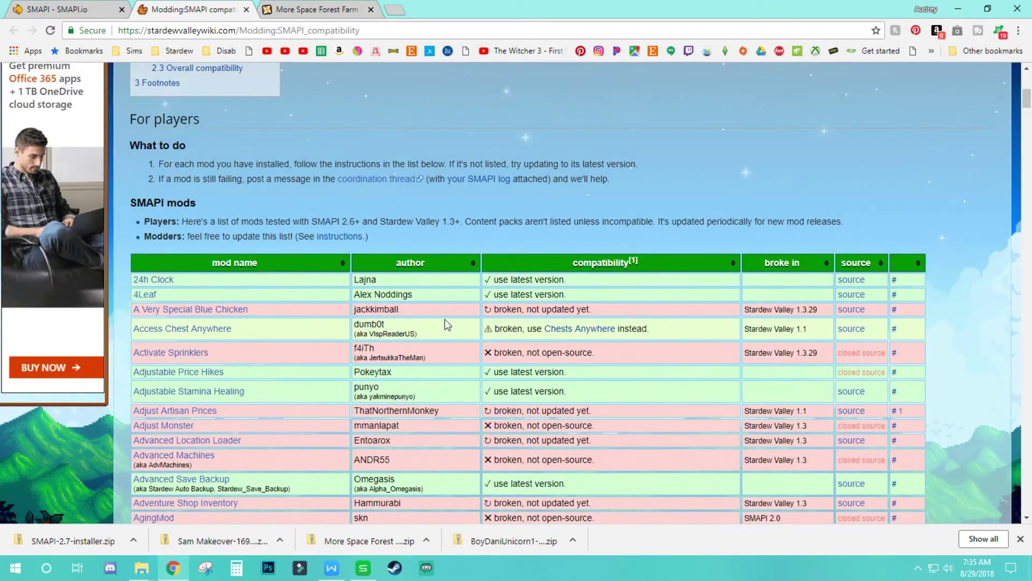
scroll(445, 323, down, 20)
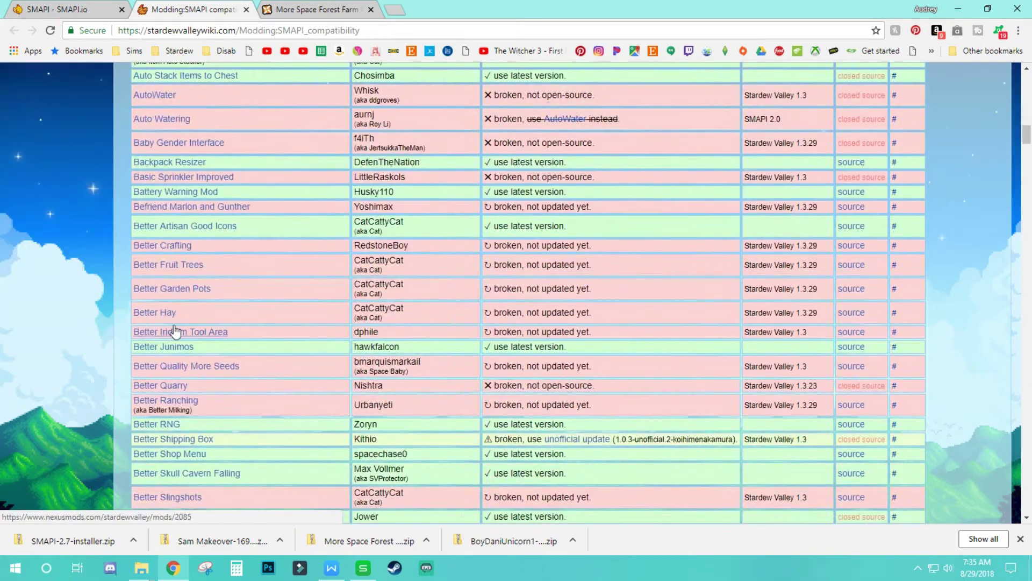
scroll(175, 332, down, 20)
scroll(229, 267, up, 5)
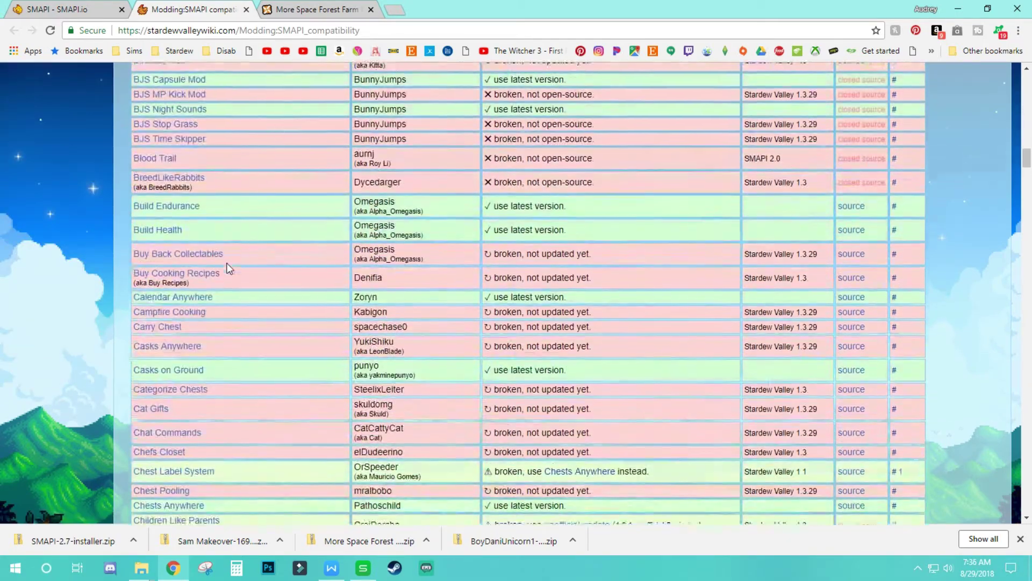
scroll(229, 268, up, 15)
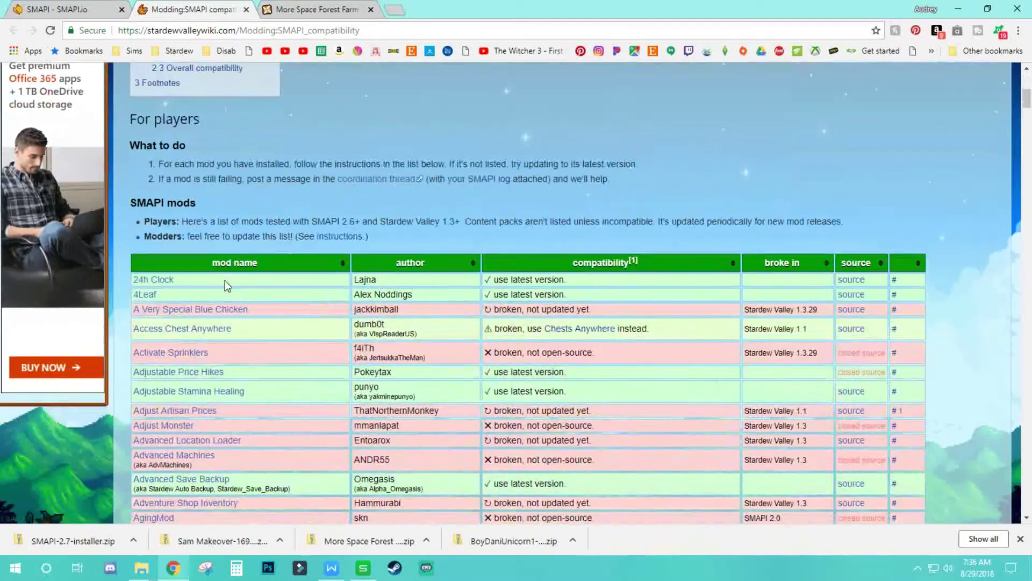
scroll(225, 280, down, 3)
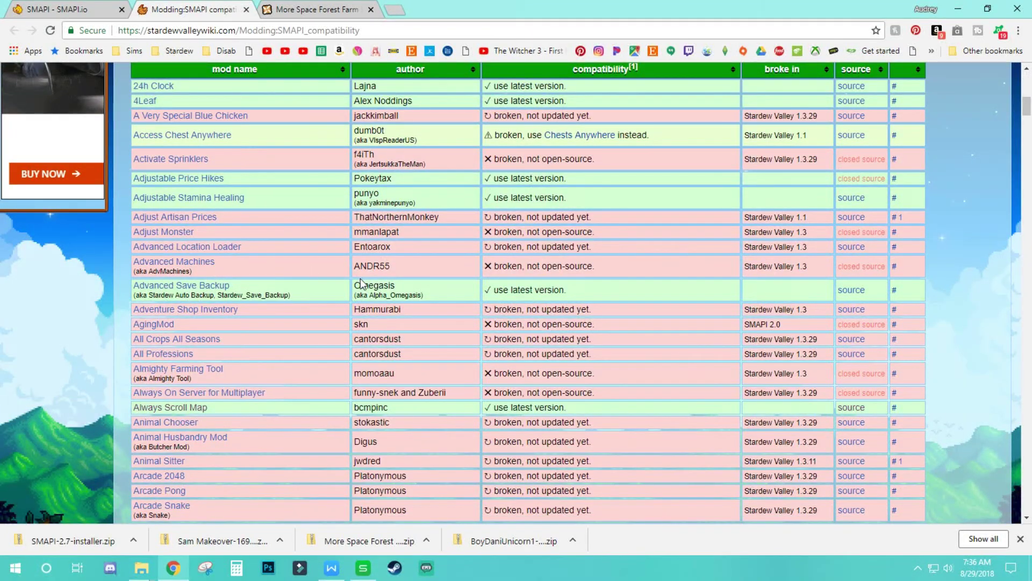
scroll(306, 279, up, 4)
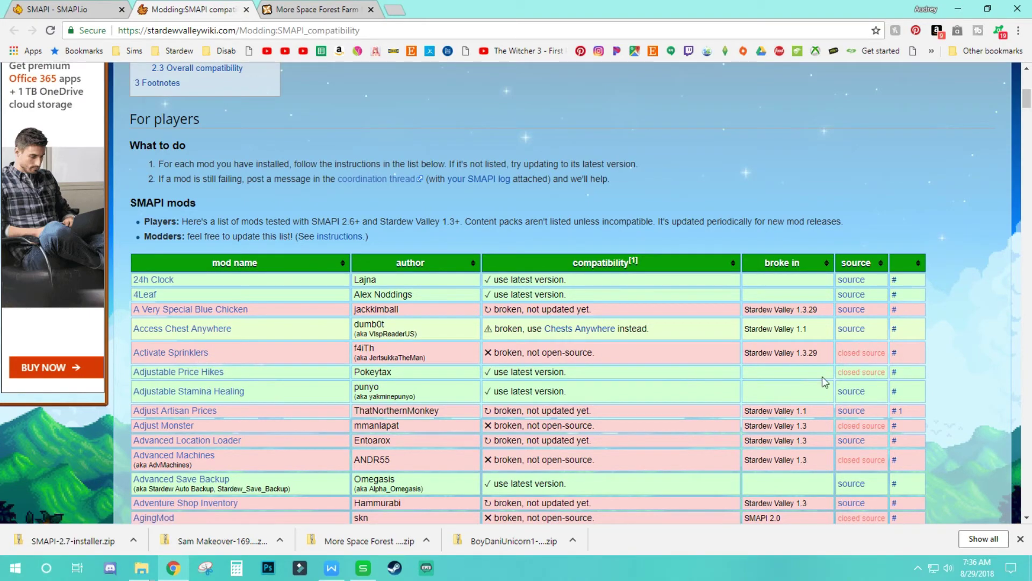
scroll(120, 270, down, 3)
scroll(551, 322, down, 12)
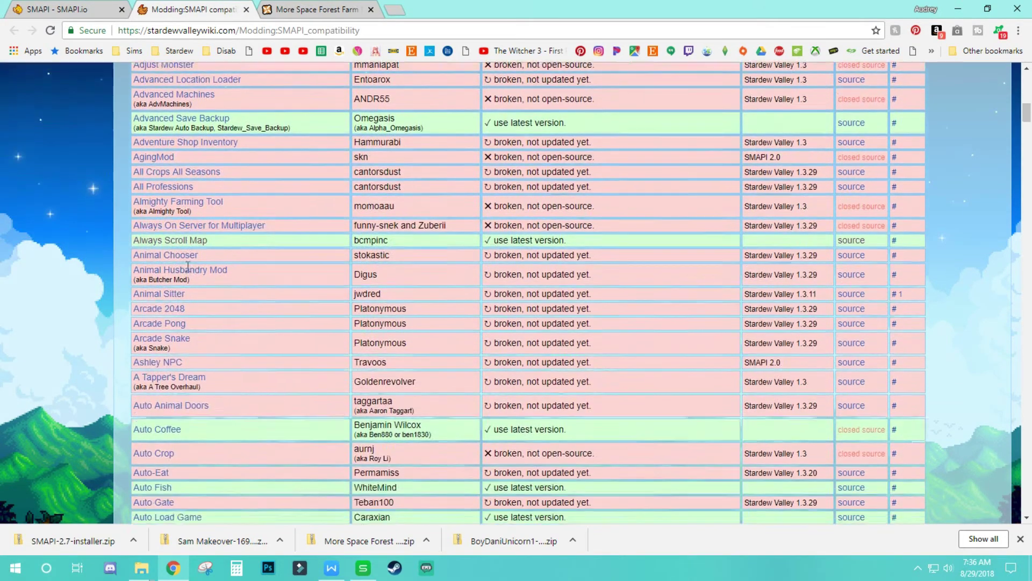
scroll(206, 301, down, 4)
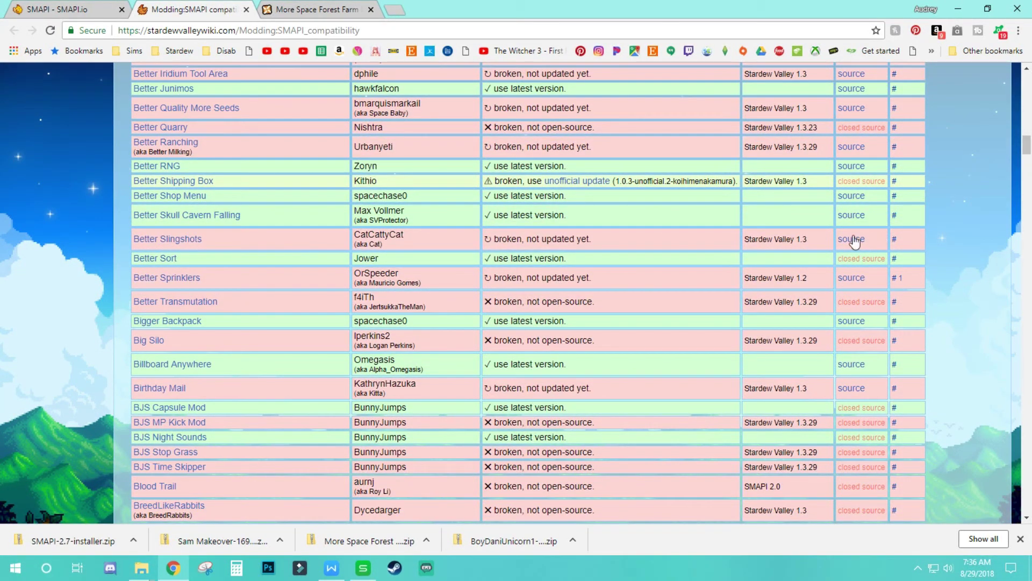
scroll(198, 366, down, 20)
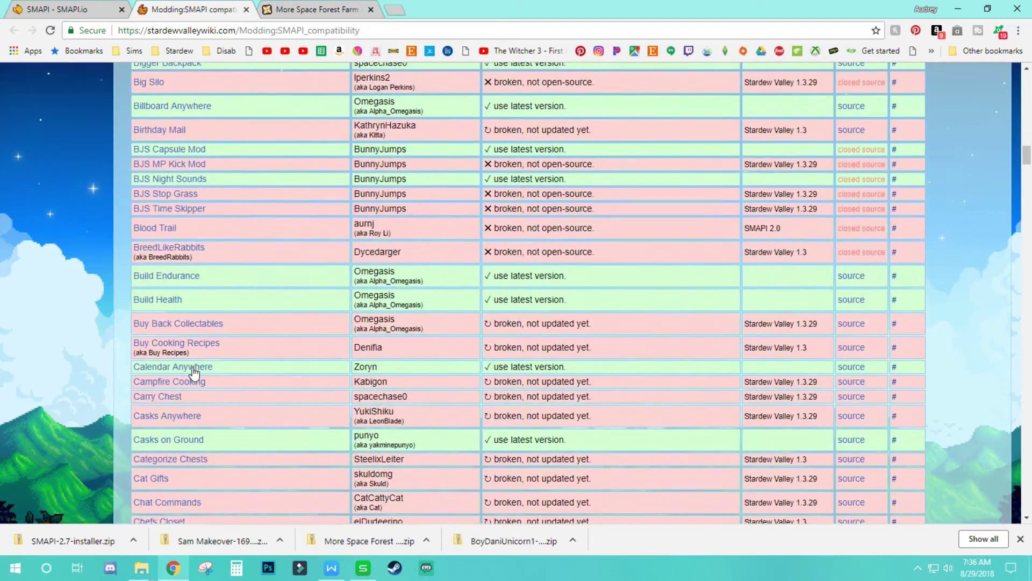
scroll(194, 366, down, 18)
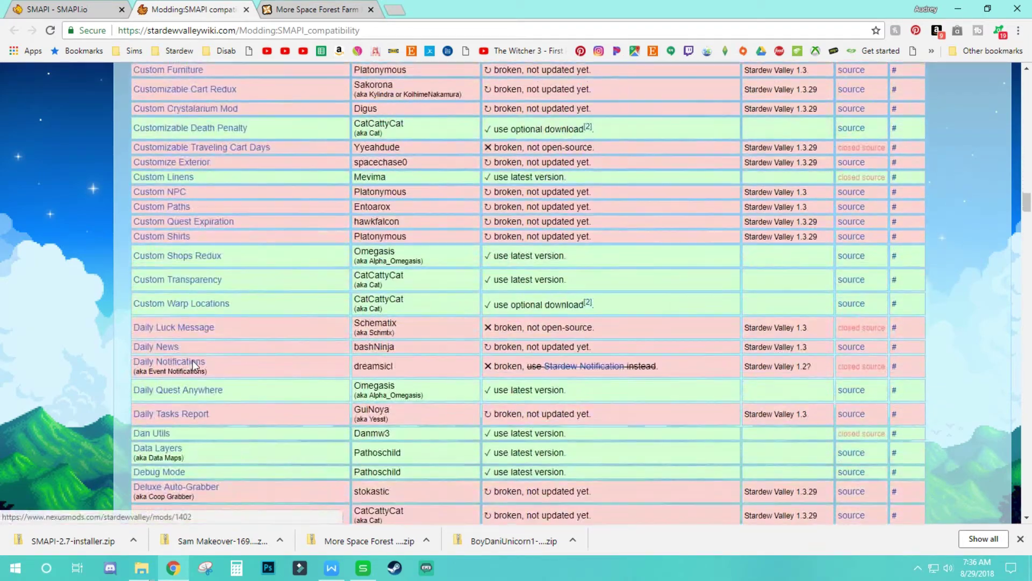
scroll(239, 332, down, 12)
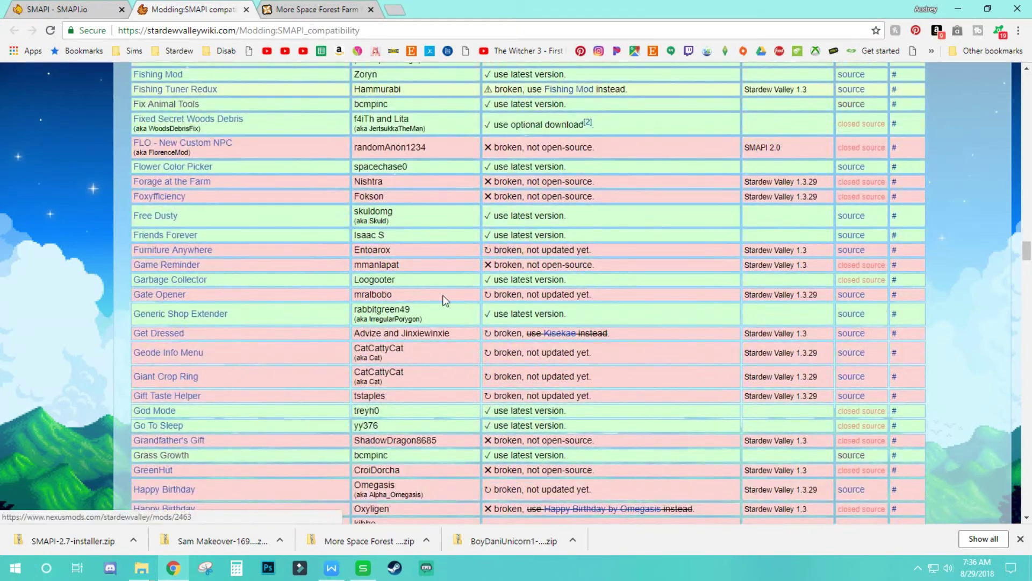
Find the Kisekae mod in the wiki's SMAPI compatibility table and open its Nexus Mods page in a new tab.
scroll(264, 252, up, 2)
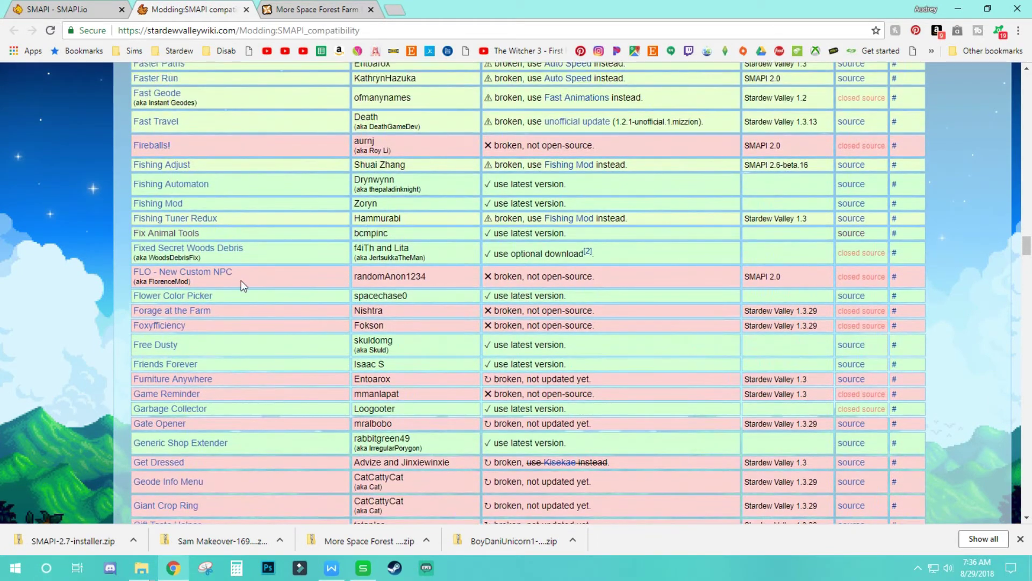
scroll(242, 262, up, 1)
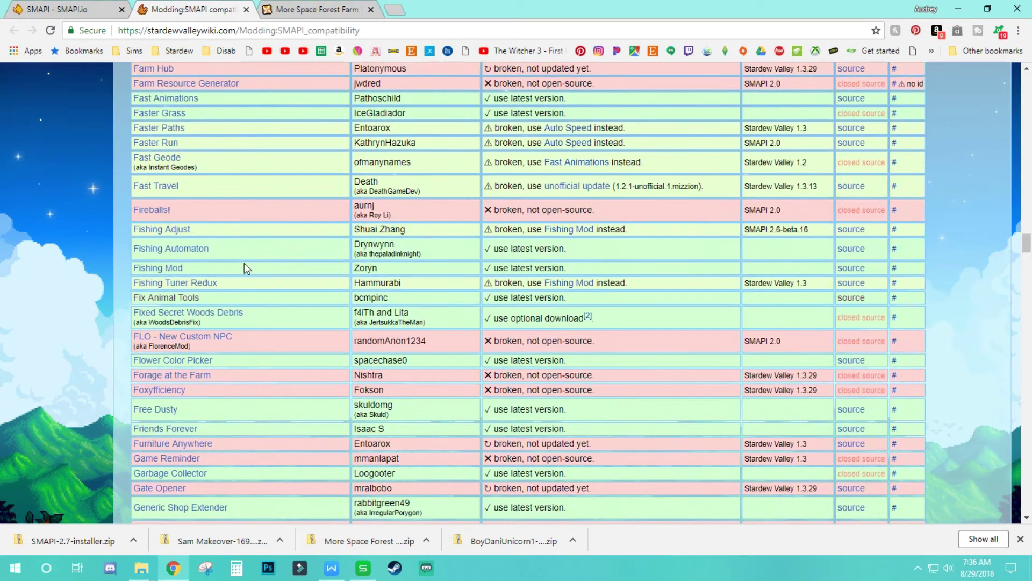
scroll(250, 270, down, 4)
scroll(256, 266, down, 13)
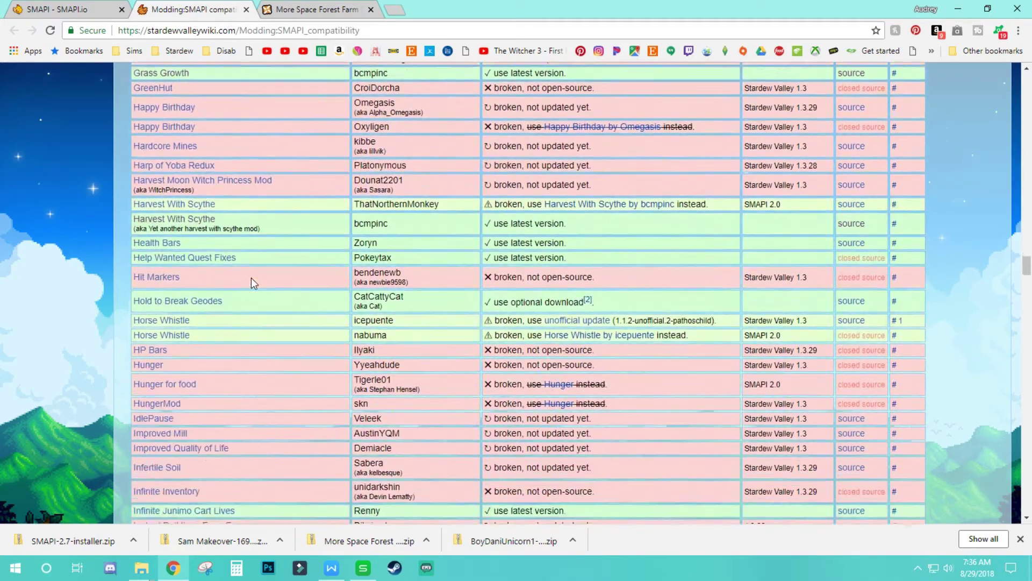
scroll(256, 281, down, 3)
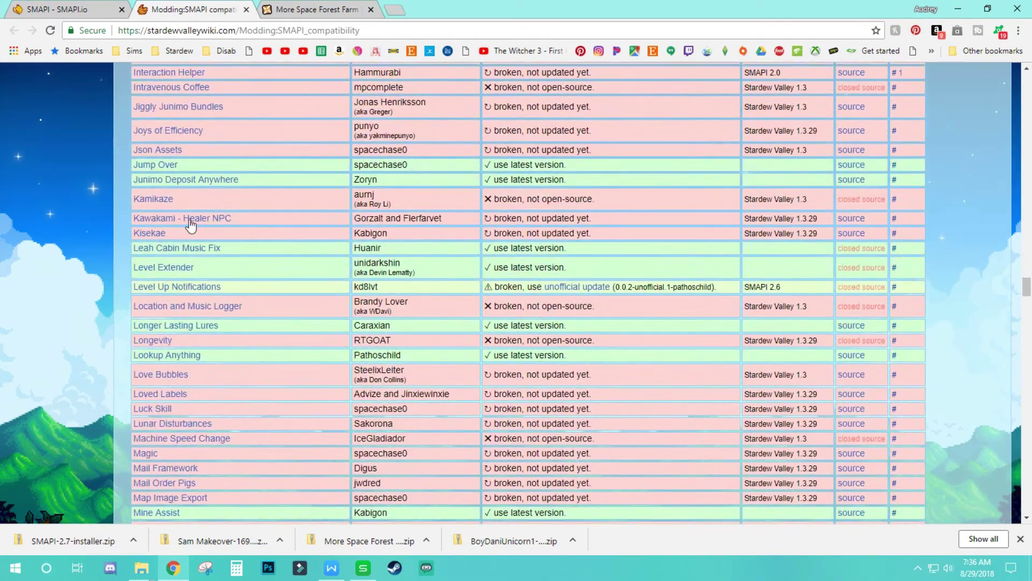
click(143, 235)
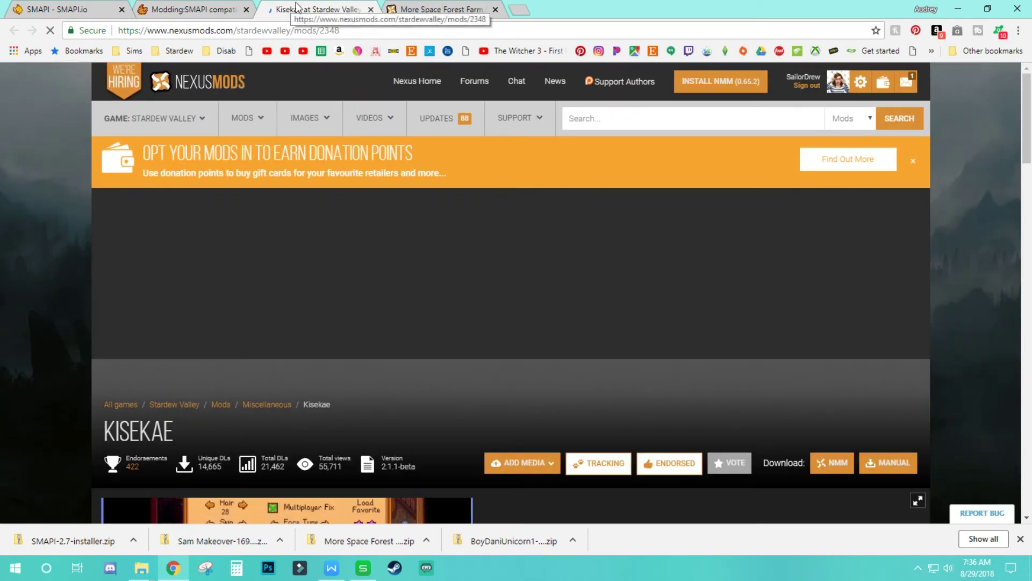
Look over the Kisekae mod page, examining its preview image, update details, game version compatibility, notices and description.
scroll(102, 286, down, 6)
scroll(113, 266, down, 6)
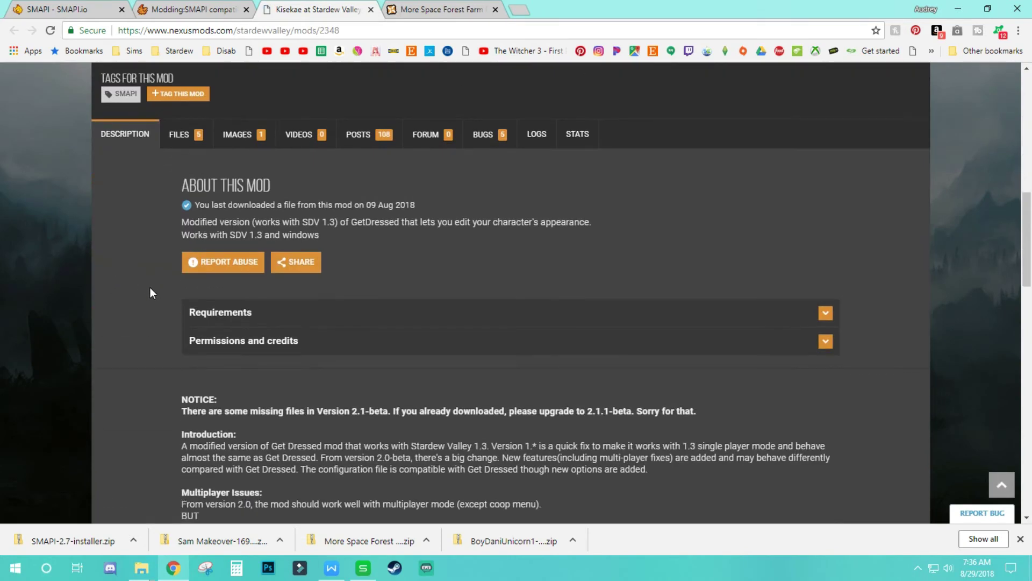
scroll(462, 344, up, 4)
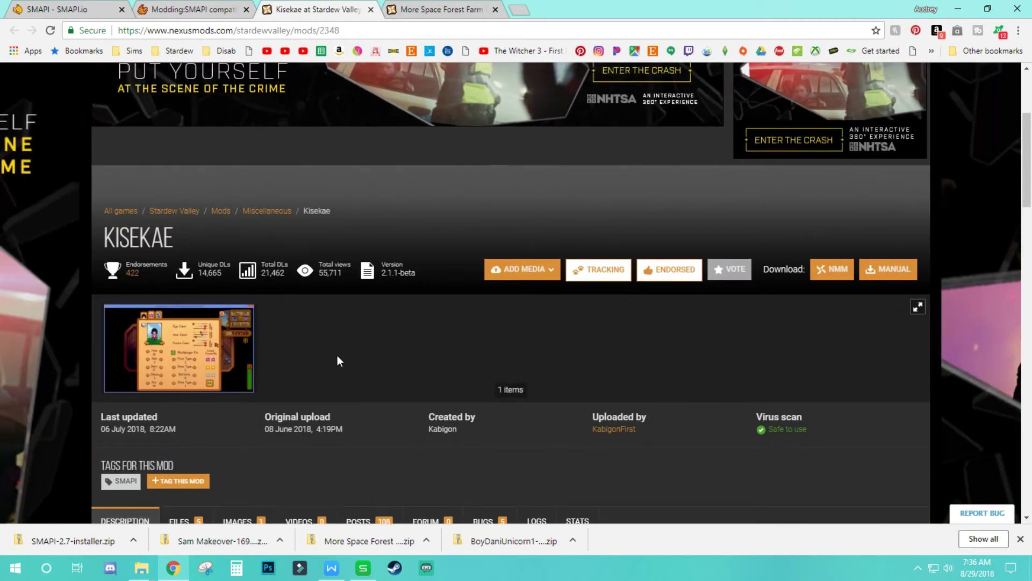
scroll(336, 359, down, 12)
scroll(242, 318, up, 7)
scroll(231, 325, down, 14)
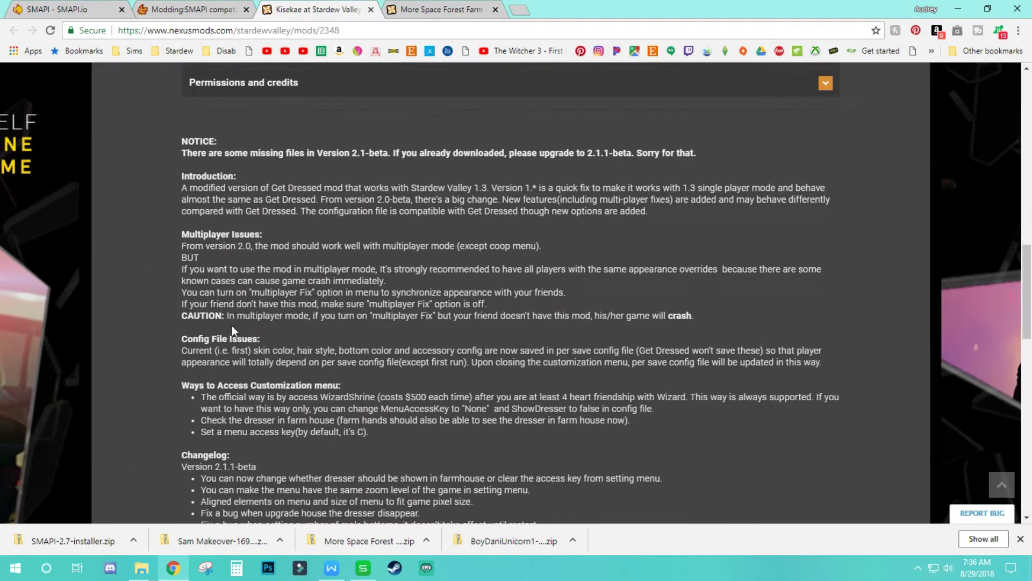
scroll(294, 358, up, 6)
scroll(295, 360, up, 10)
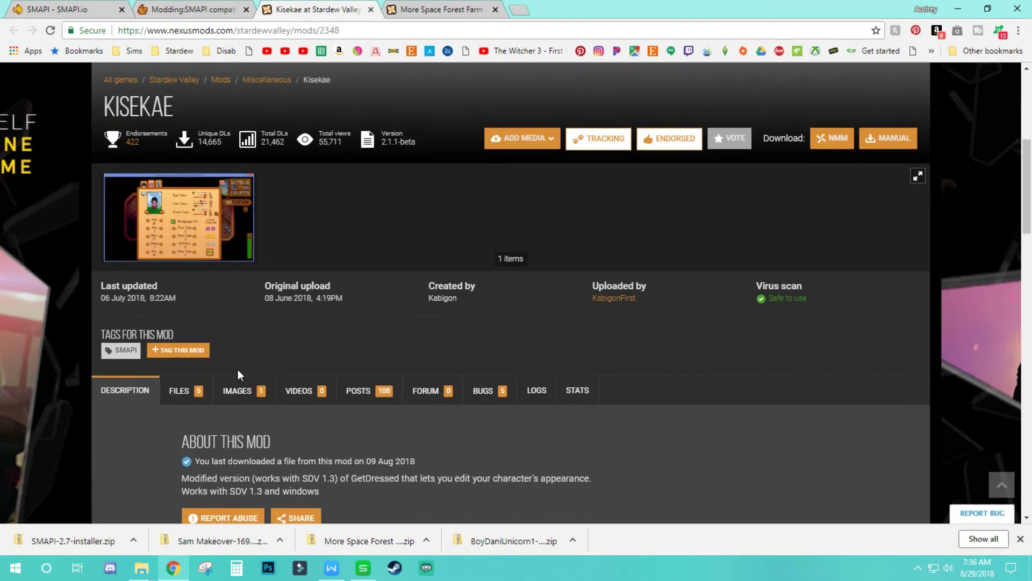
scroll(238, 370, down, 4)
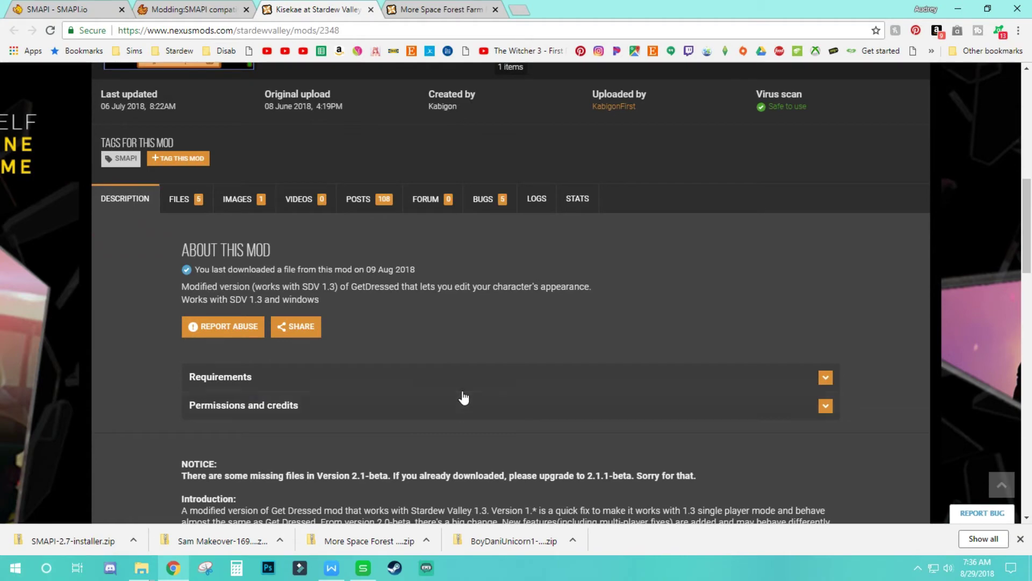
scroll(346, 339, up, 7)
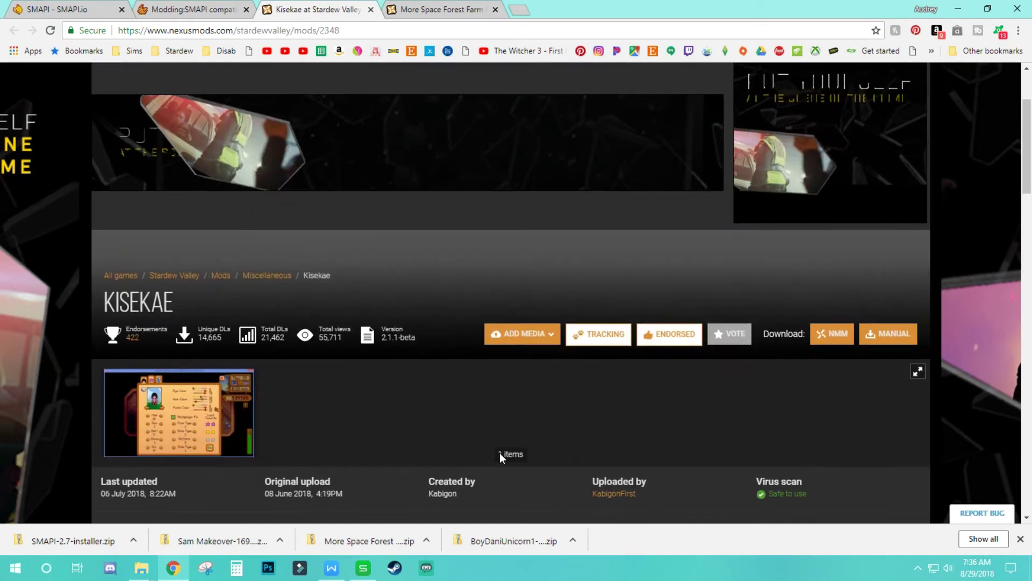
scroll(366, 376, down, 4)
scroll(241, 292, up, 2)
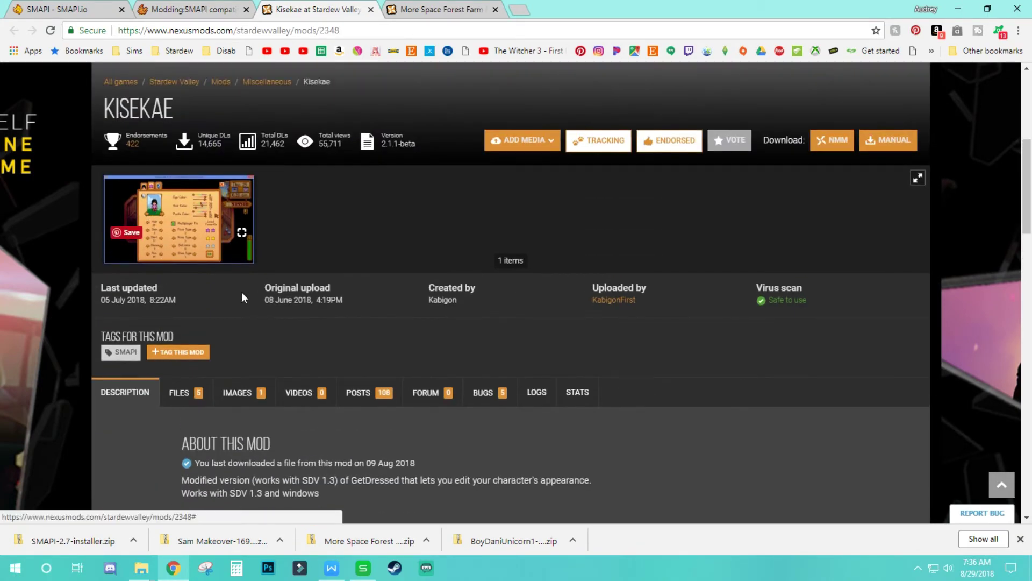
scroll(258, 270, down, 6)
Expand Kisekae's requirements and open the page of Ran's Fancy Farmer, the mod listed as requiring it.
click(272, 257)
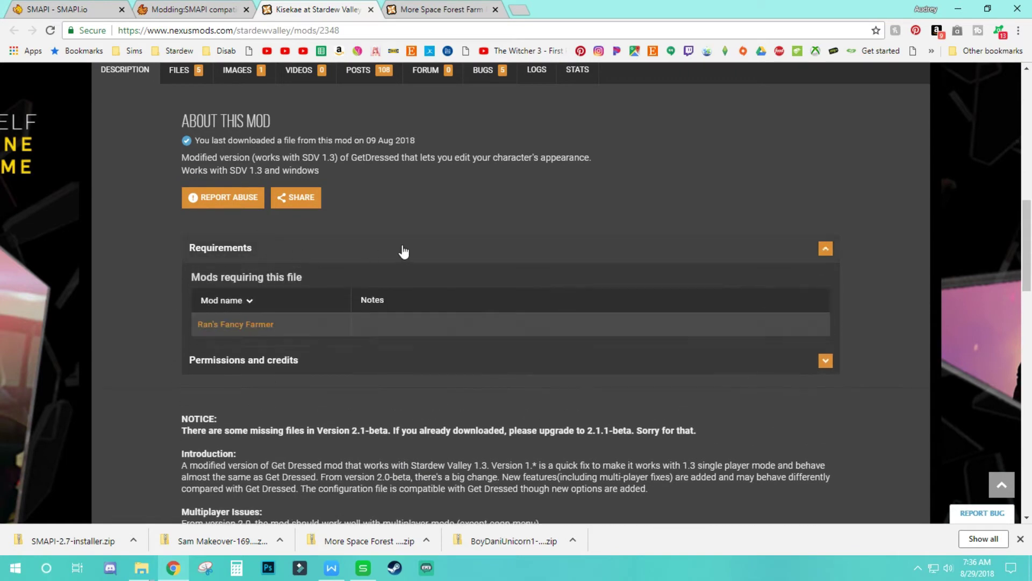
scroll(417, 249, up, 1)
scroll(253, 355, down, 1)
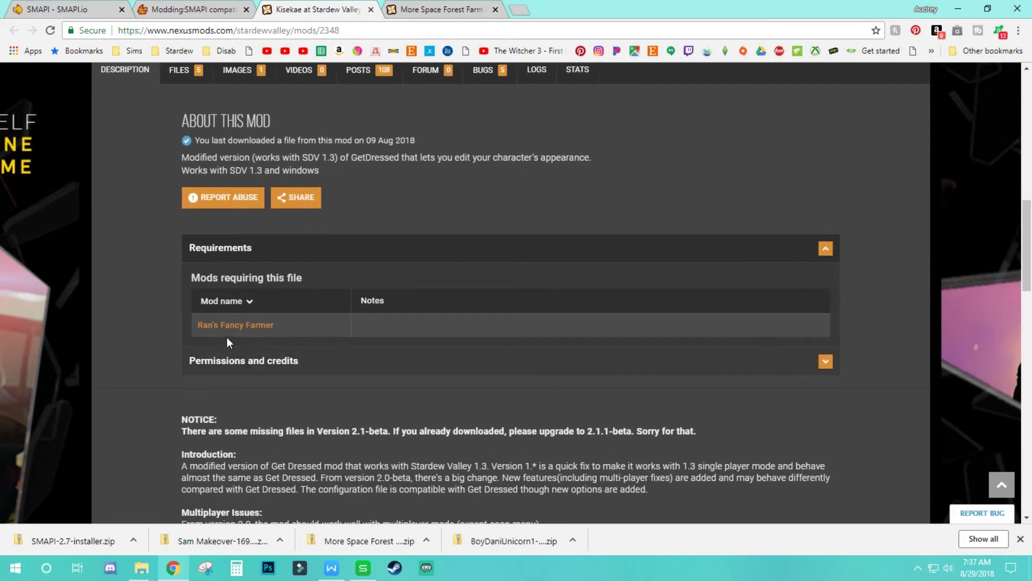
click(262, 327)
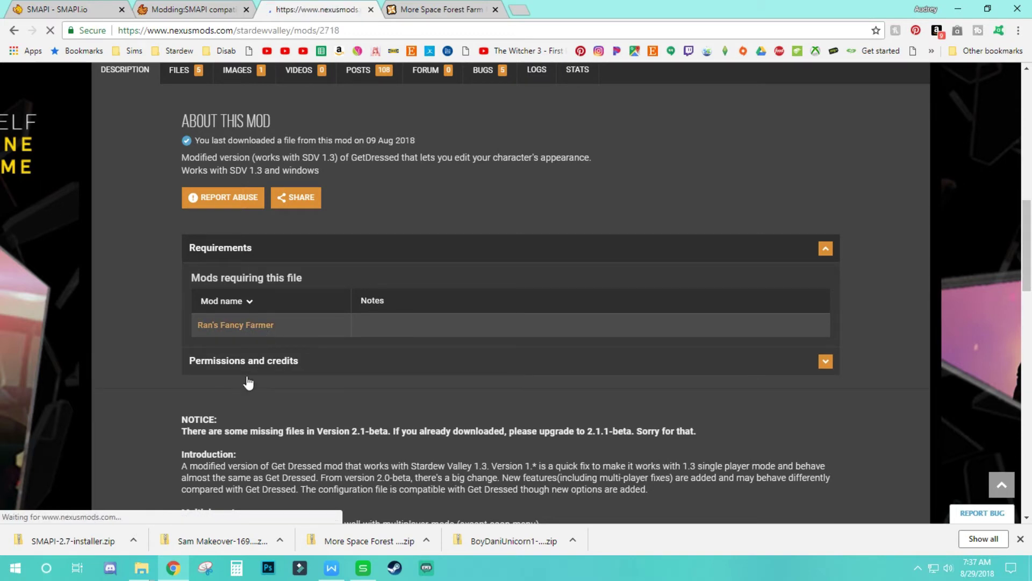
Review the Ran's Fancy Farmer images, features and install instructions, and expand its list of required mods.
scroll(293, 210, down, 7)
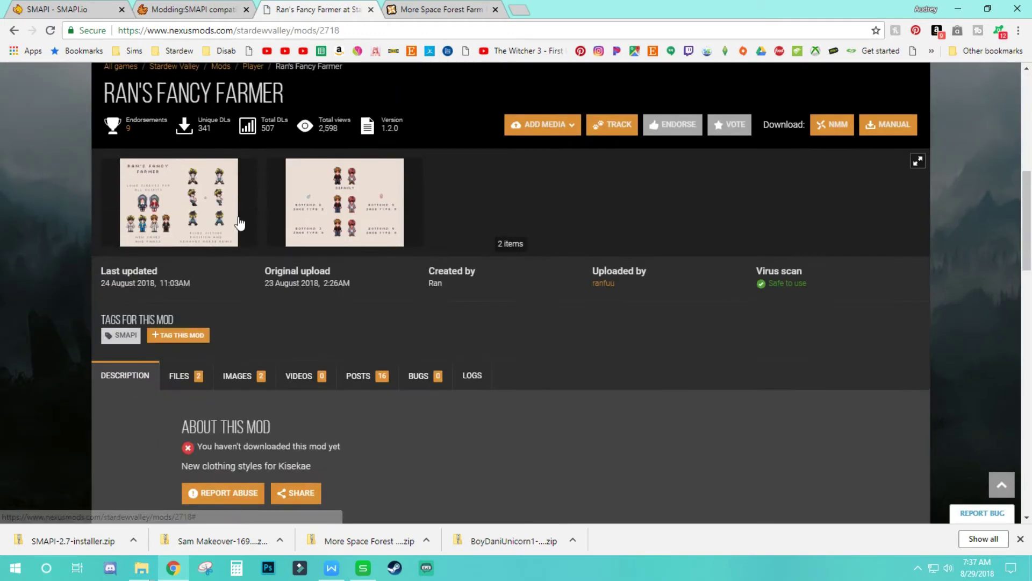
scroll(156, 302, down, 6)
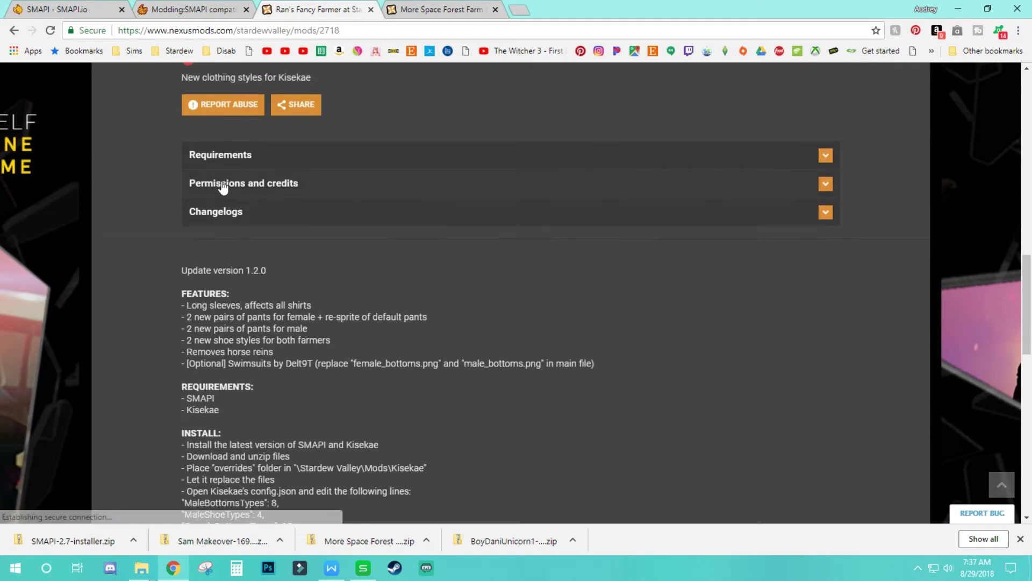
click(230, 159)
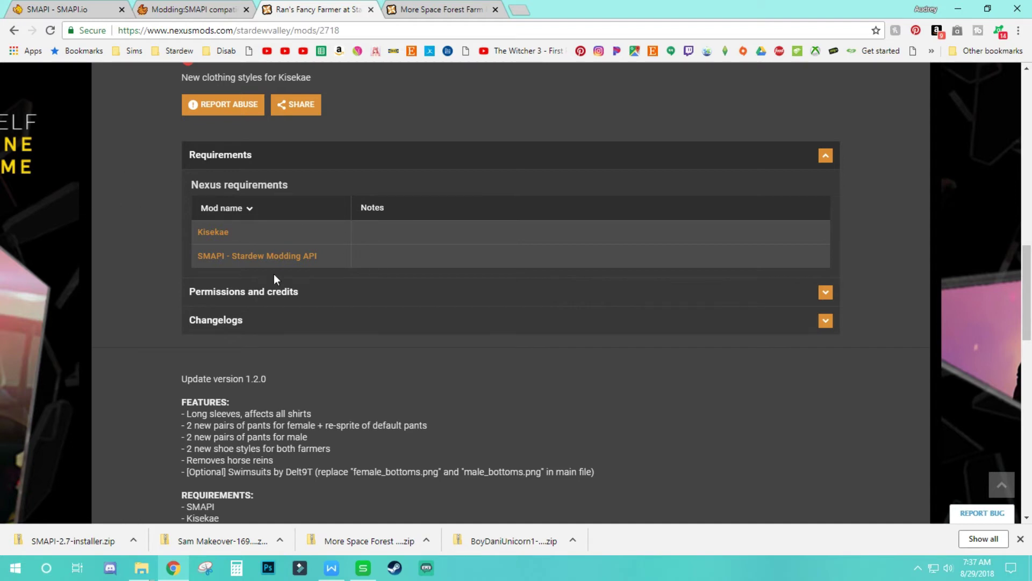
scroll(274, 279, down, 2)
scroll(181, 260, up, 8)
Manually download the main Ran's Fancy Farmer file, version 1.2.0, and dismiss the premium benefits pop-up.
click(183, 311)
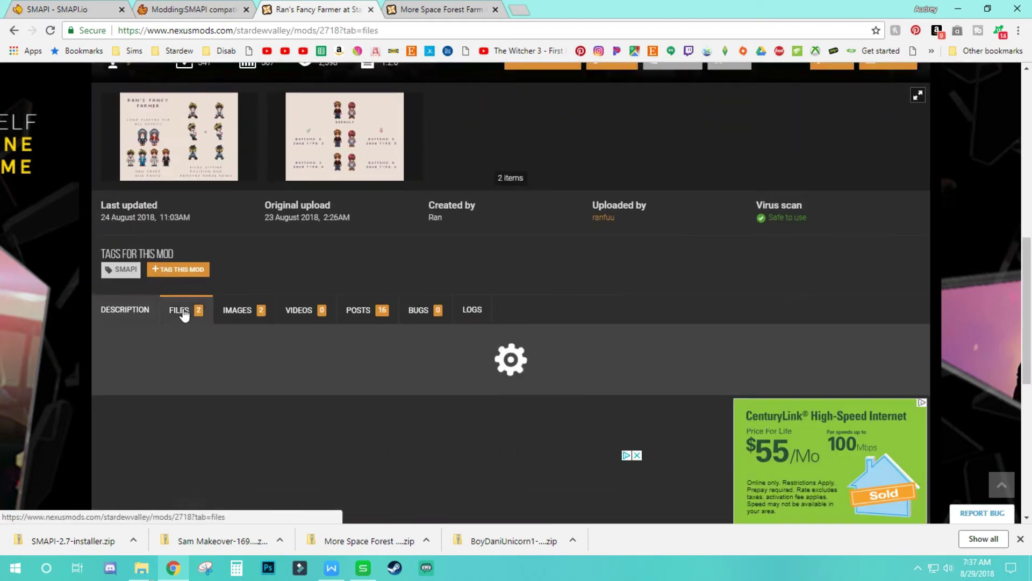
scroll(192, 334, down, 5)
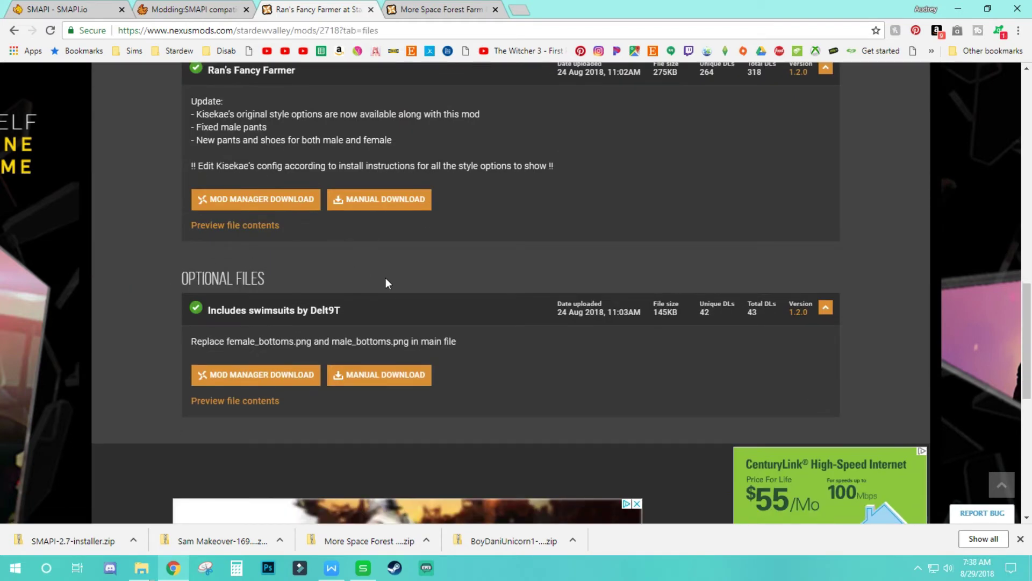
scroll(456, 326, up, 1)
click(373, 269)
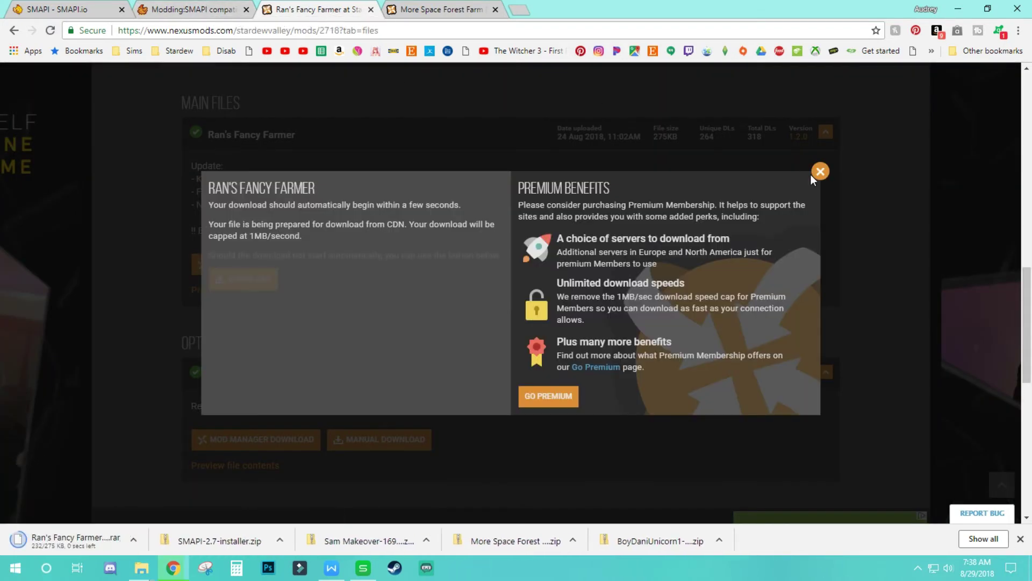
click(820, 171)
scroll(390, 438, down, 2)
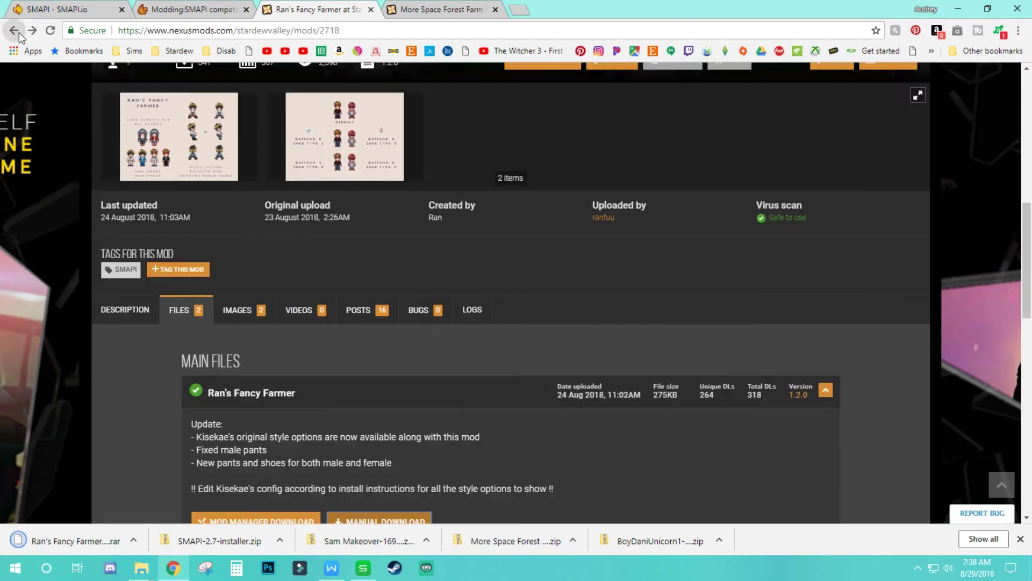
Return to the Kisekae mod page and manually download its main file, version 2.1.1-beta.
key(alt+Left)
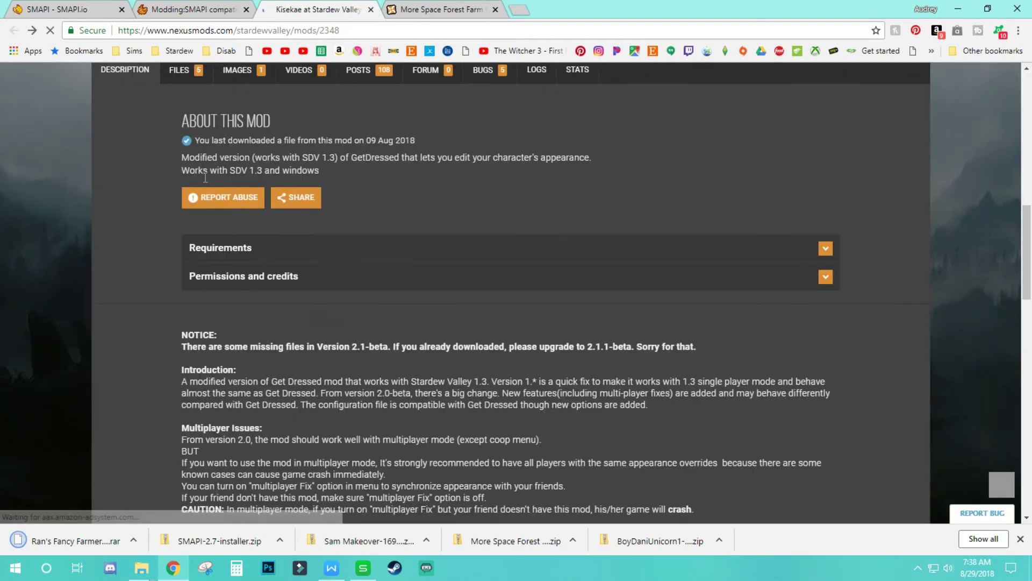
scroll(208, 277, up, 5)
click(186, 329)
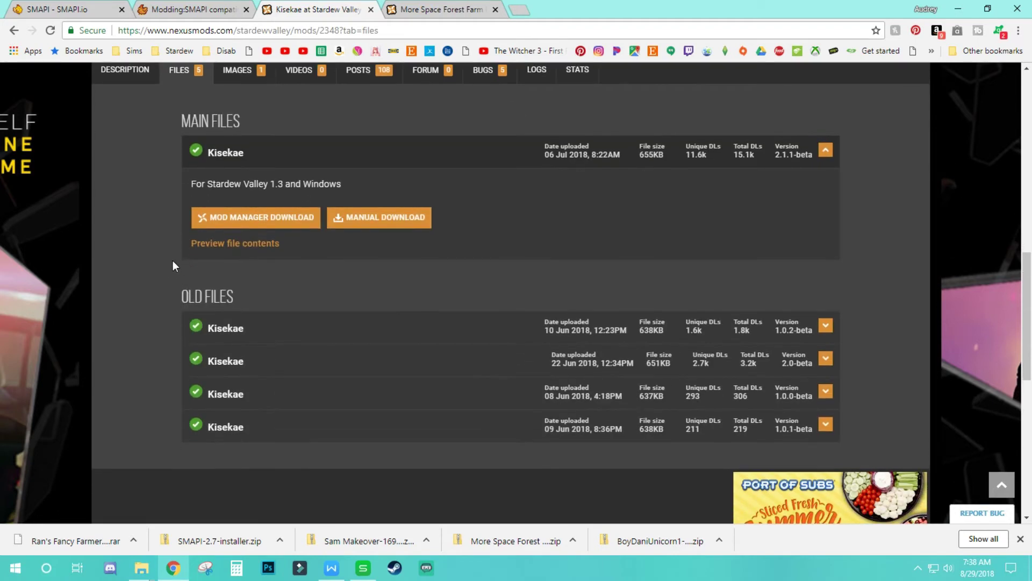
click(363, 225)
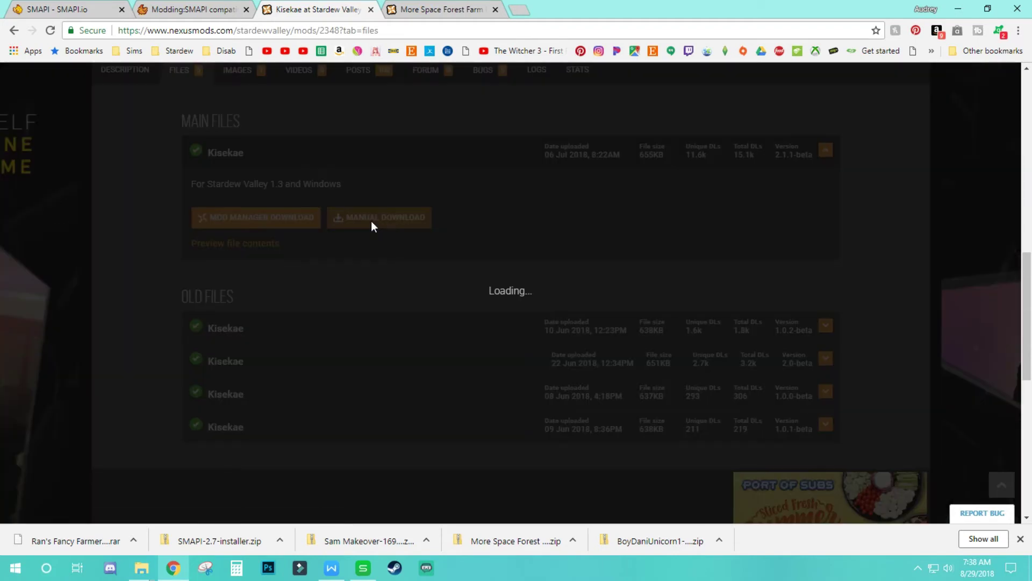
Minimize Chrome, bring up the Downloads and Mods folders, and move the Ran's Fancy Farmer .rar file into Mods.
click(958, 8)
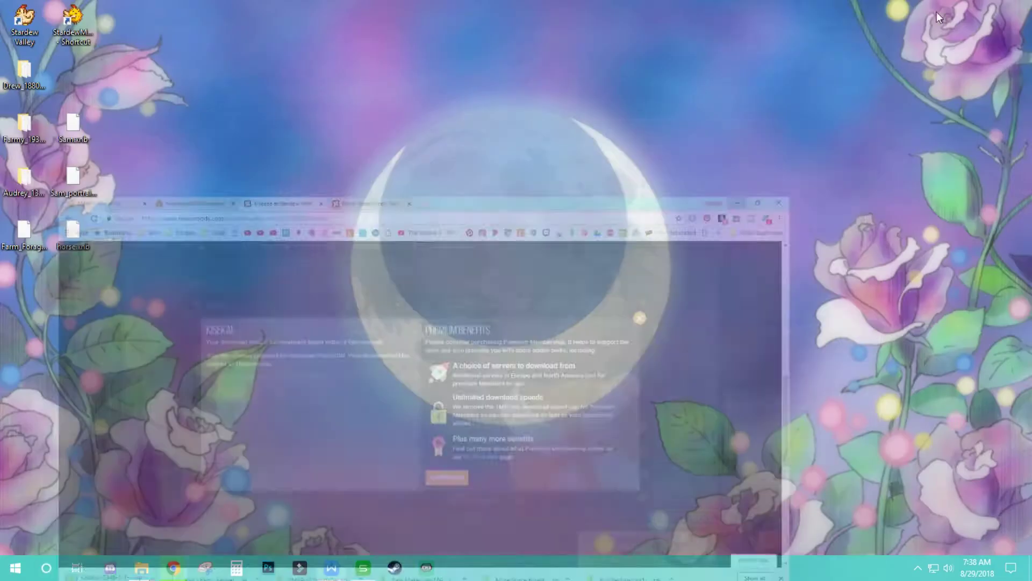
mouse_move(145, 567)
click(183, 515)
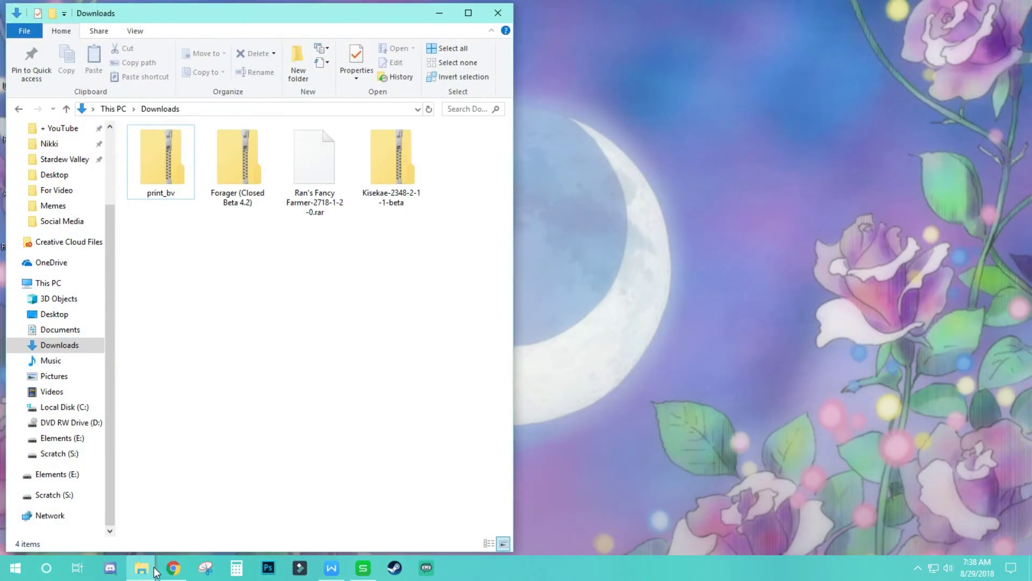
click(138, 508)
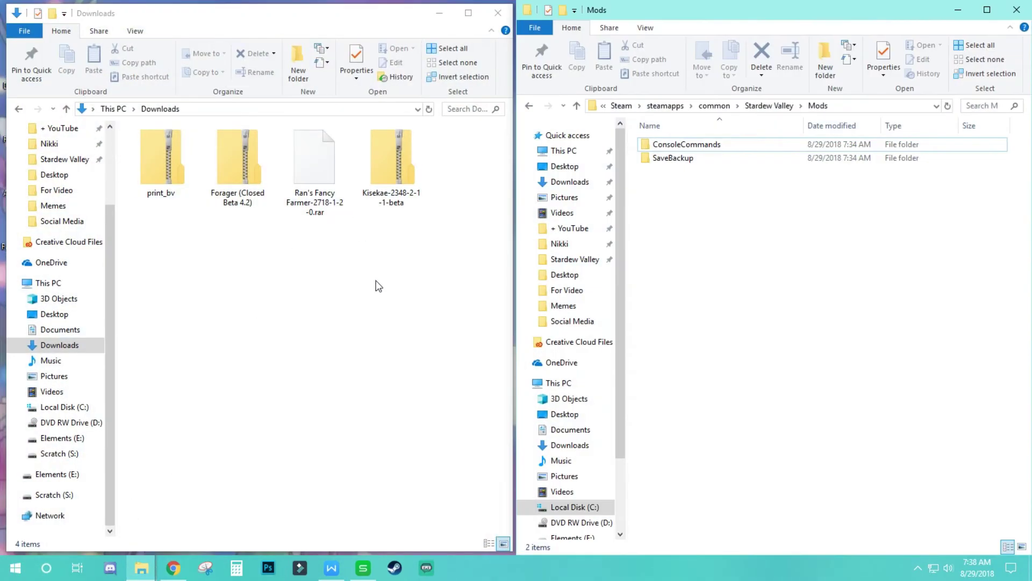
drag(315, 161, 720, 258)
Open the Kisekae-2348-2-1-1-beta archive, copy its Kisekae folder into Mods, and return to the Downloads folder.
double_click(336, 172)
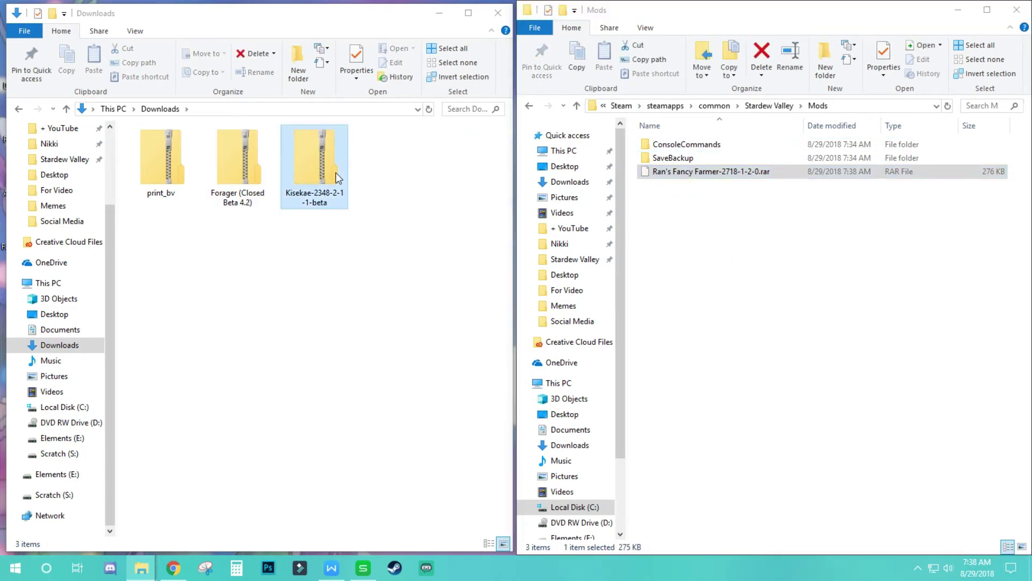
drag(151, 147, 763, 282)
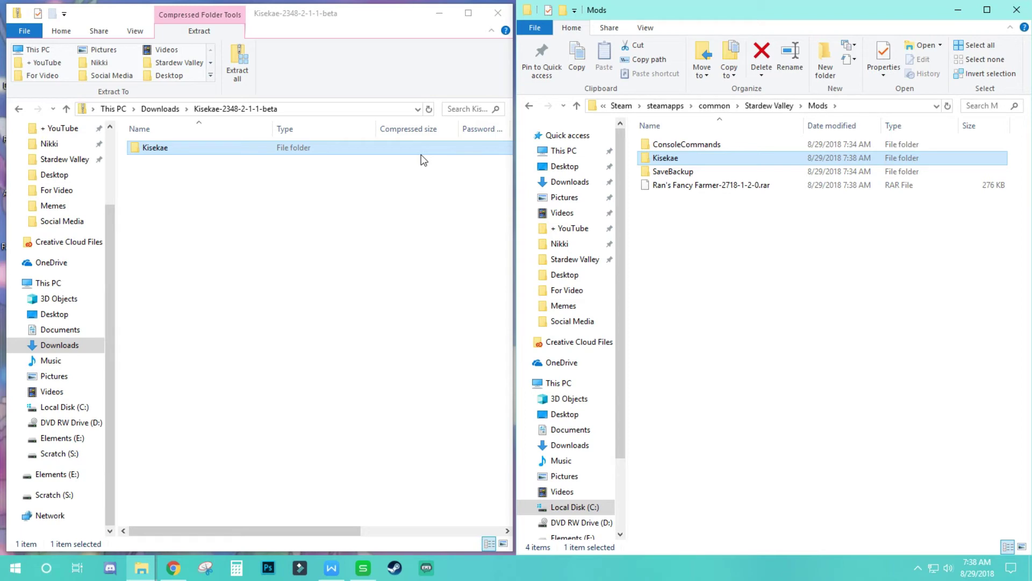
click(160, 108)
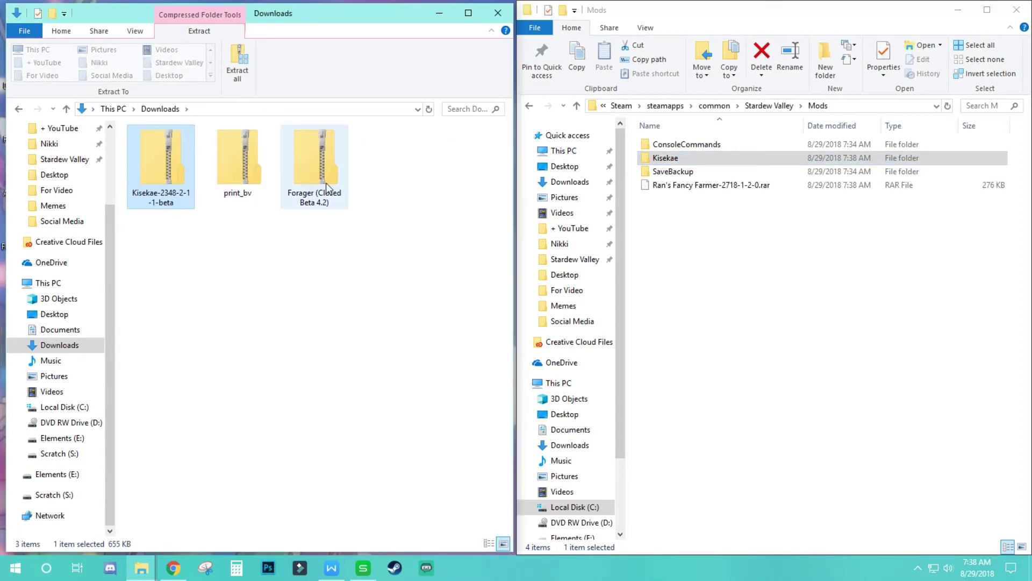
Switch to Chrome, close the Kisekae download pop-up, and read the mod's description for usage notes and changelog.
click(174, 568)
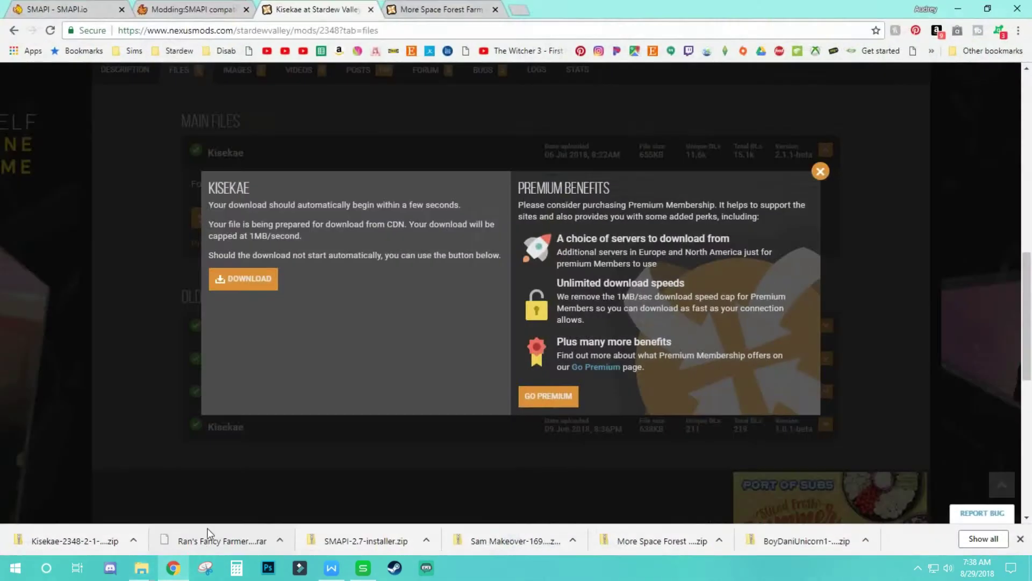
click(820, 171)
scroll(244, 169, up, 4)
click(115, 261)
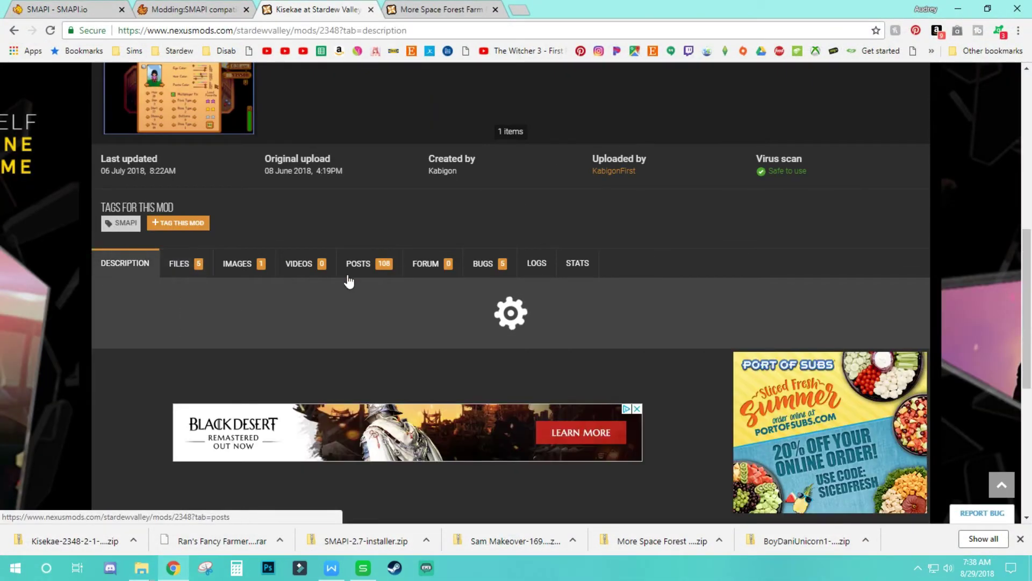
scroll(555, 325, down, 4)
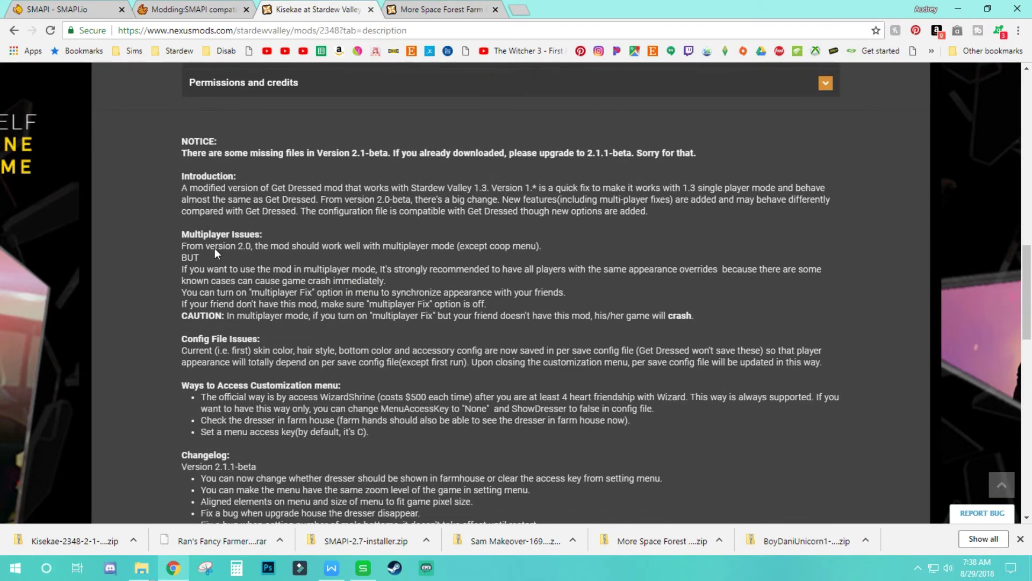
scroll(215, 253, down, 4)
scroll(179, 193, down, 3)
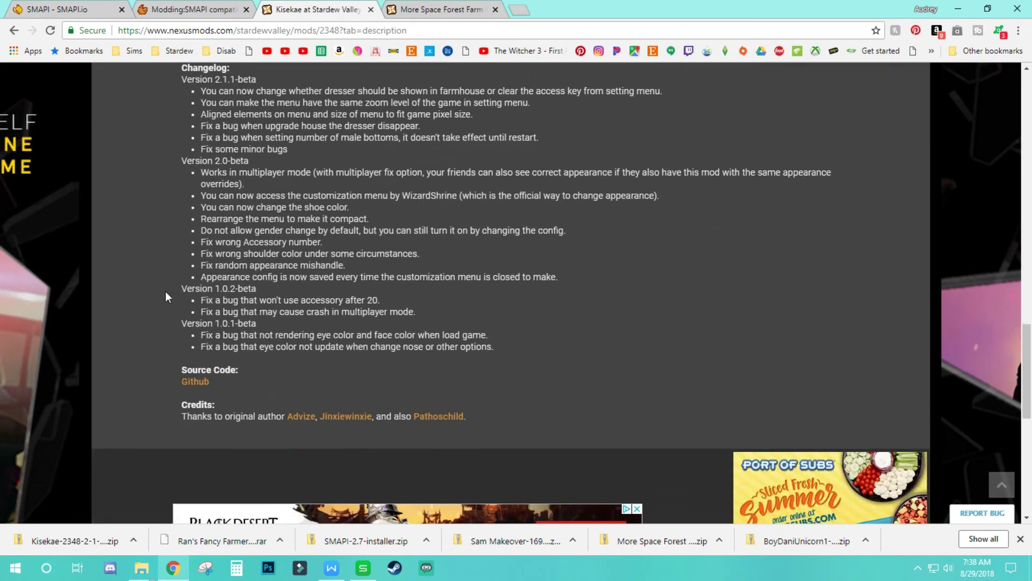
Review Kisekae's description for its multiplayer, config file and customization menu notes.
scroll(528, 364, up, 7)
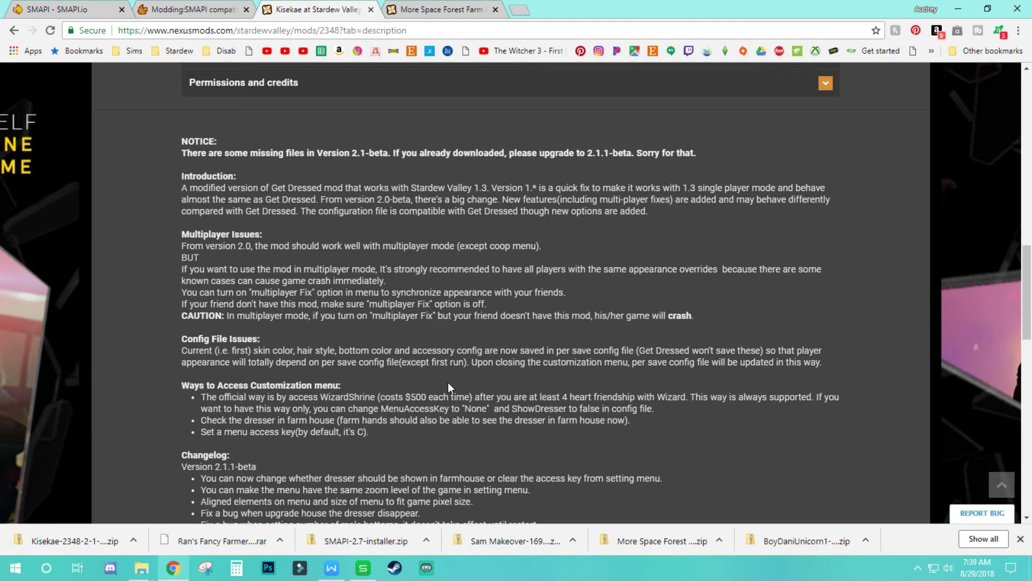
scroll(448, 383, up, 5)
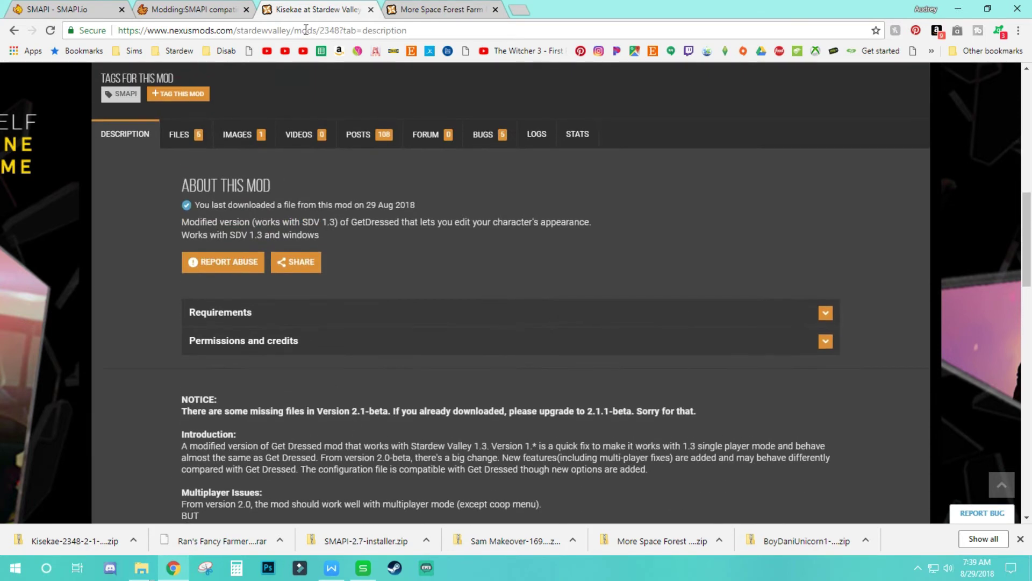
scroll(344, 242, down, 6)
scroll(305, 240, up, 3)
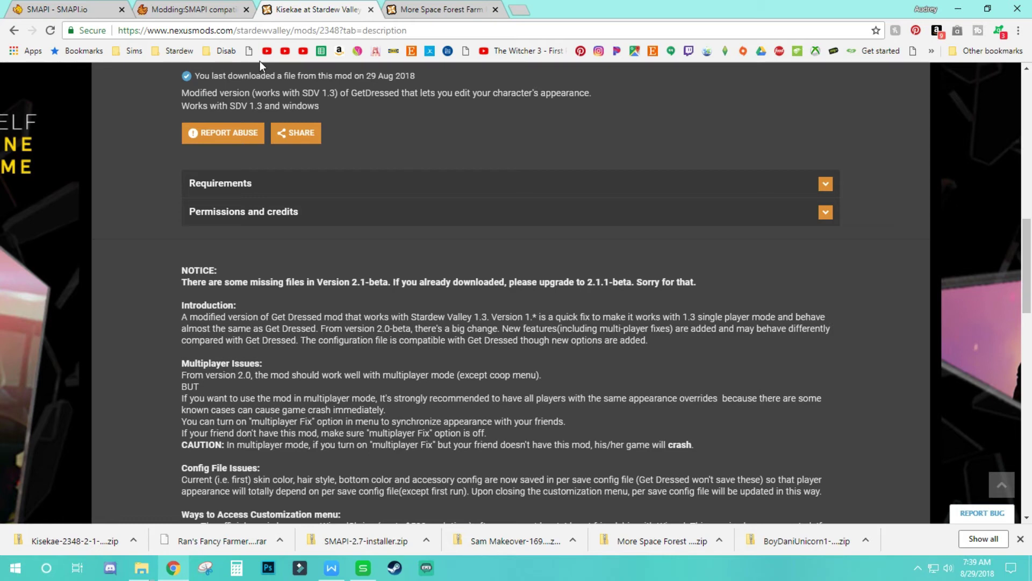
Return to the SMAPI mod compatibility list, find Scythe Harvesting, and open its mod page.
click(157, 11)
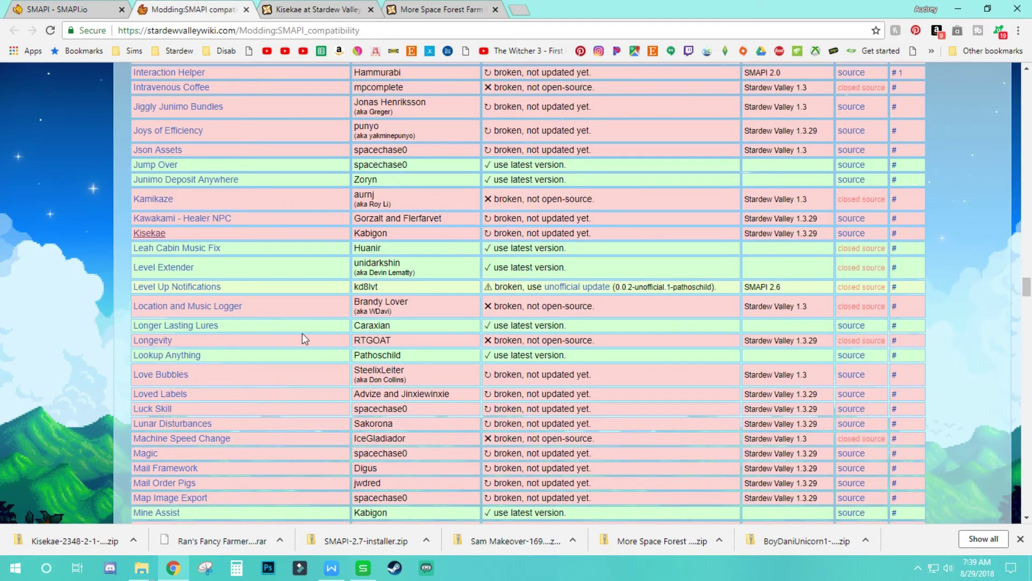
scroll(116, 257, down, 15)
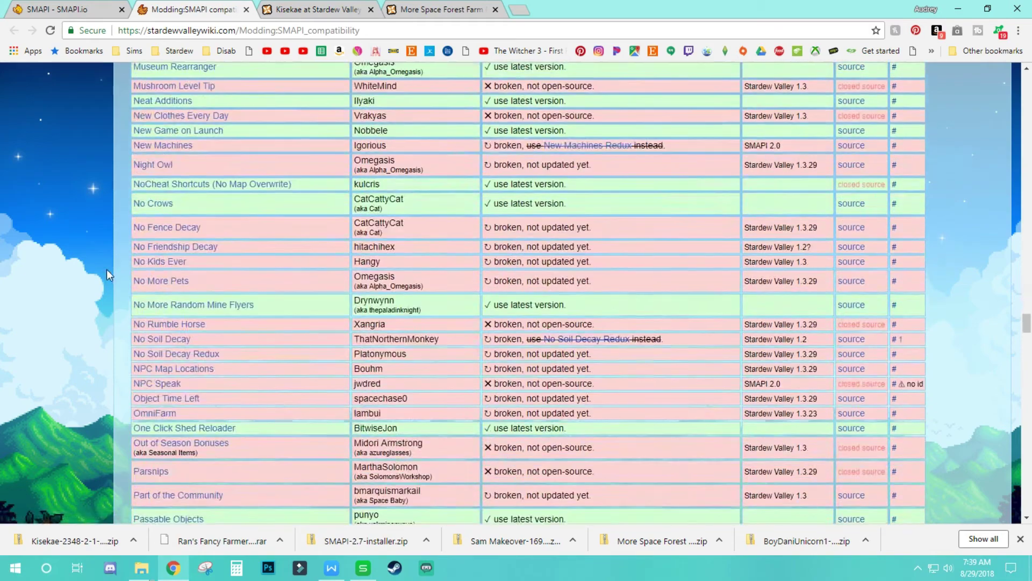
scroll(106, 274, down, 10)
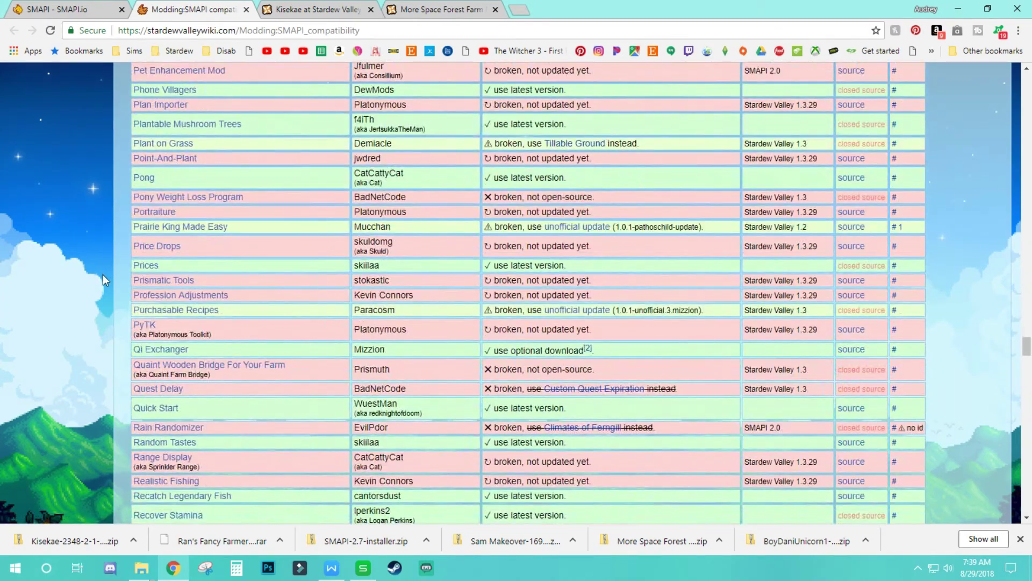
scroll(103, 274, down, 12)
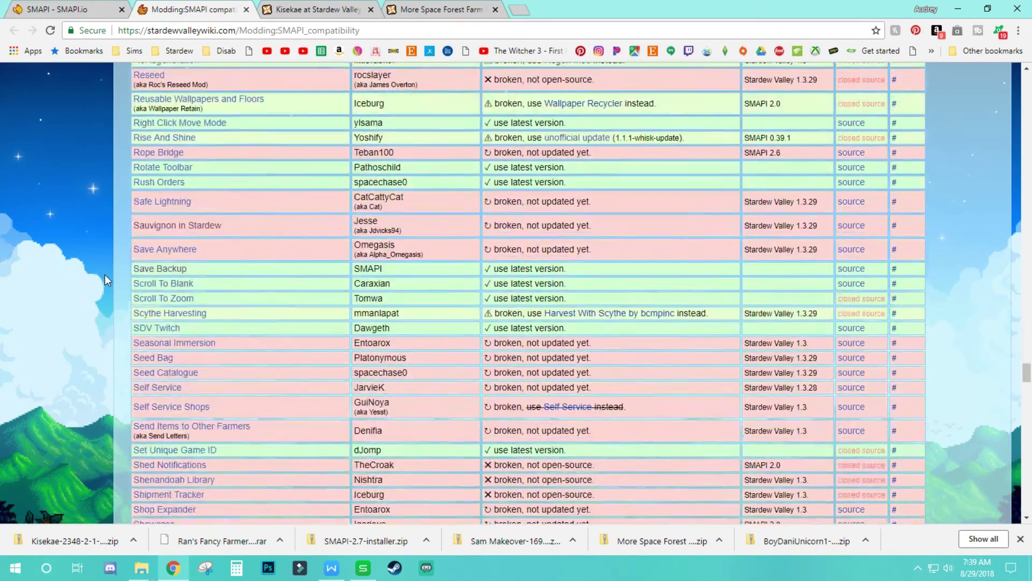
scroll(105, 274, down, 2)
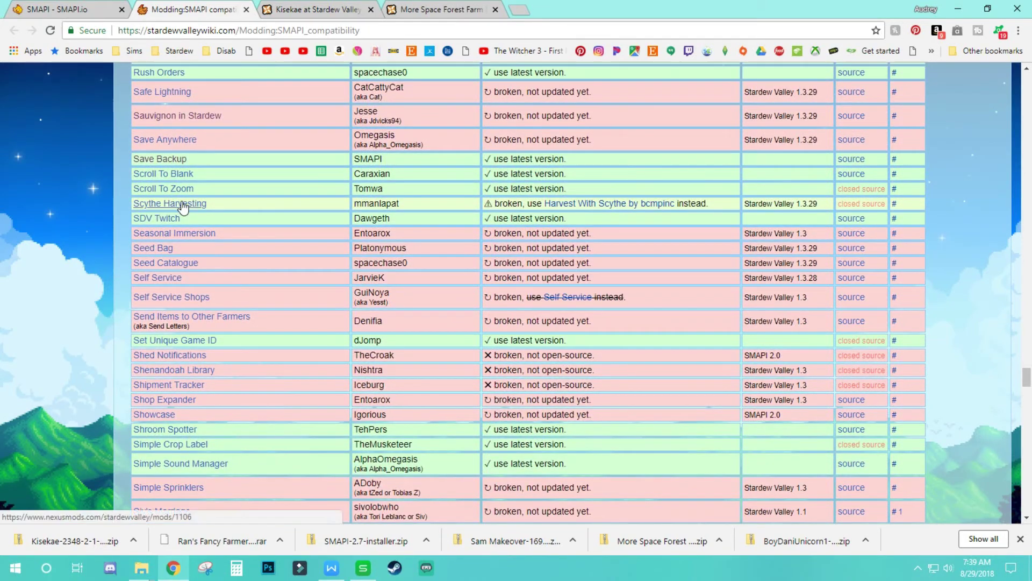
click(183, 204)
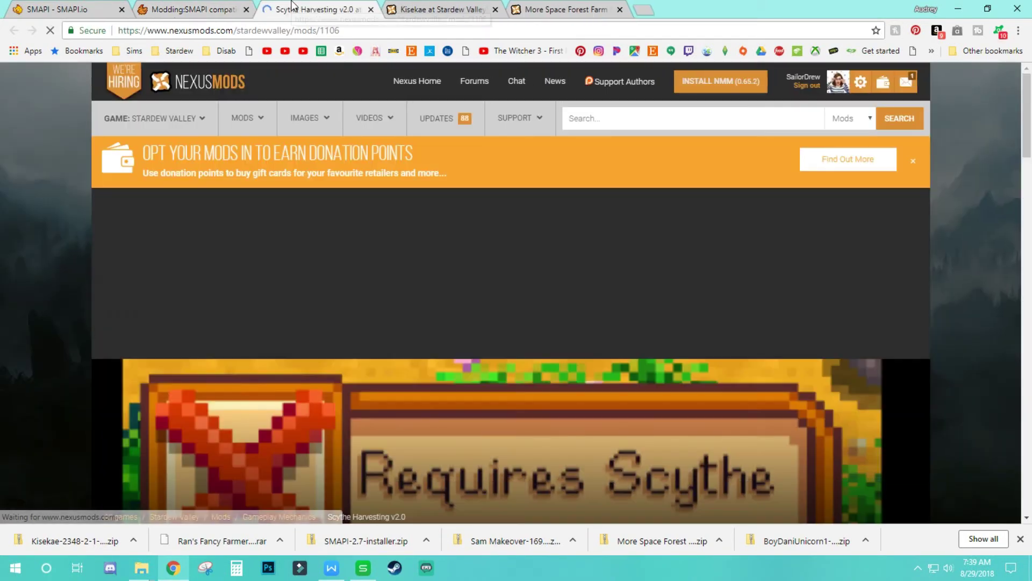
Skim the Scythe Harvesting description, and browse the SMAPI compatibility list for the status of other mods.
scroll(263, 214, down, 10)
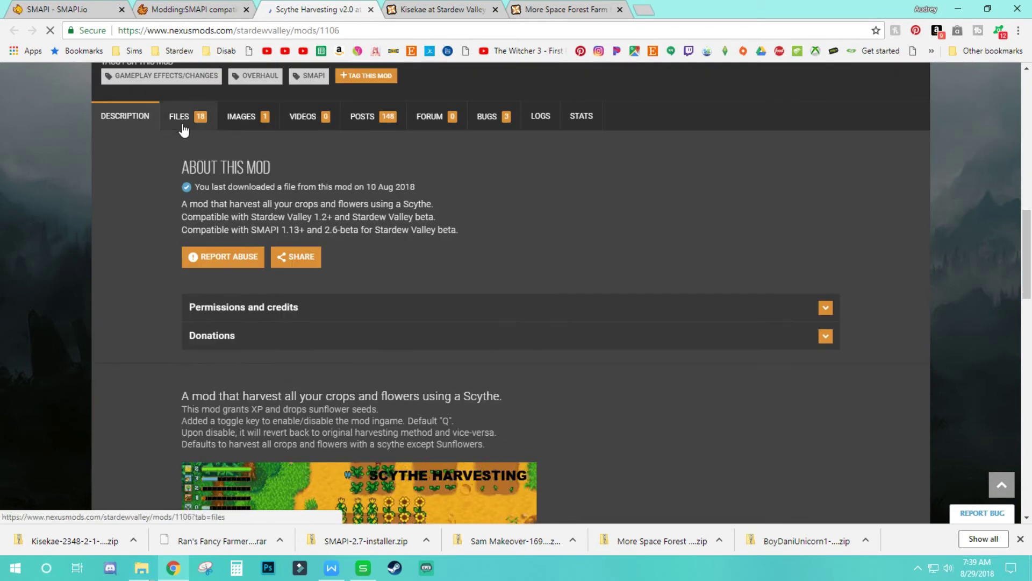
scroll(174, 140, down, 5)
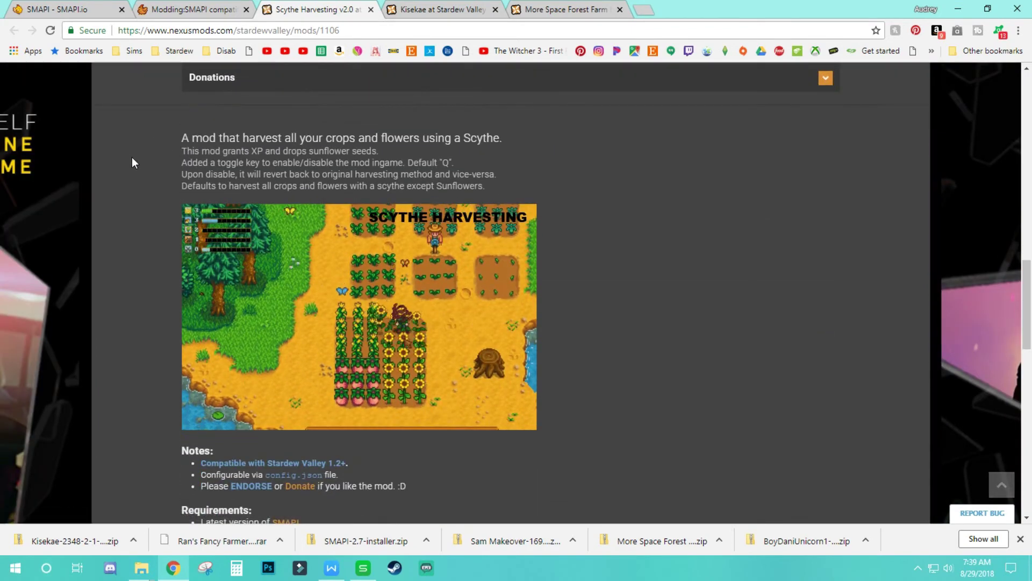
click(164, 6)
scroll(82, 353, up, 15)
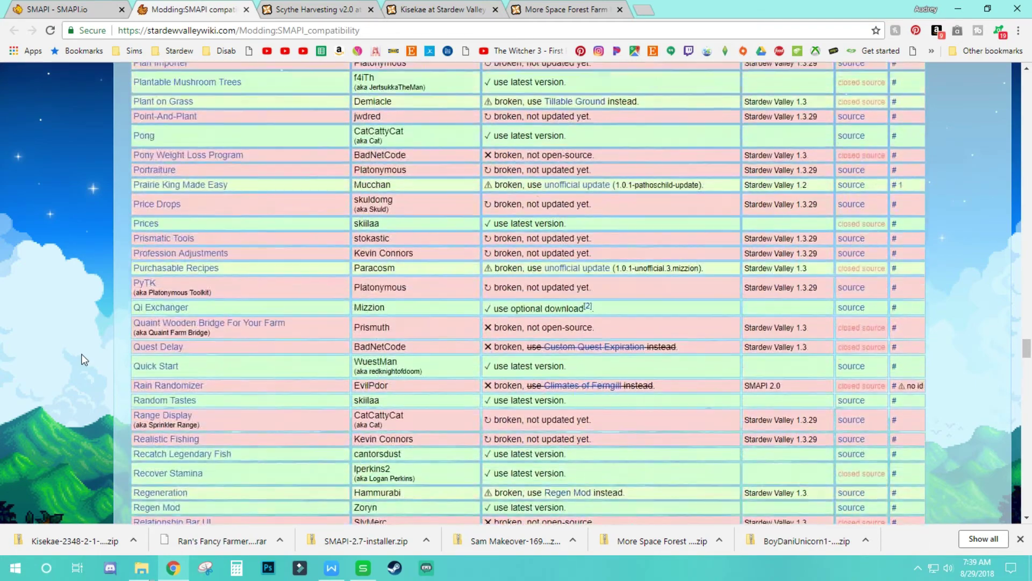
scroll(86, 357, up, 20)
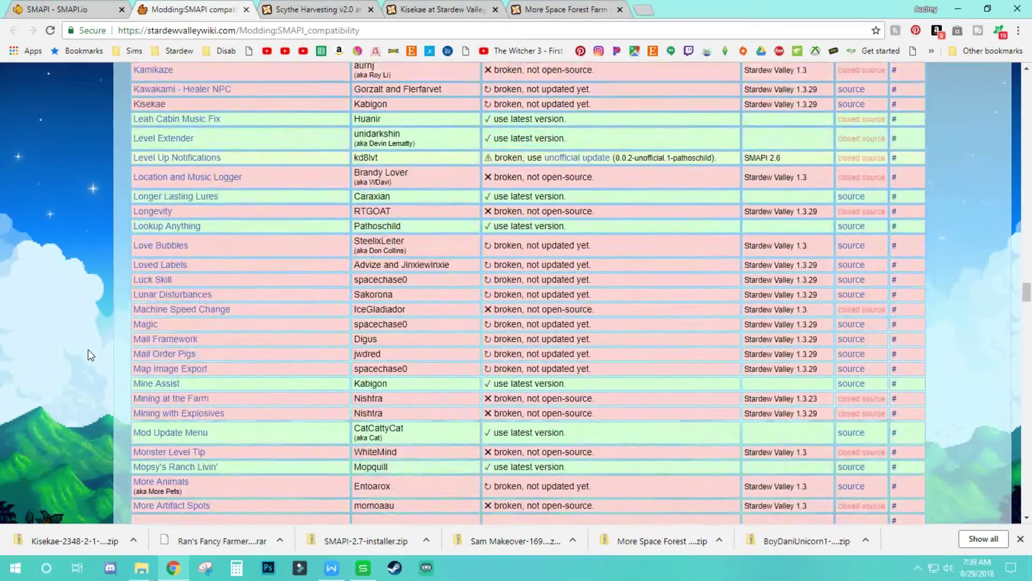
scroll(91, 355, up, 6)
scroll(96, 357, down, 7)
Return to the Scythe Harvesting page and examine its feature description, demo image, notes and compatibility details.
click(317, 9)
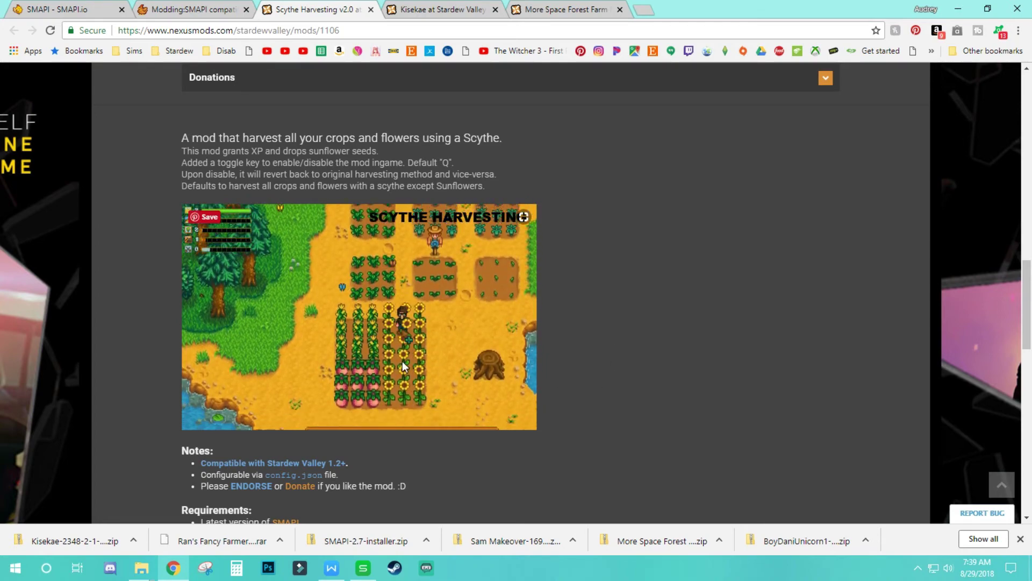
scroll(407, 374, up, 3)
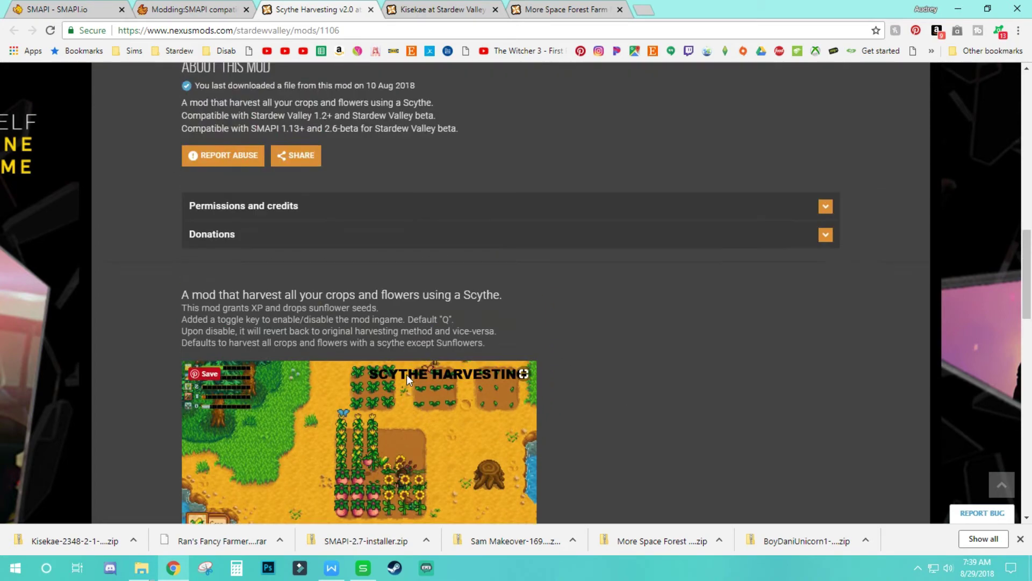
scroll(470, 381, up, 3)
scroll(473, 357, down, 12)
scroll(476, 351, up, 7)
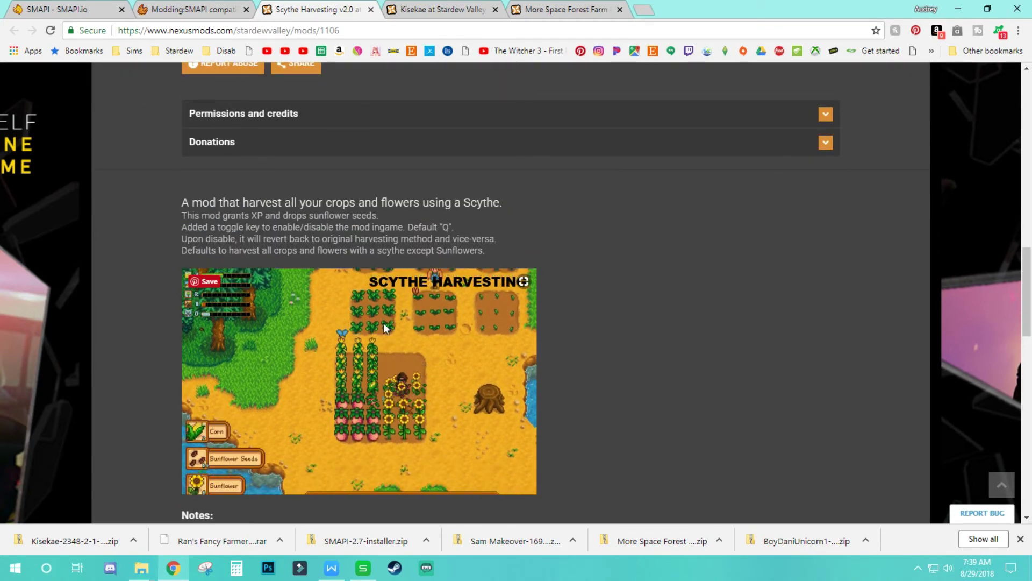
scroll(483, 428, down, 4)
scroll(353, 202, up, 13)
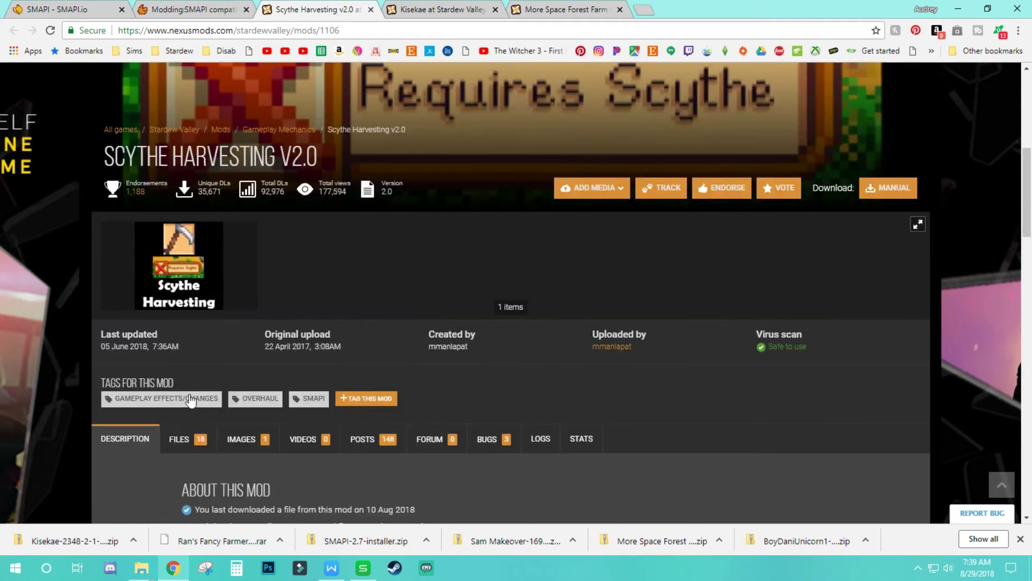
Manually download the ScytheHarvesting v1.10 main file from the mod's files.
click(183, 439)
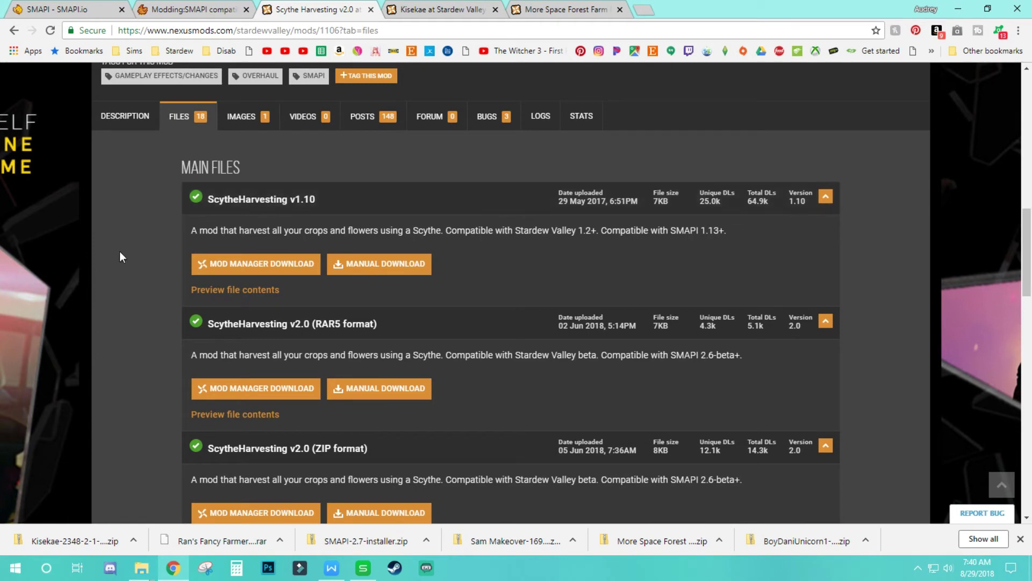
click(383, 269)
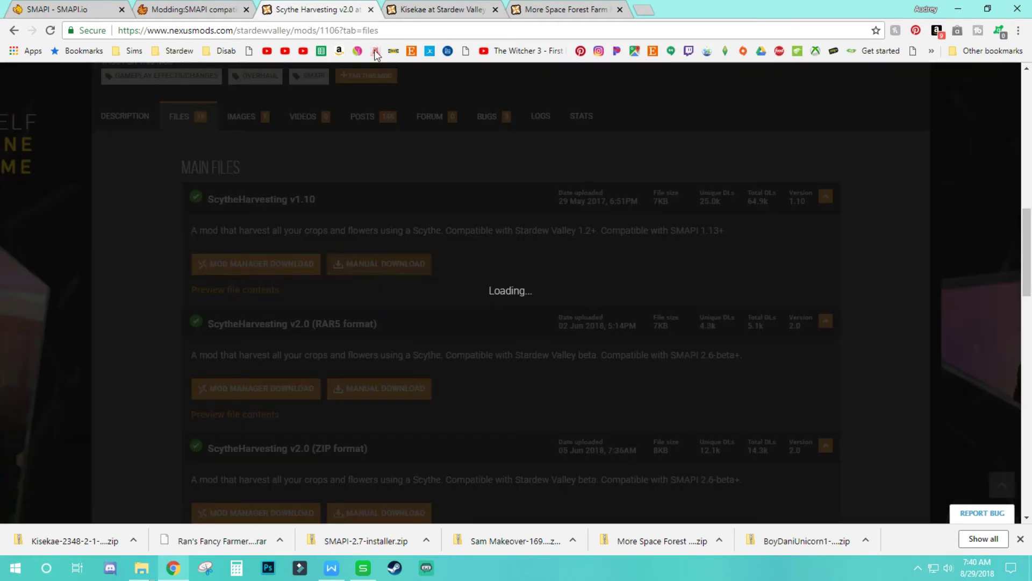
click(820, 171)
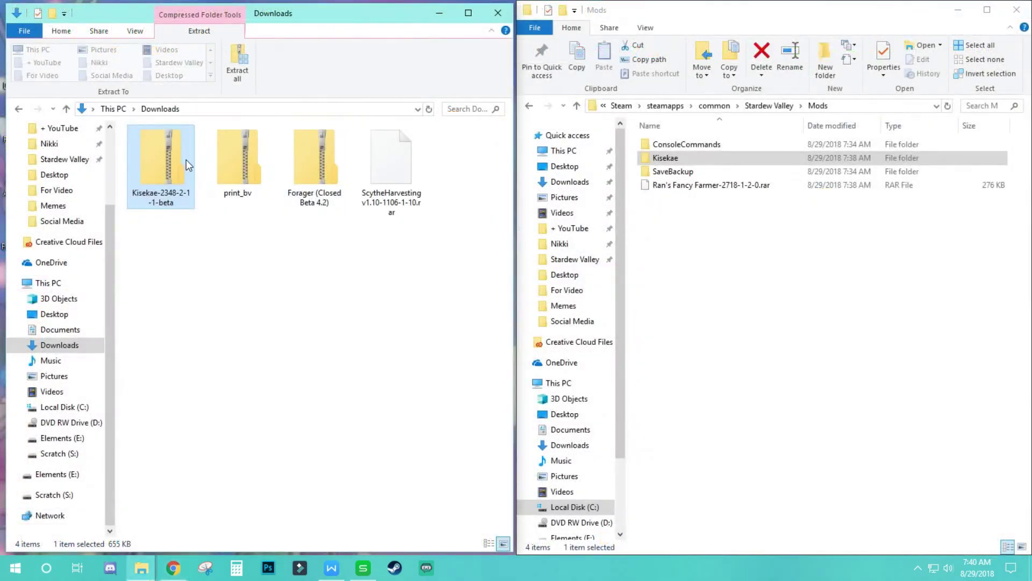
Move the ScytheHarvesting v1.10 .rar file from Downloads into Mods, and clear both folder windows off the desktop.
drag(391, 161, 767, 284)
click(420, 278)
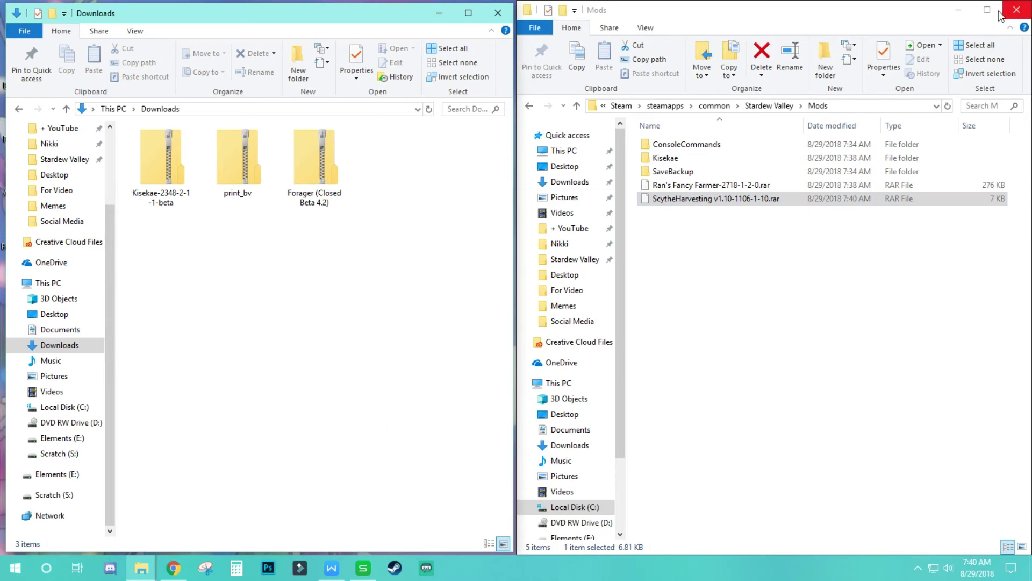
click(1017, 9)
click(439, 13)
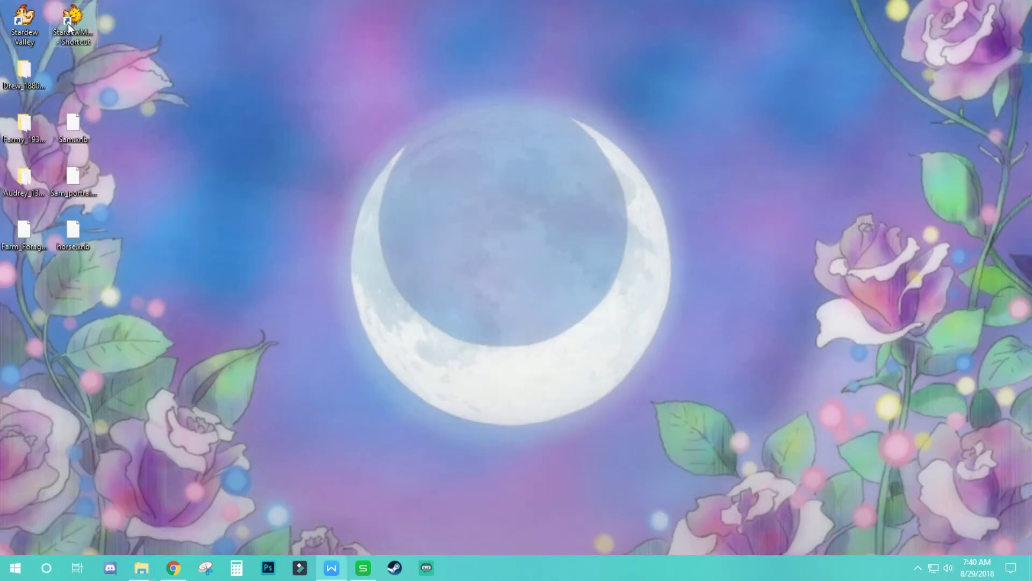
Launch Stardew Valley through the StardewModdingAPI desktop shortcut and load the Day 18 of Fall, Year 1 save.
drag(68, 24, 487, 259)
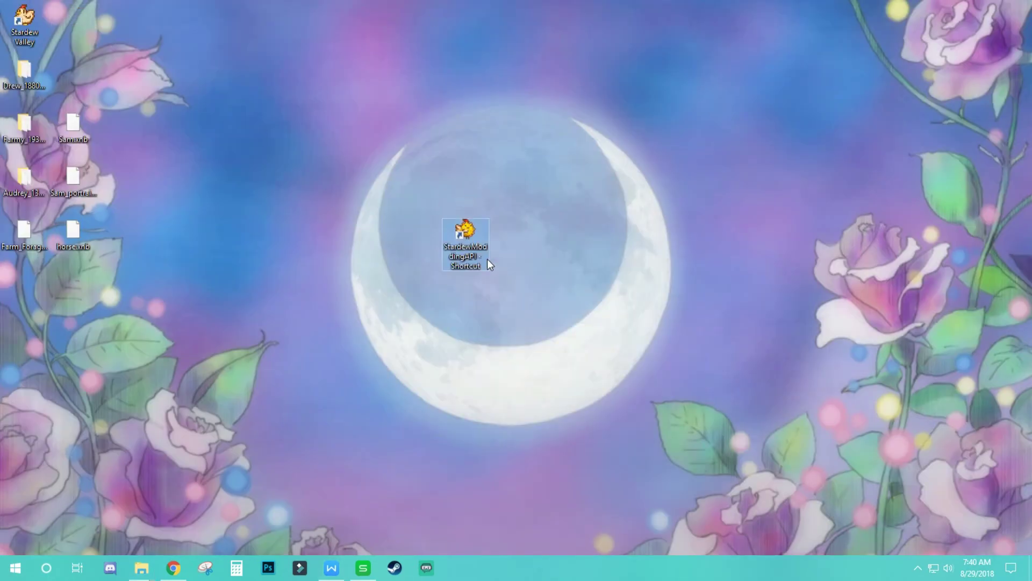
double_click(473, 230)
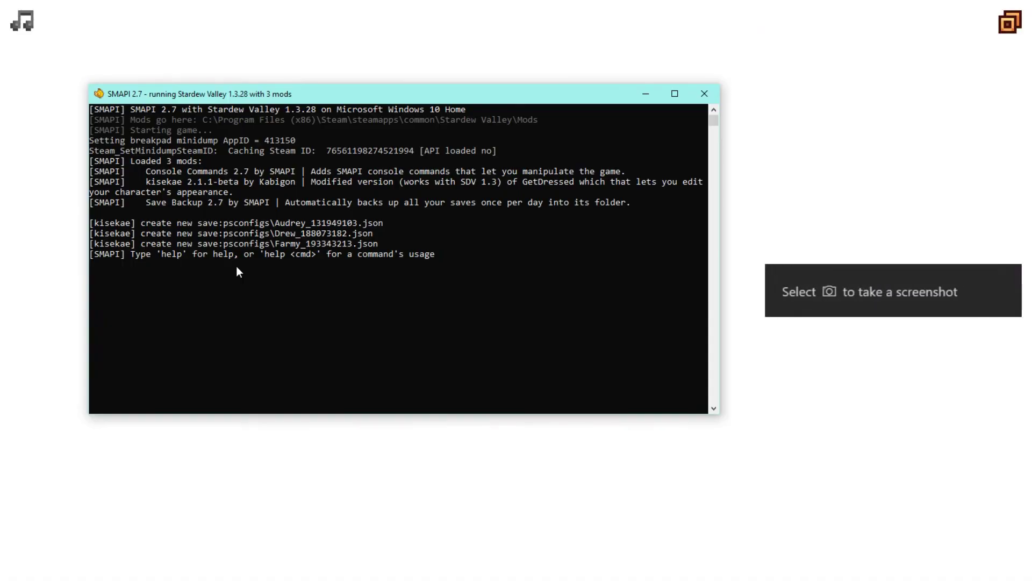
click(636, 100)
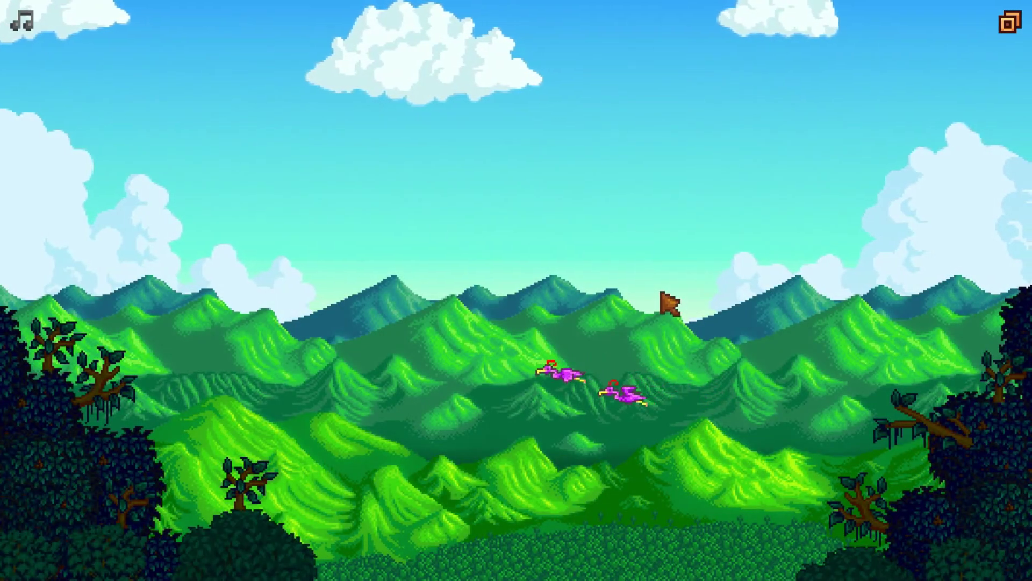
click(669, 304)
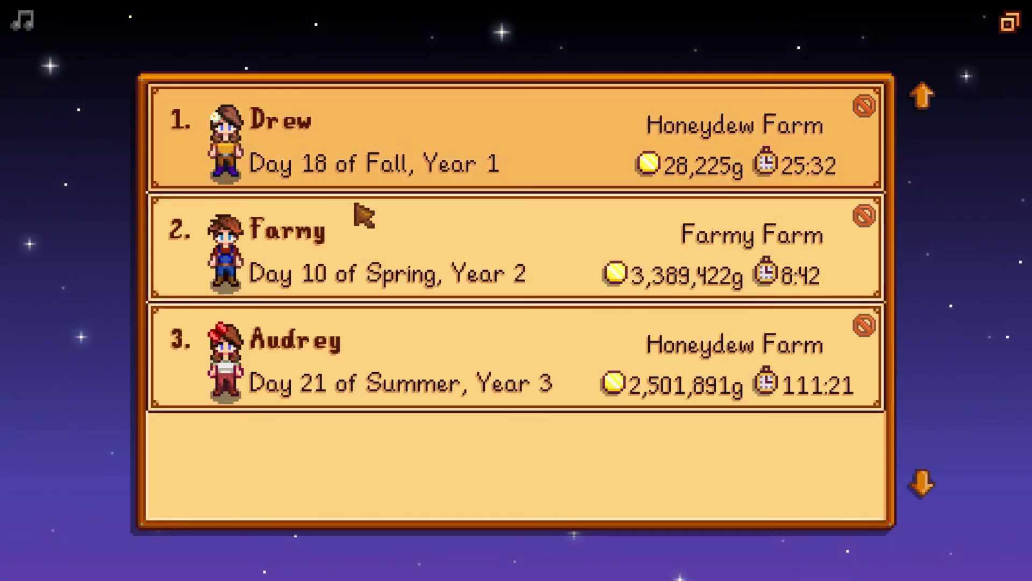
click(503, 391)
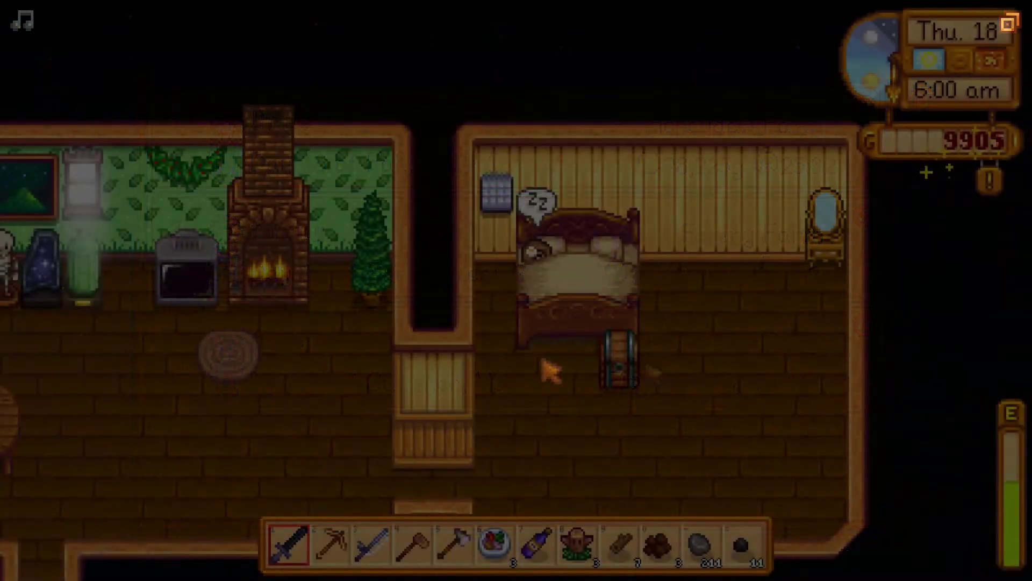
Walk to the bedroom dresser, open the Kisekae customization menu, and set the character's Bottoms to 9.
key(d)
key(w)
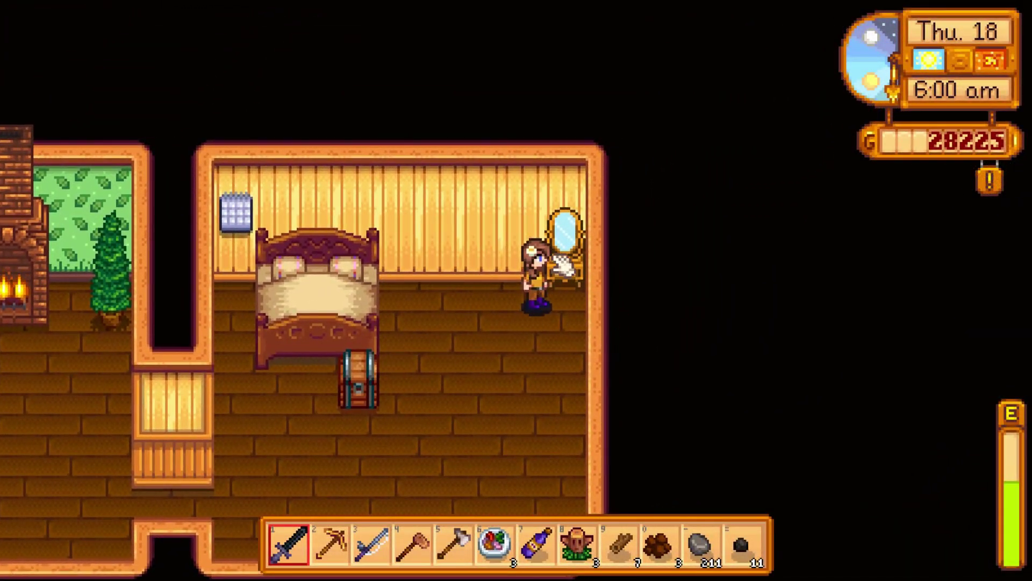
right_click(561, 264)
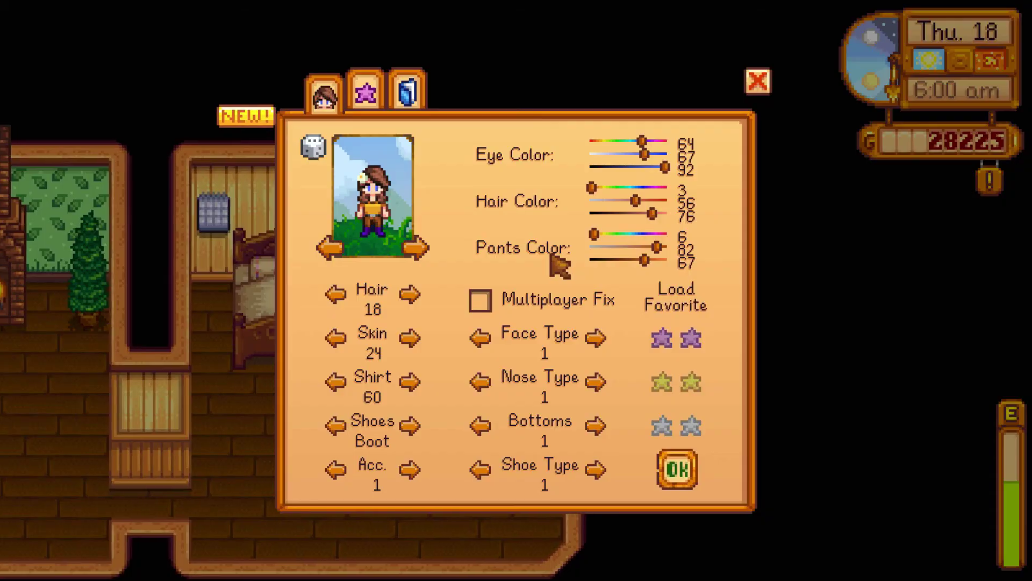
click(500, 430)
click(499, 430)
click(499, 430)
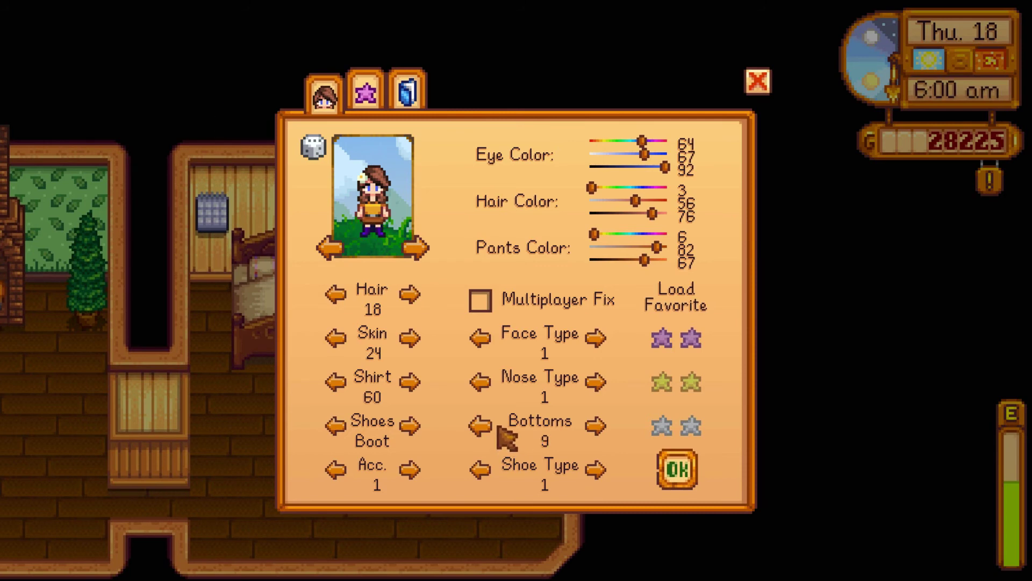
click(676, 468)
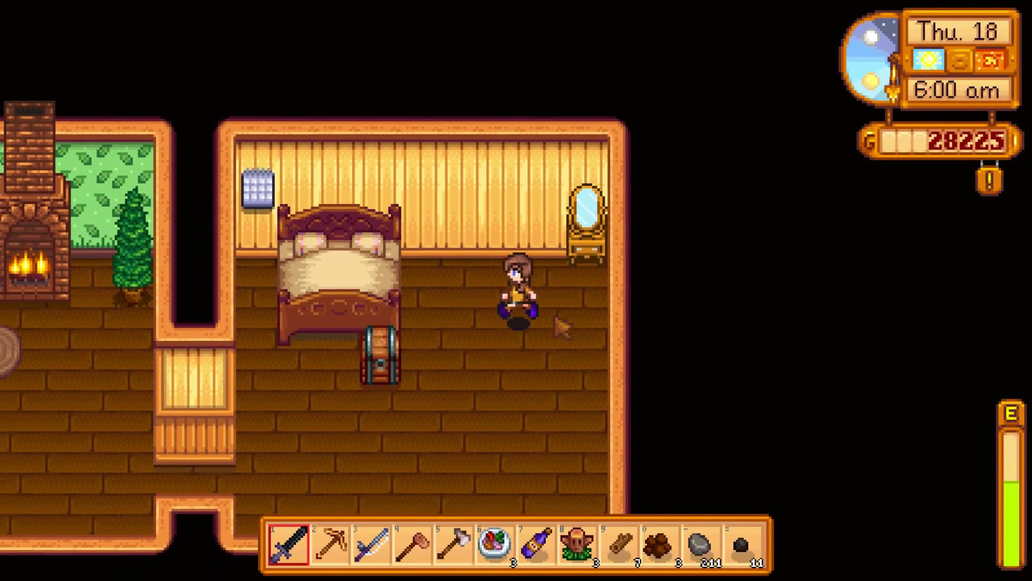
Walk out of the farmhouse to the storage chests outside and open the pink chest.
key(s)
key(a)
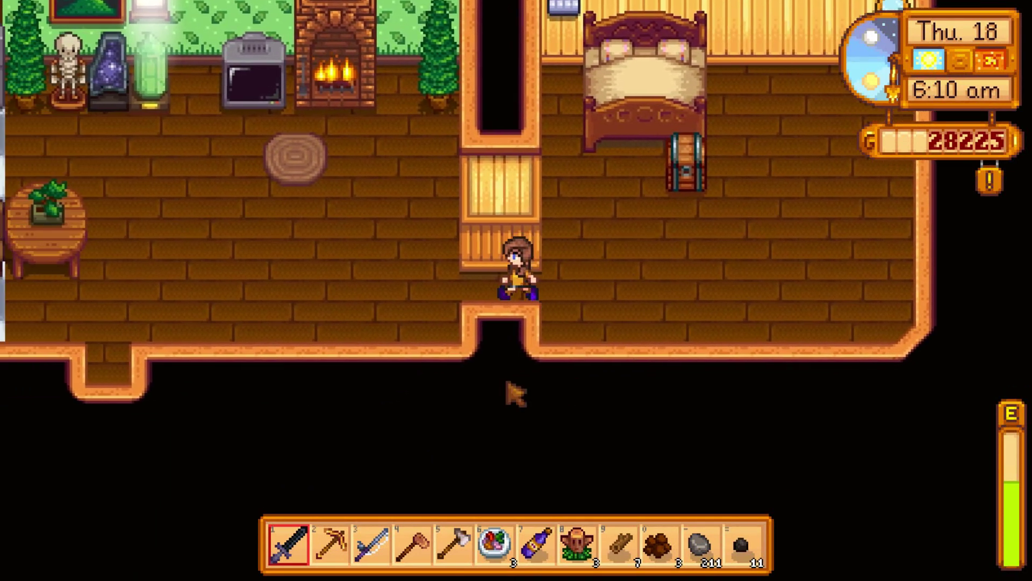
key(a)
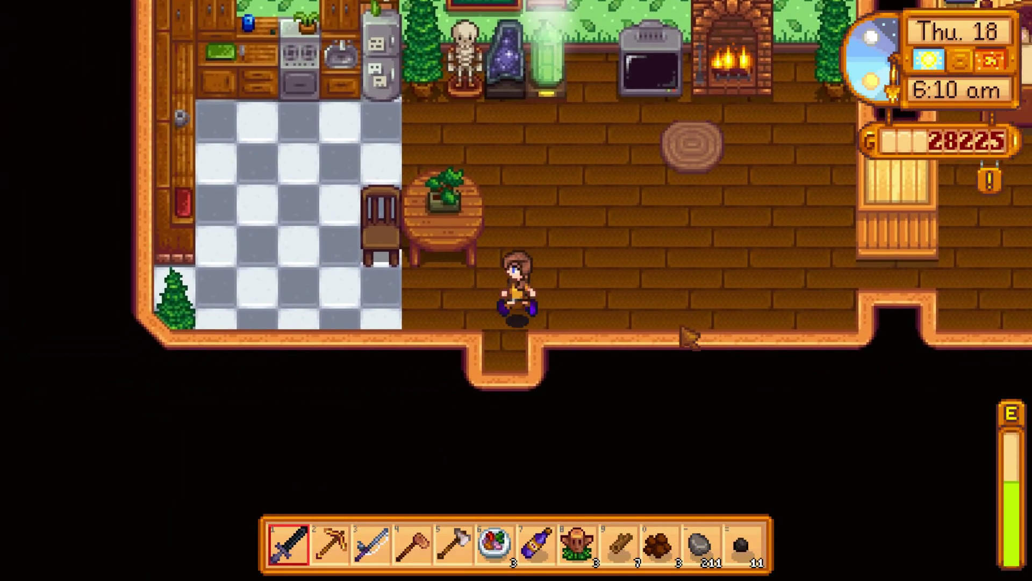
key(s)
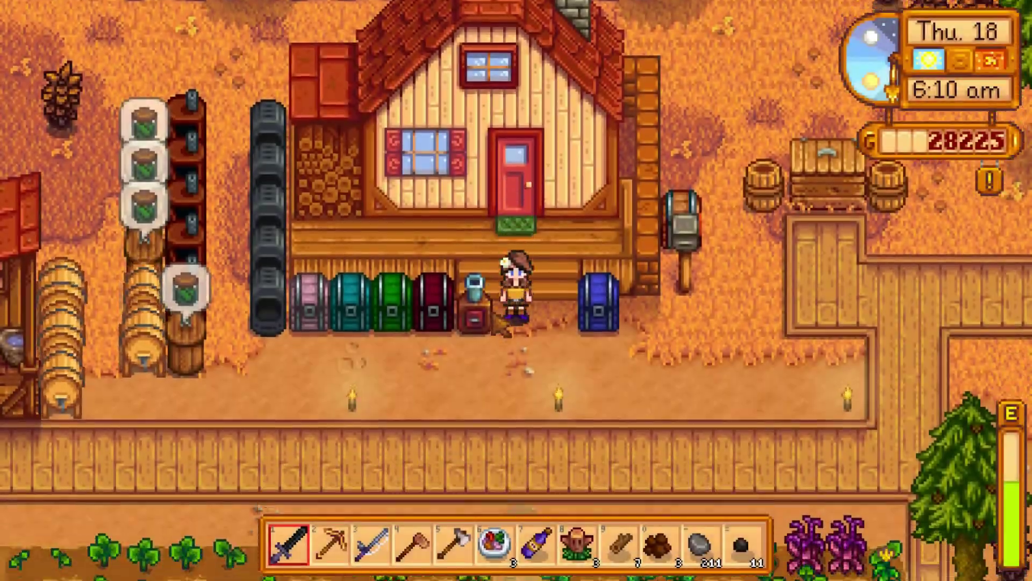
key(s)
key(a)
key(w)
key(x)
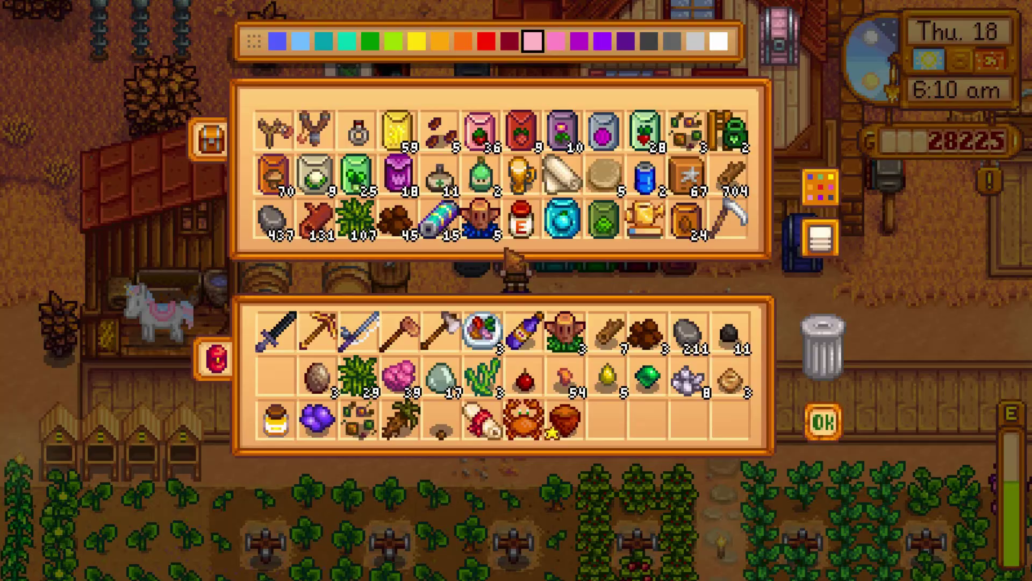
Take the scythe from the pink chest and put it in the fifth toolbar slot in place of the Steel Axe.
click(741, 209)
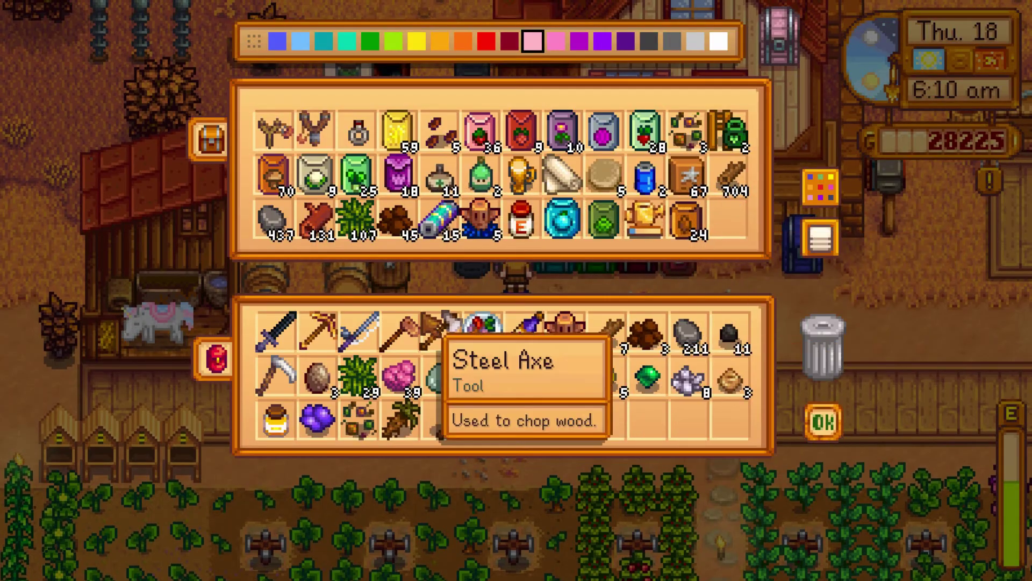
key(e)
key(e)
click(301, 228)
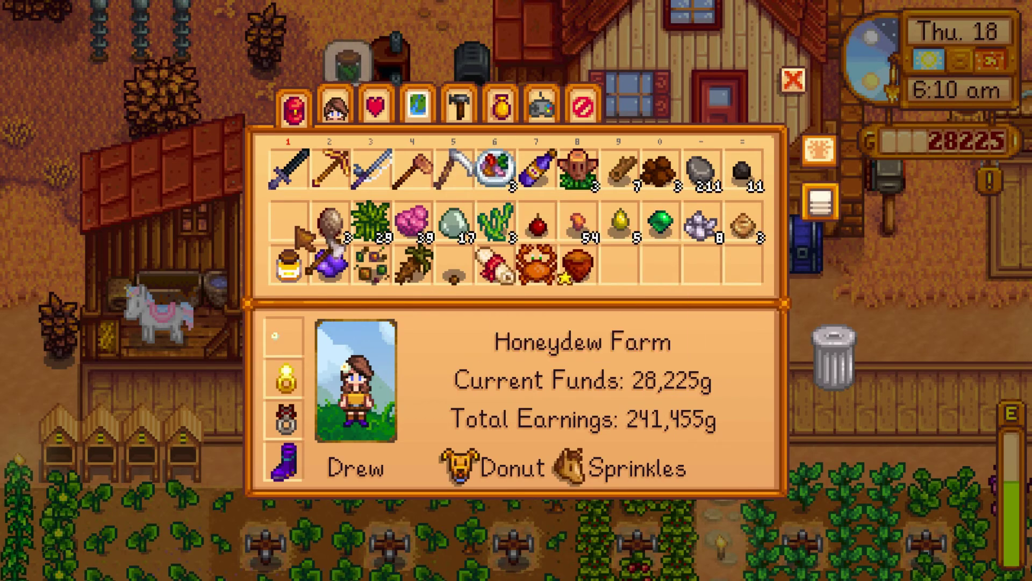
click(297, 228)
key(e)
Equip the scythe and walk past the storage chests to the stone path at the north edge of the crop field.
key(d)
key(5)
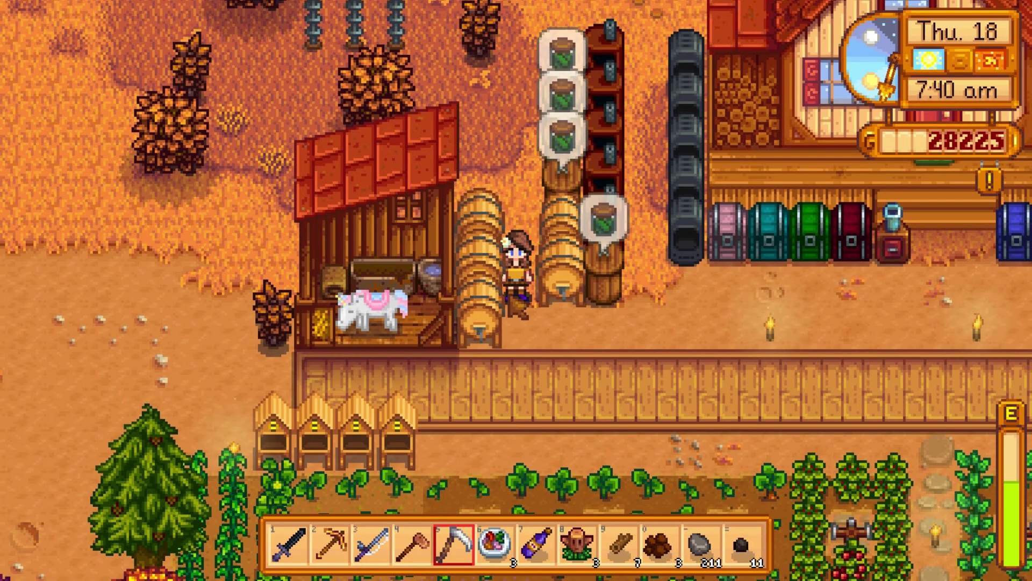
key(s+d)
key(d)
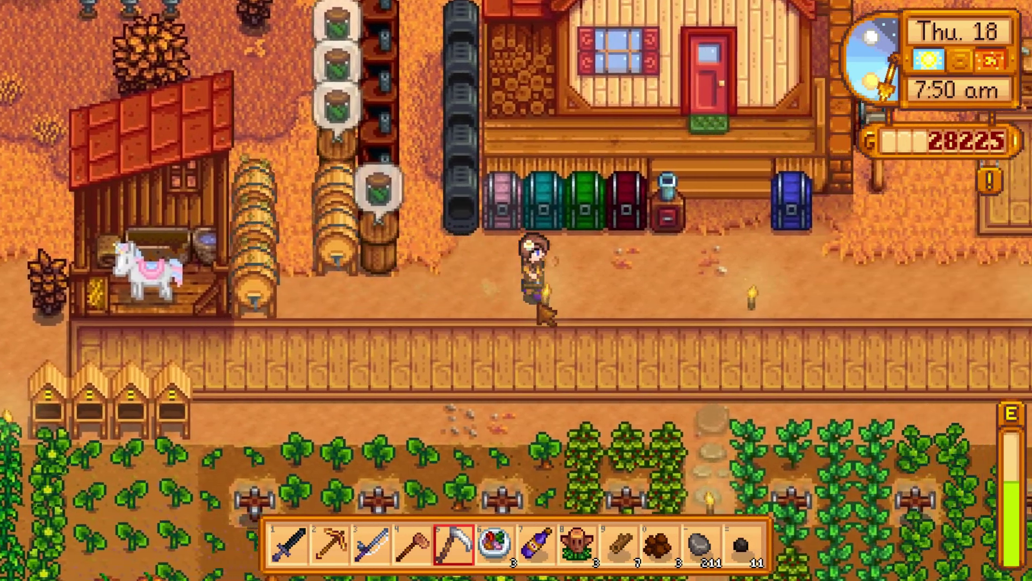
key(s)
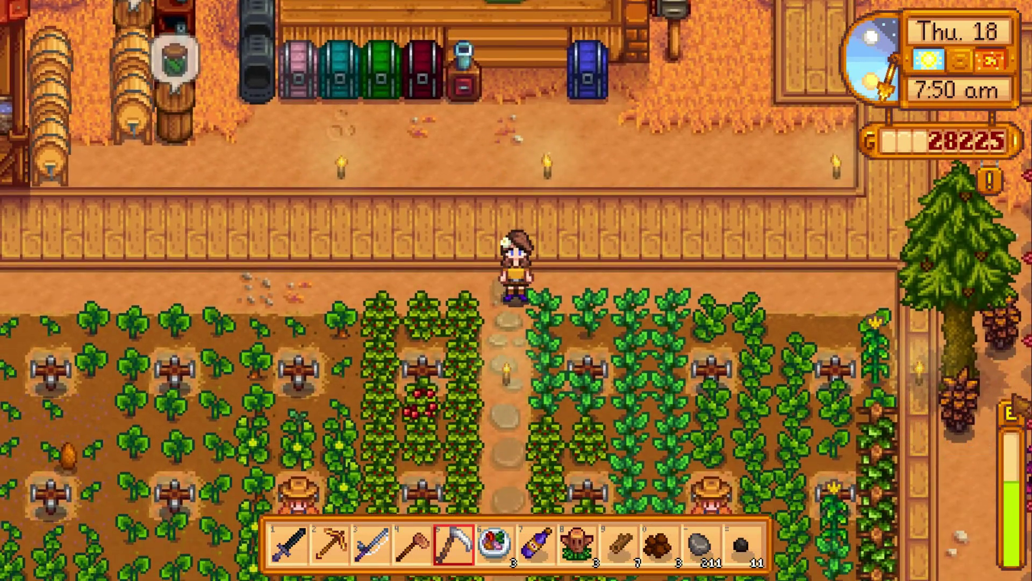
Walk from the crop field to the open grass just west of the horse stable.
key(a)
key(s)
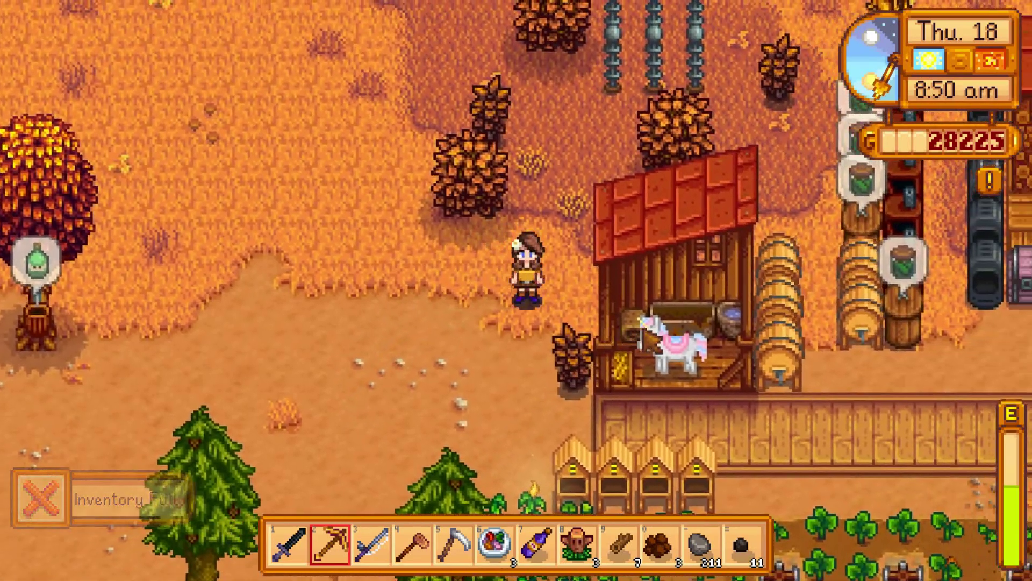
key(s)
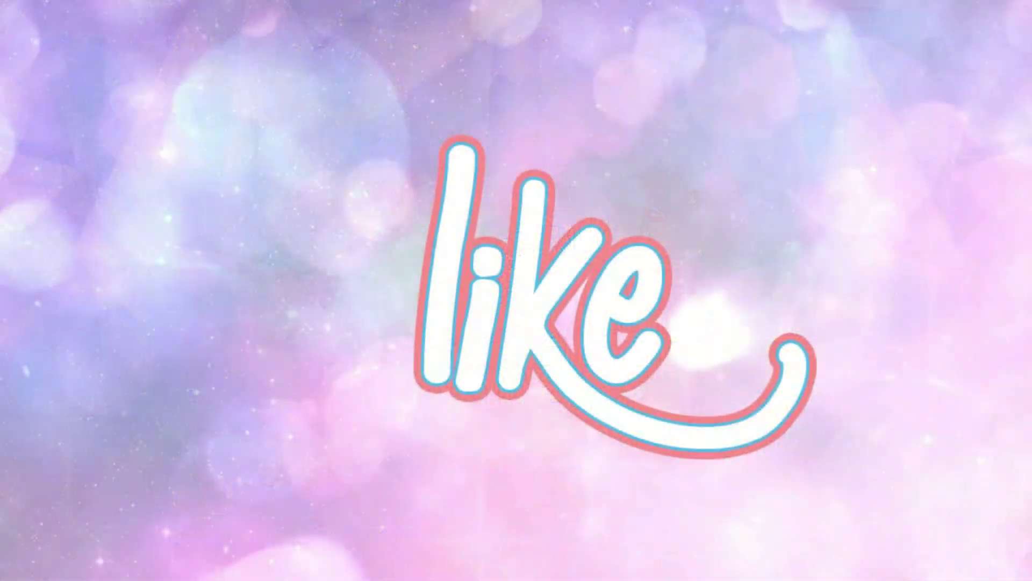